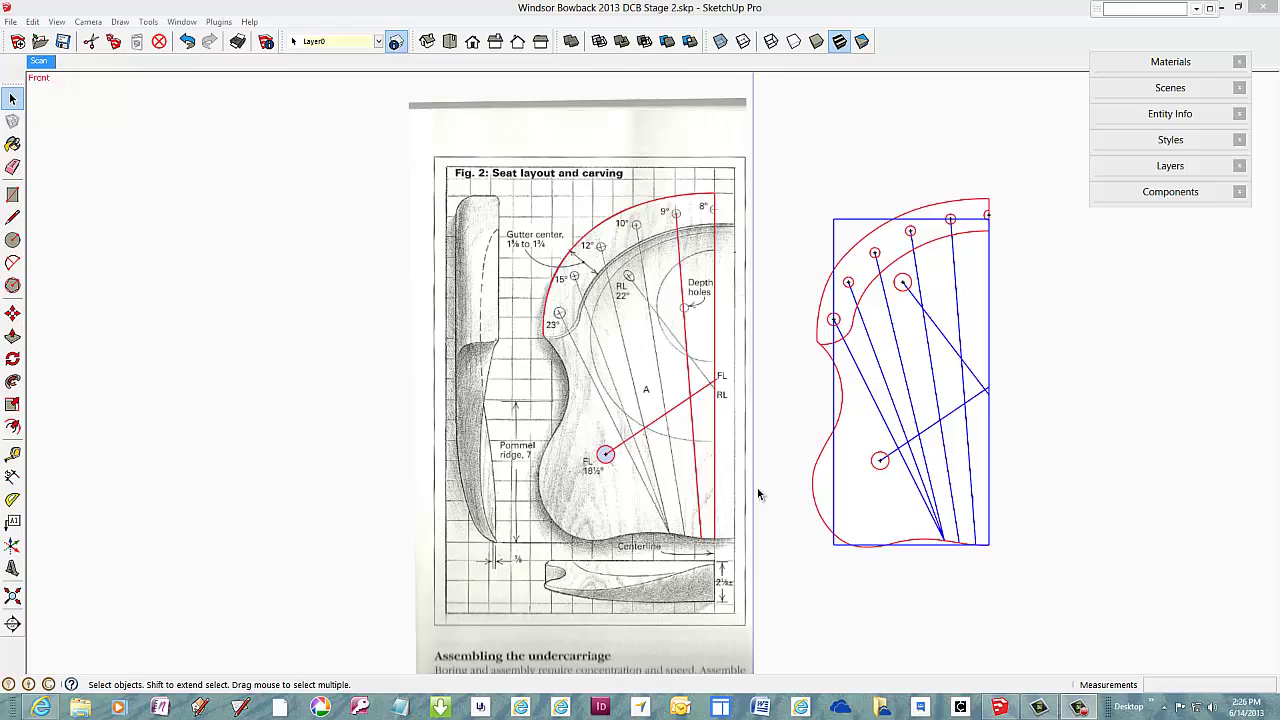
# - Try moving the seat drawing and outline group, then cancel and undo those moves
pyautogui.click(818, 462)
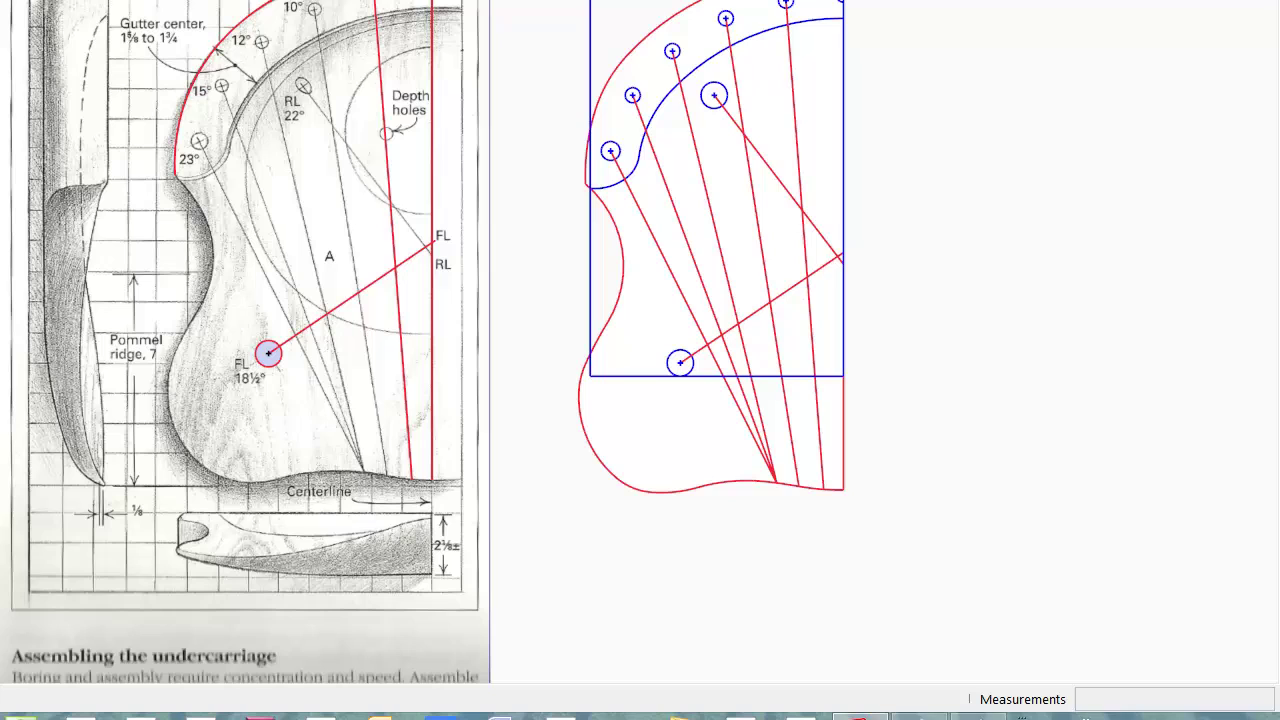
pyautogui.press('m')
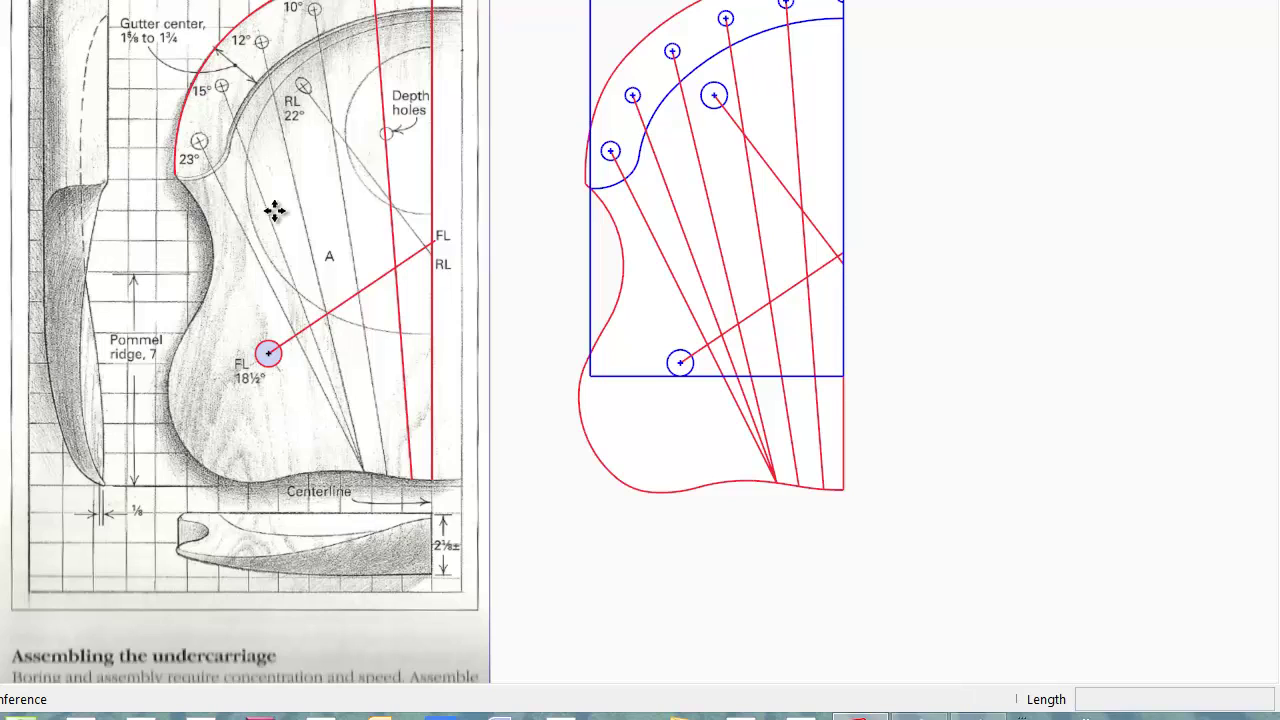
pyautogui.click(622, 174)
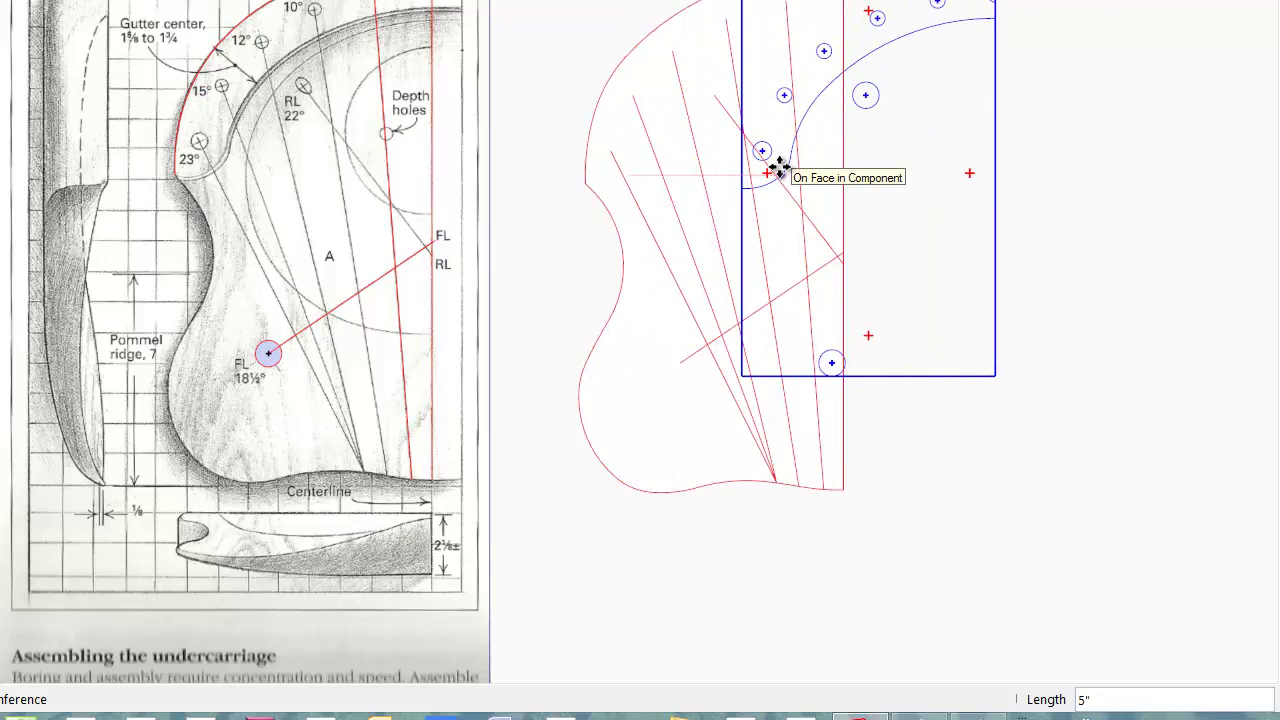
pyautogui.press('Escape')
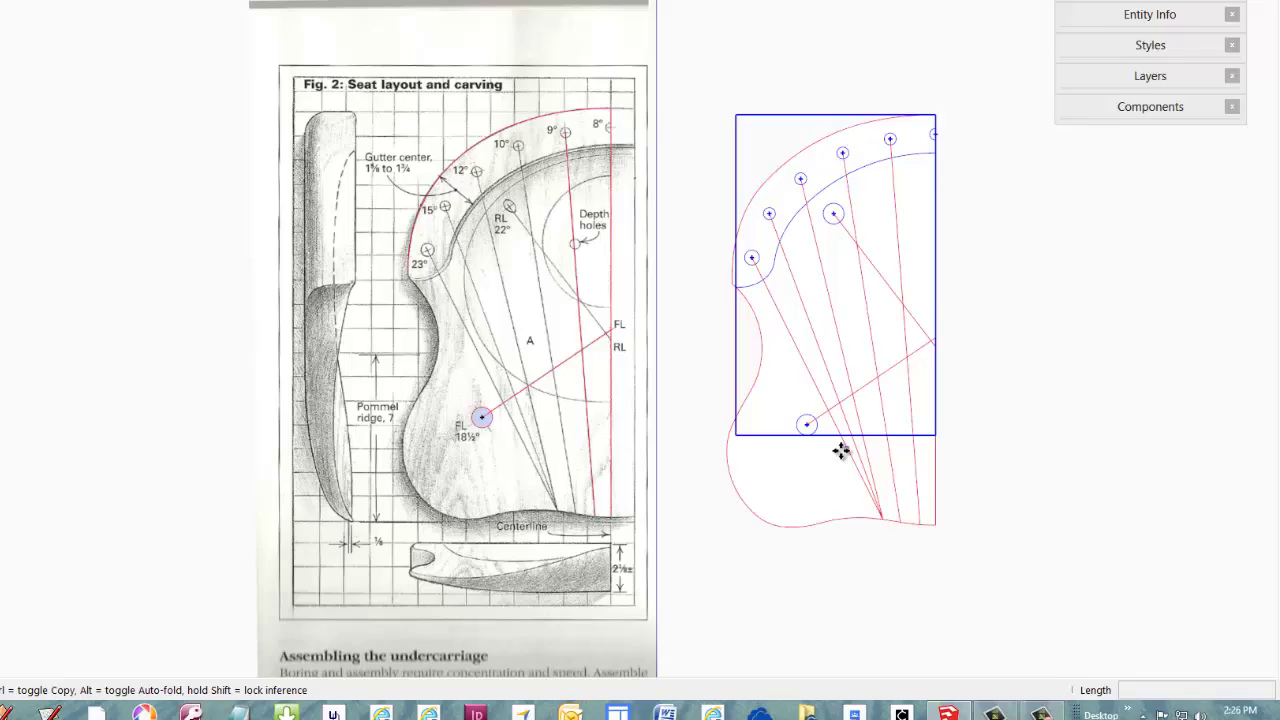
pyautogui.click(12, 98)
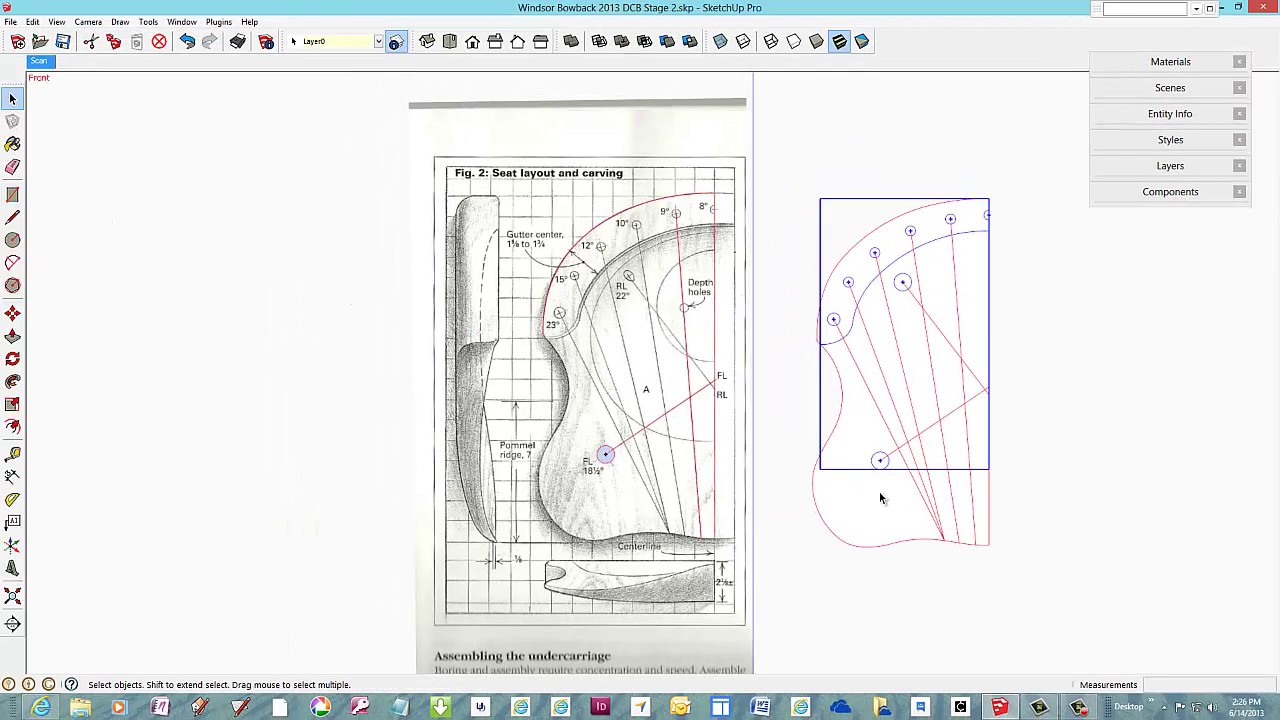
pyautogui.click(912, 487)
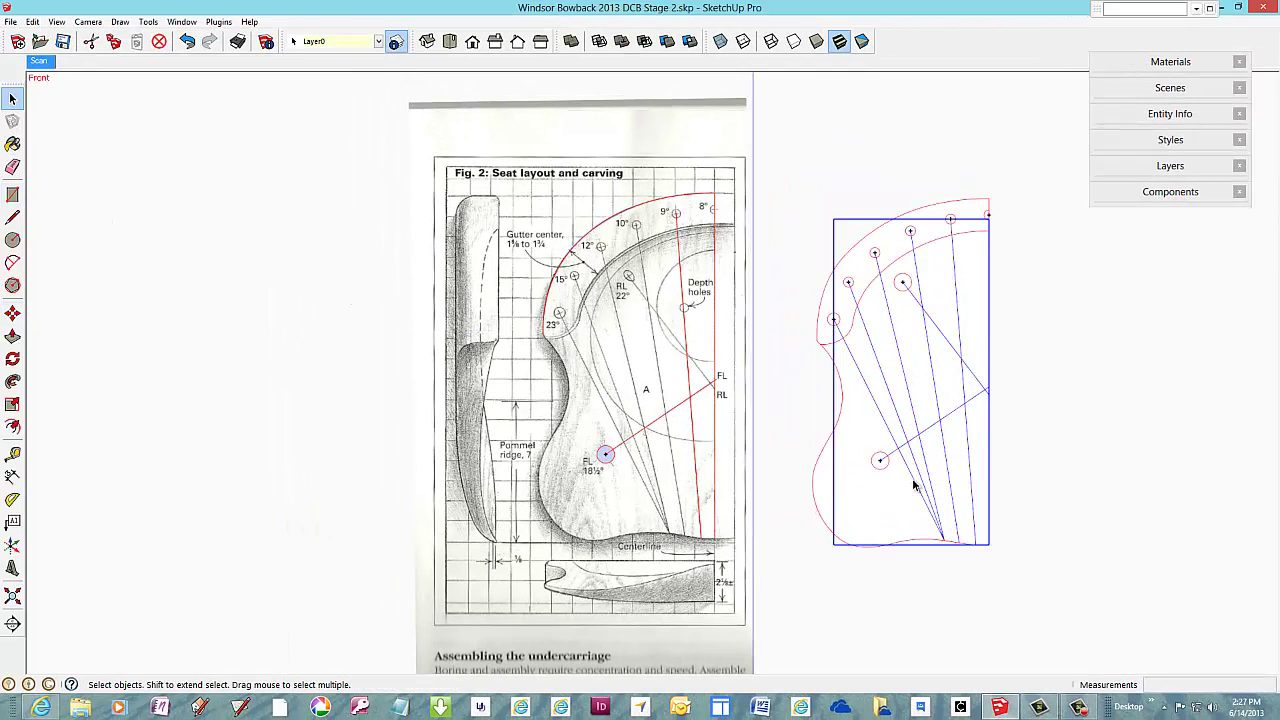
pyautogui.click(20, 315)
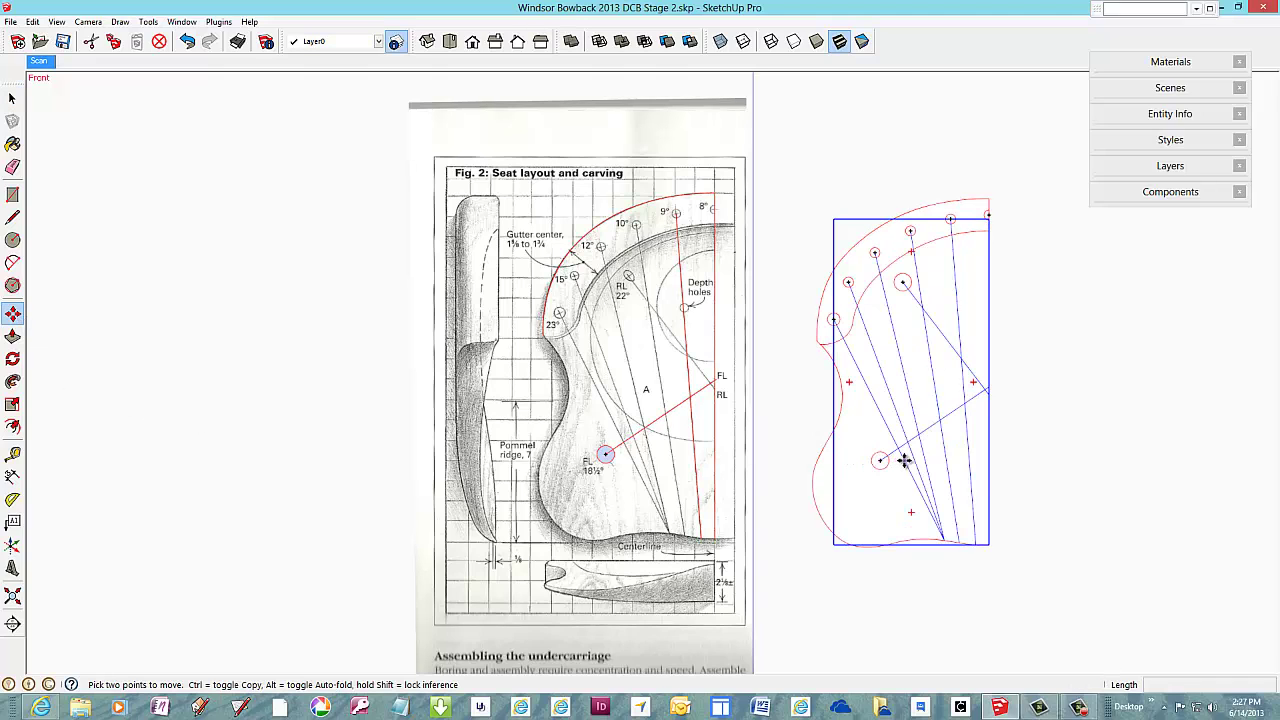
pyautogui.click(902, 459)
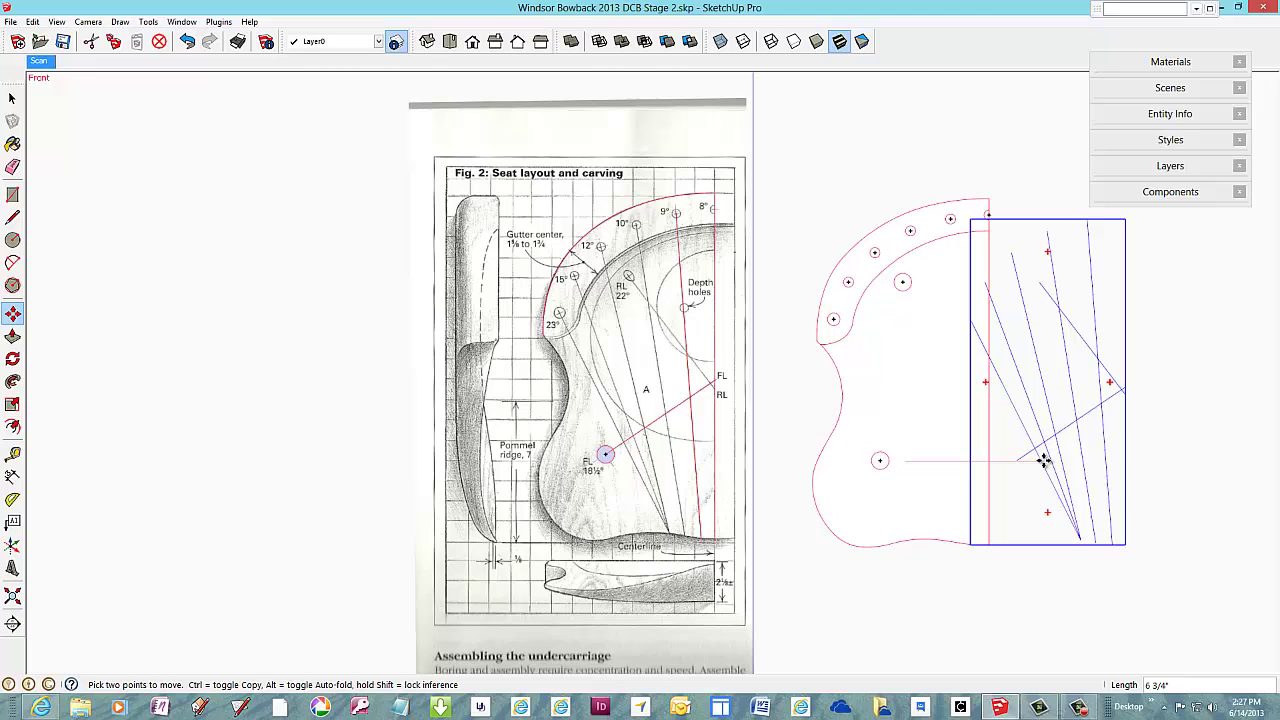
pyautogui.click(1045, 461)
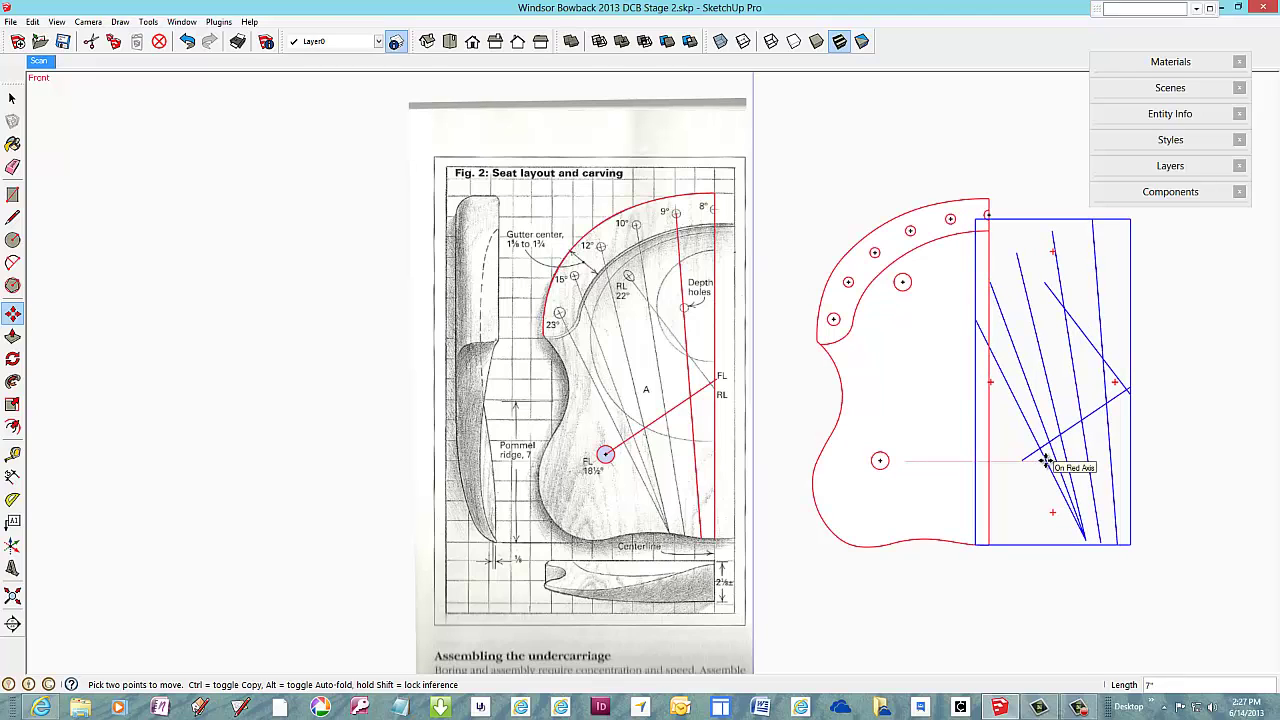
pyautogui.hotkey('ctrl', 'z')
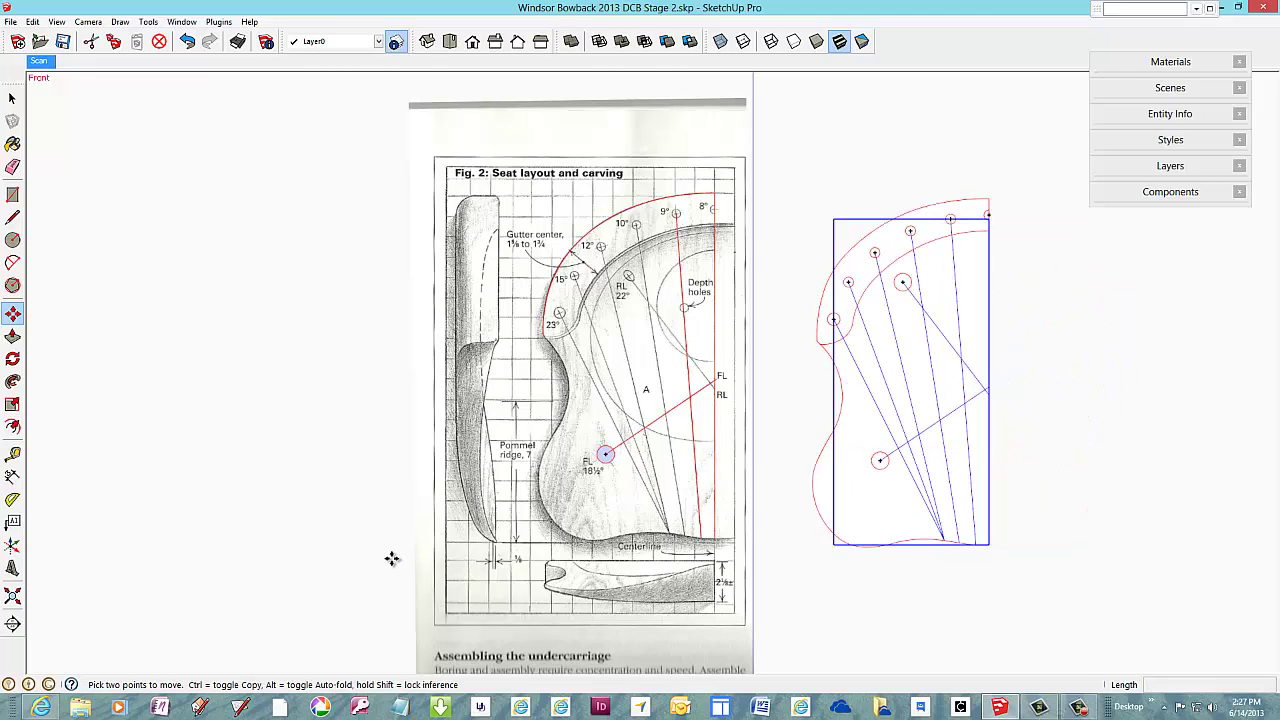
pyautogui.scroll(-4, 337, 551)
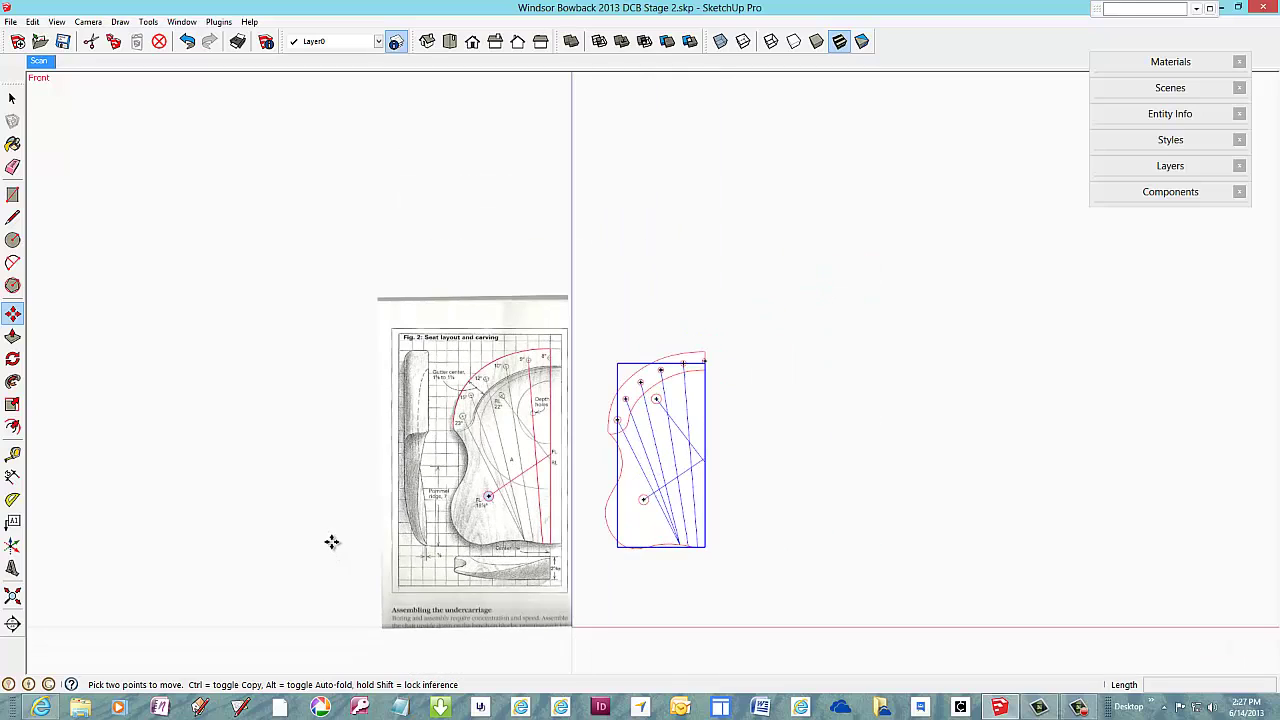
pyautogui.scroll(3, 548, 597)
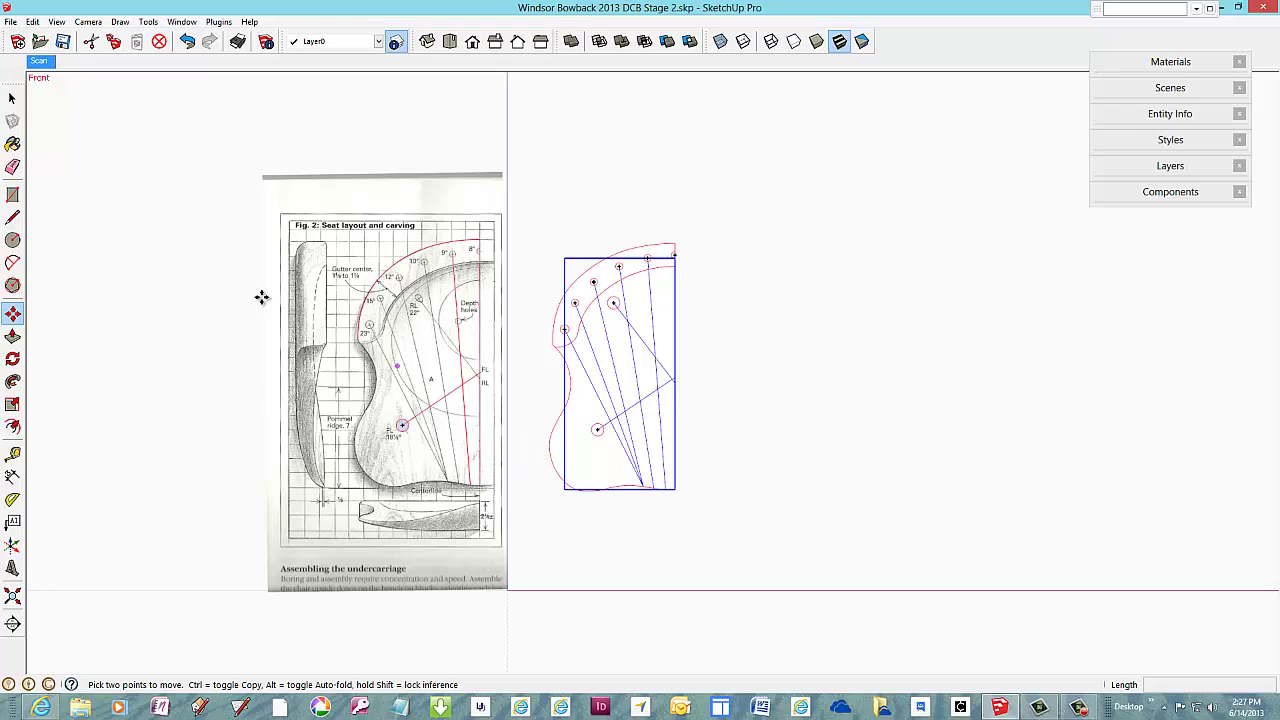
# - Copy the curved seat outline about 59 5/16" to the right, from its corner
pyautogui.click(12, 97)
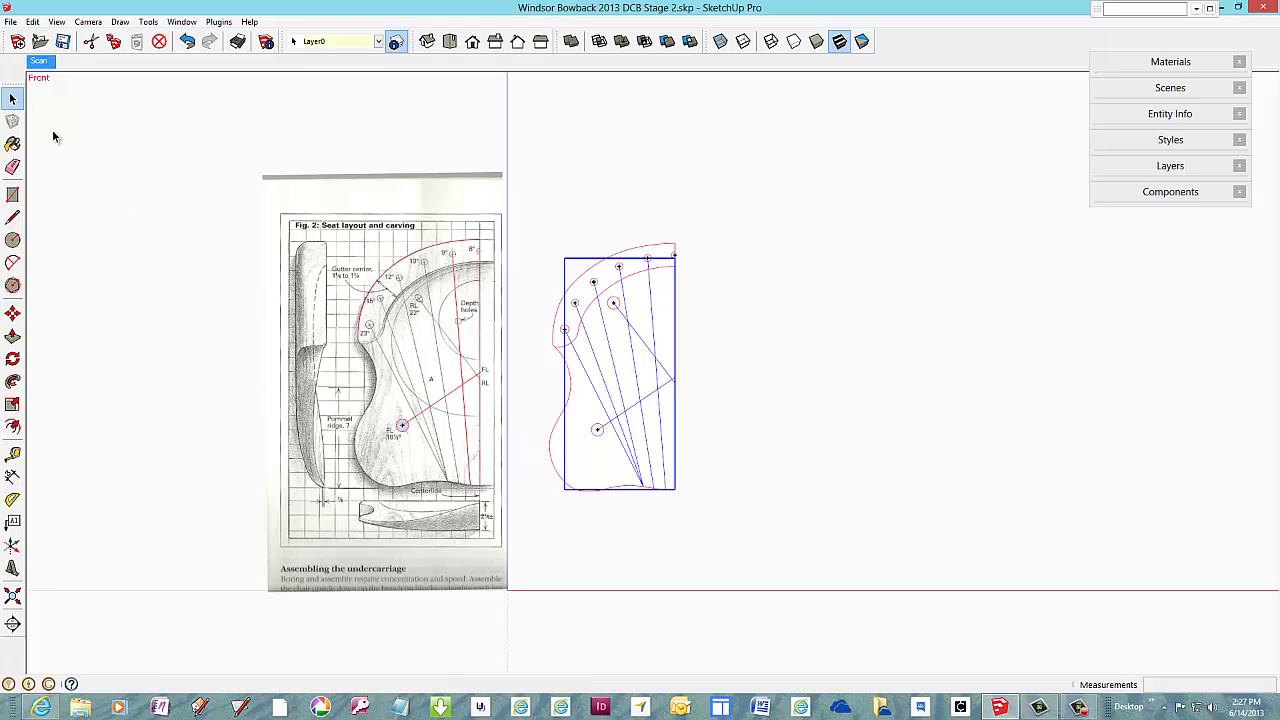
pyautogui.click(548, 452)
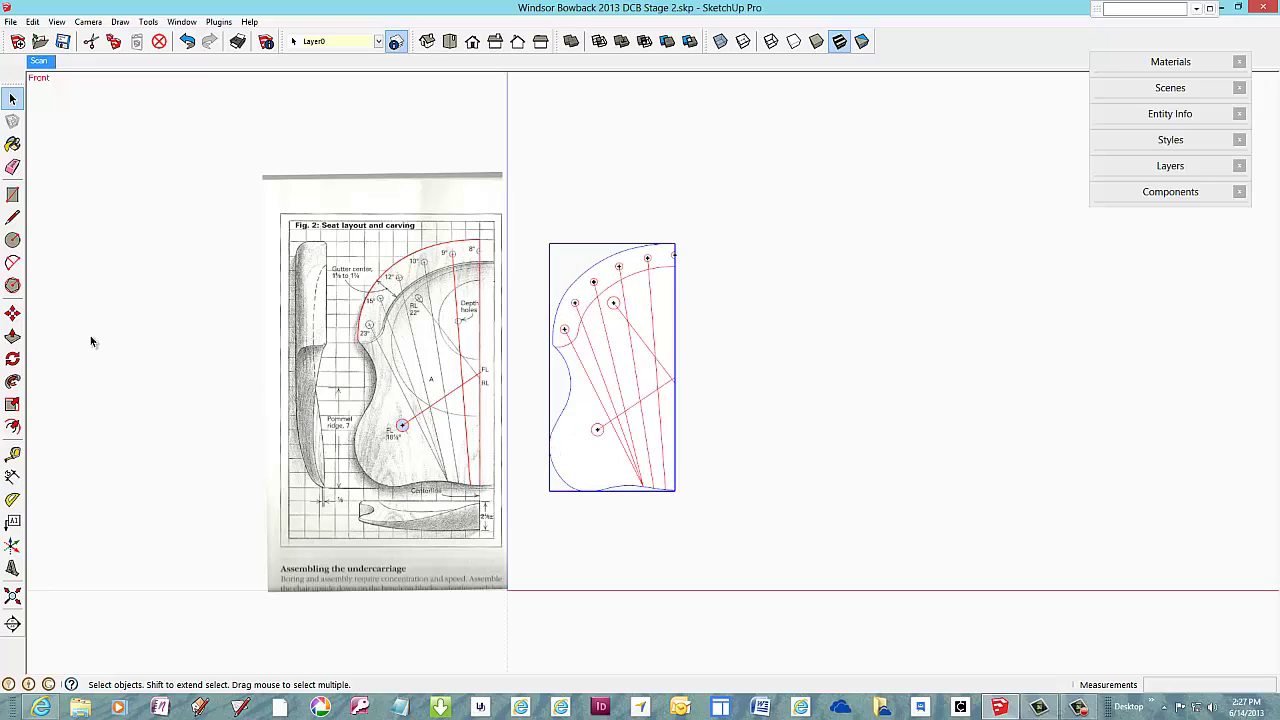
pyautogui.click(13, 314)
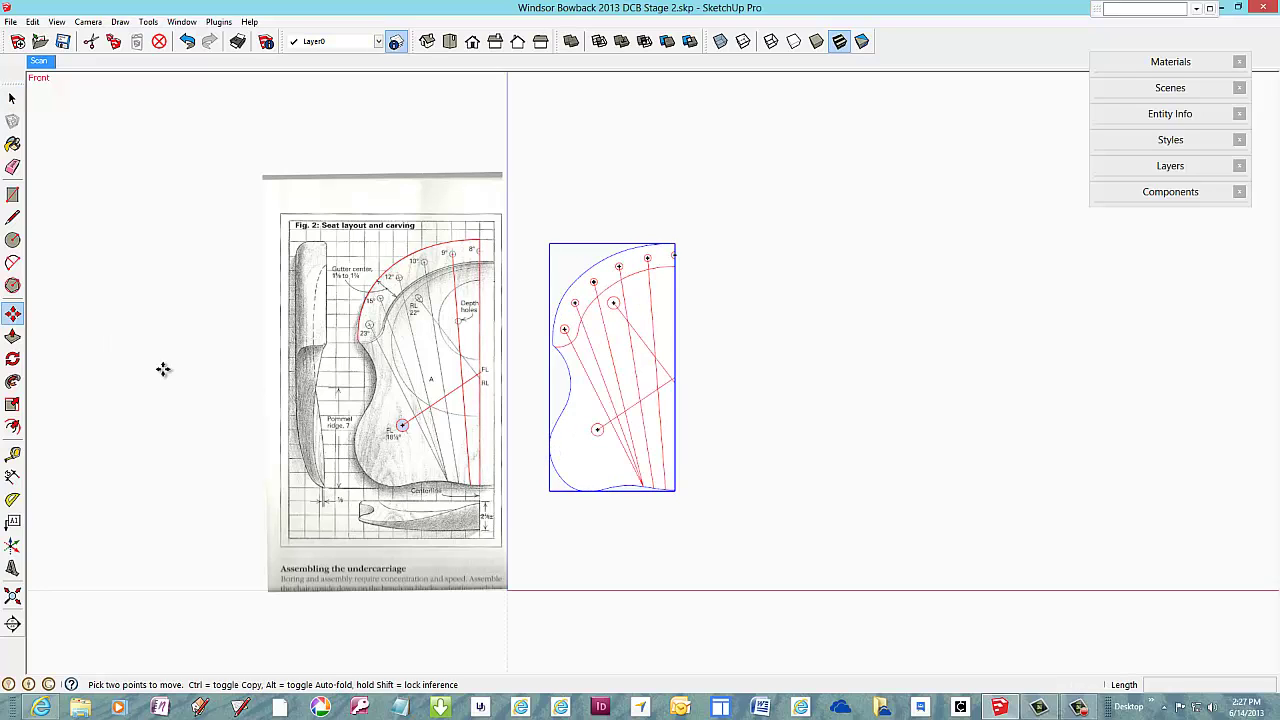
pyautogui.click(561, 474)
pyautogui.press('ctrl')
pyautogui.scroll(-3, 600, 480)
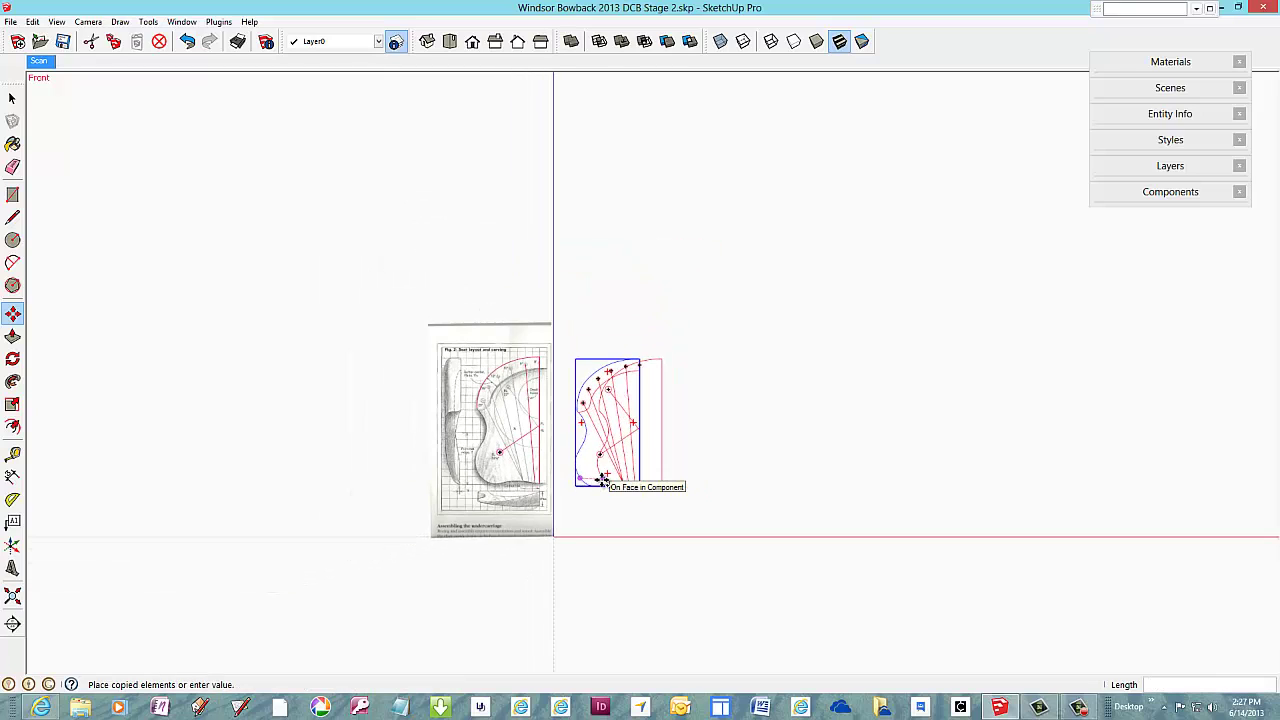
pyautogui.scroll(-1, 605, 478)
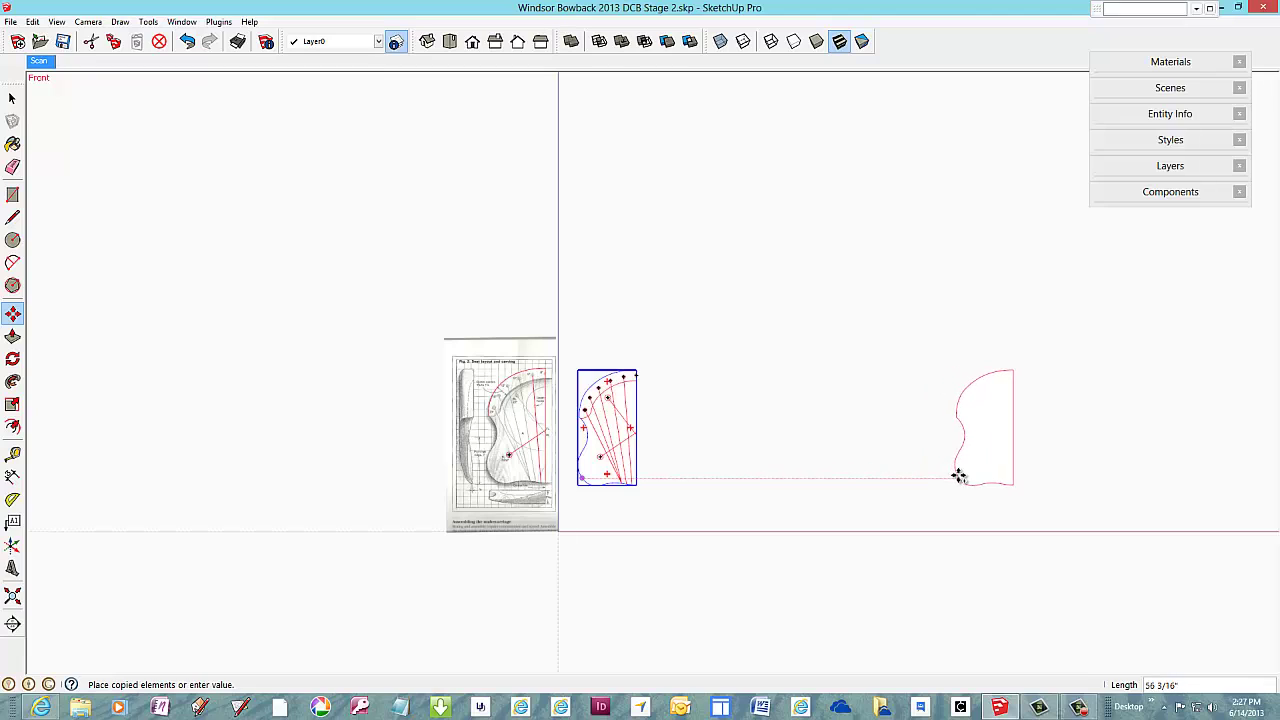
pyautogui.click(978, 478)
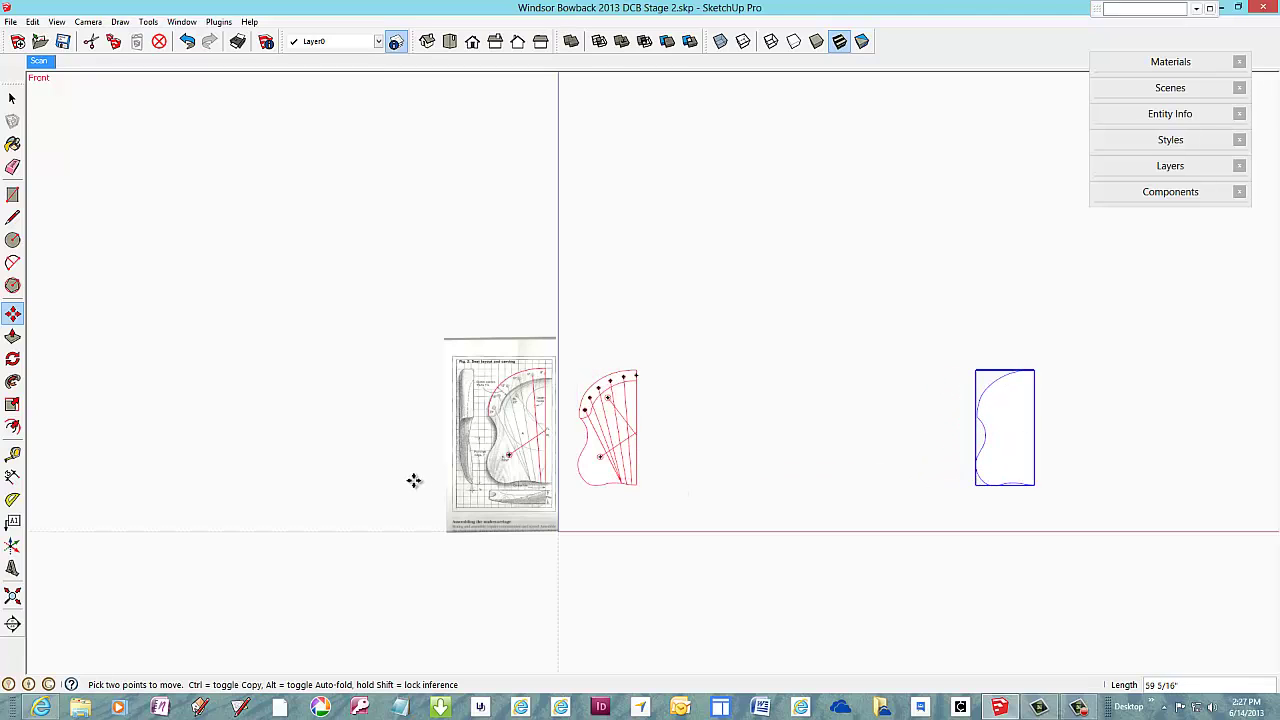
pyautogui.scroll(-3, 414, 481)
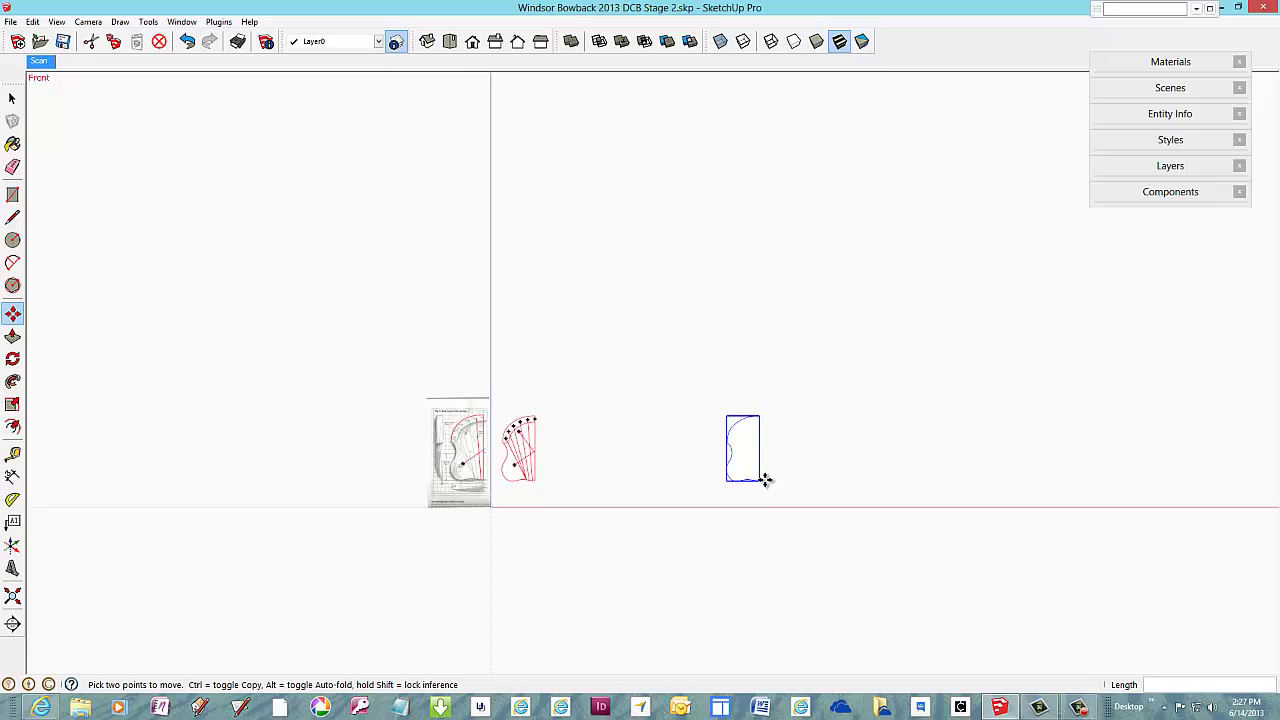
pyautogui.scroll(5, 765, 480)
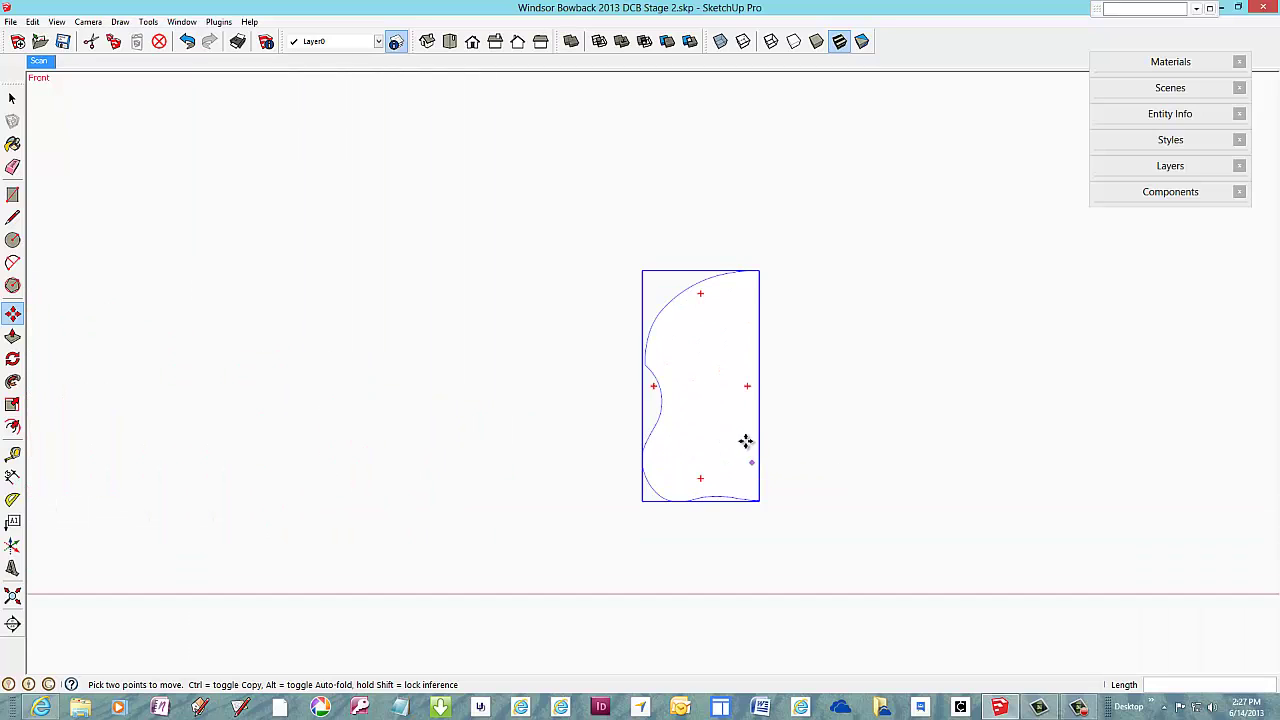
# - Rotate the copied outline 90° about its bottom-right corner so it lies flat
pyautogui.scroll(3, 750, 406)
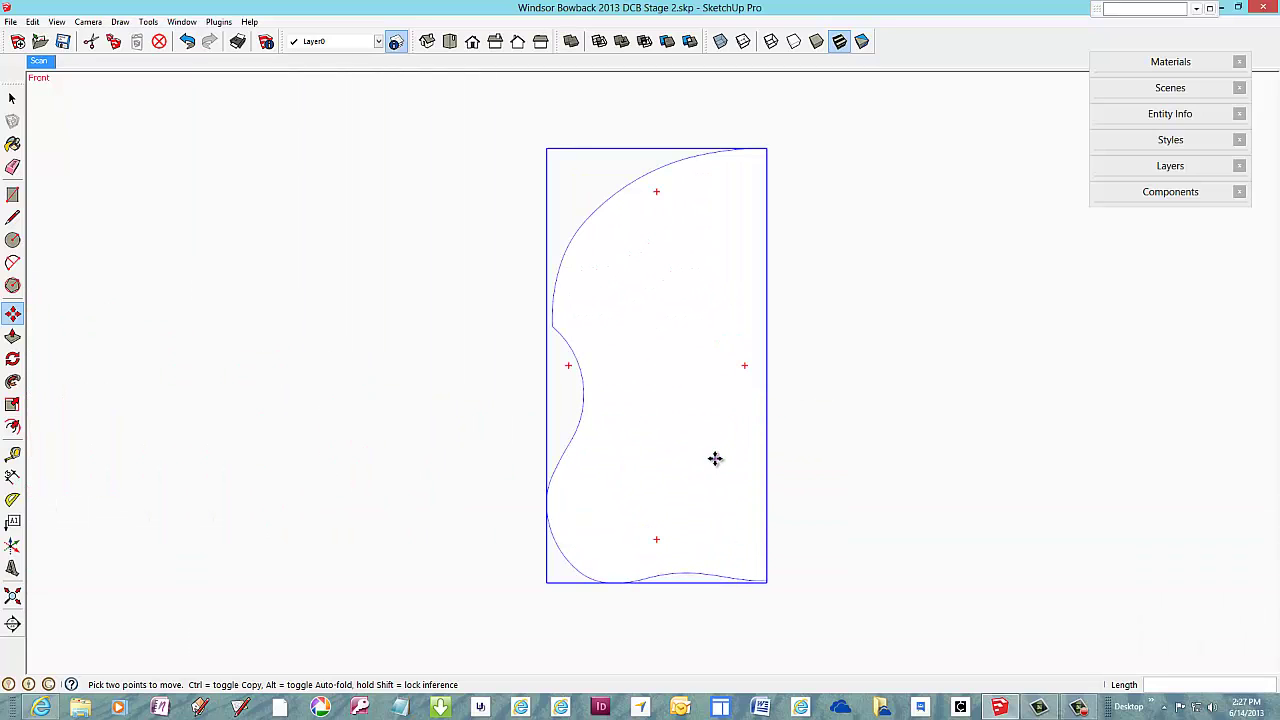
pyautogui.click(12, 360)
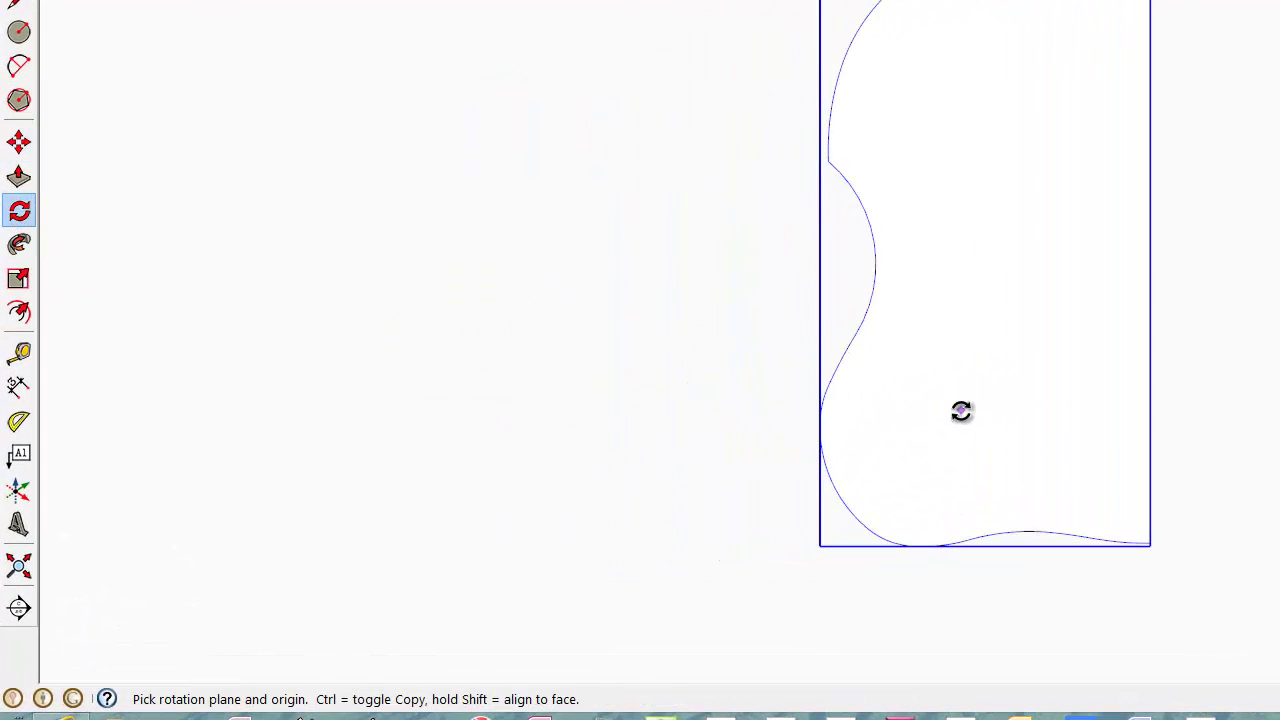
pyautogui.moveTo(960, 410); pyautogui.dragTo(725, 450, button='middle')
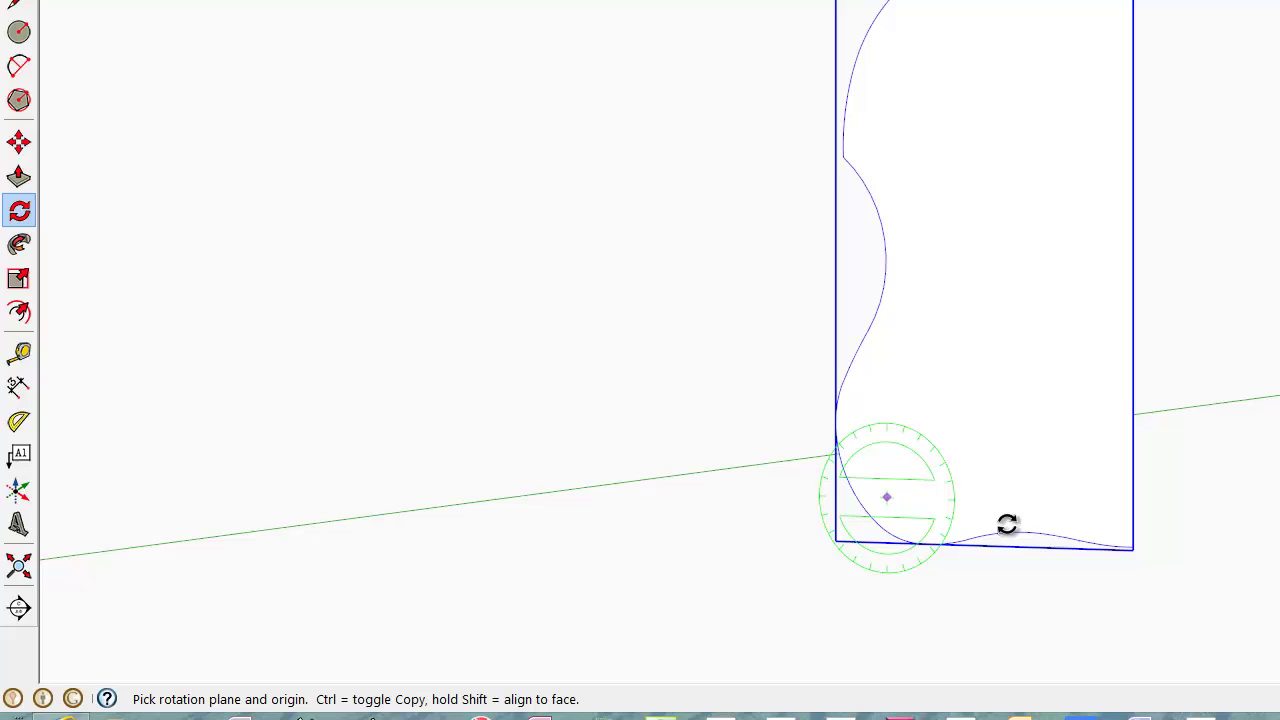
pyautogui.click(1133, 549)
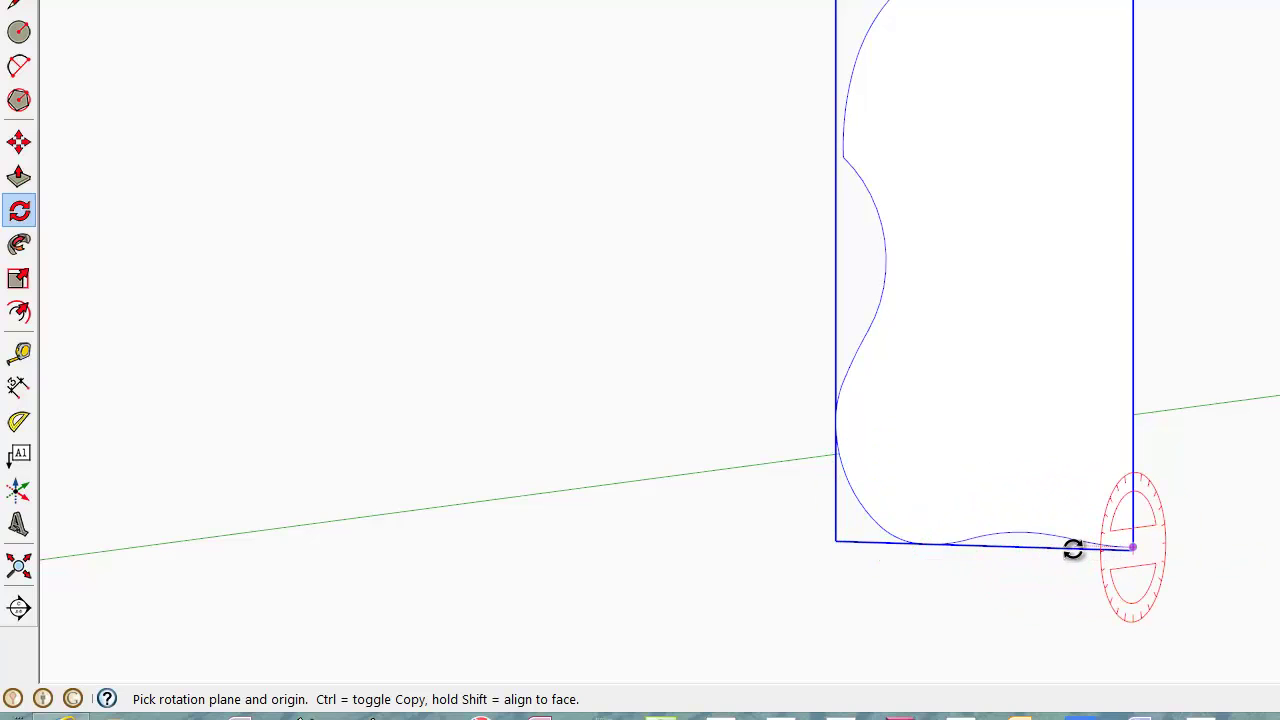
pyautogui.click(1073, 546)
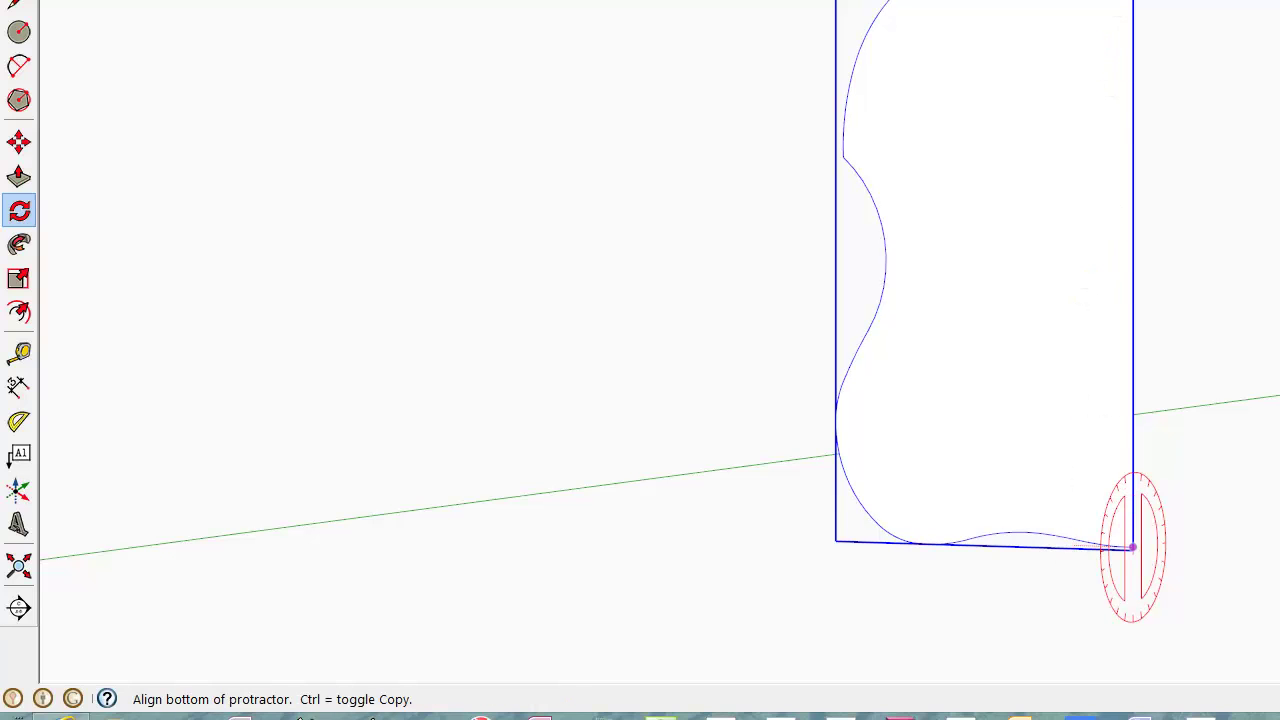
pyautogui.click(1133, 0)
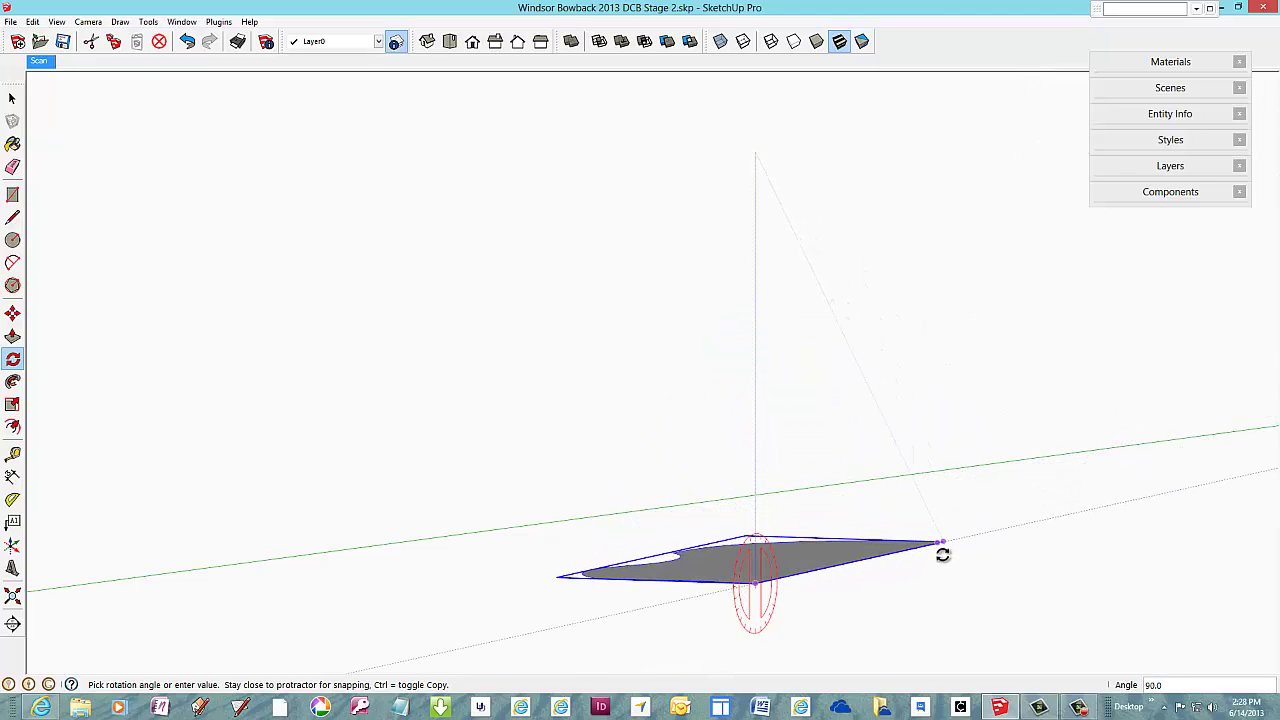
pyautogui.click(943, 558)
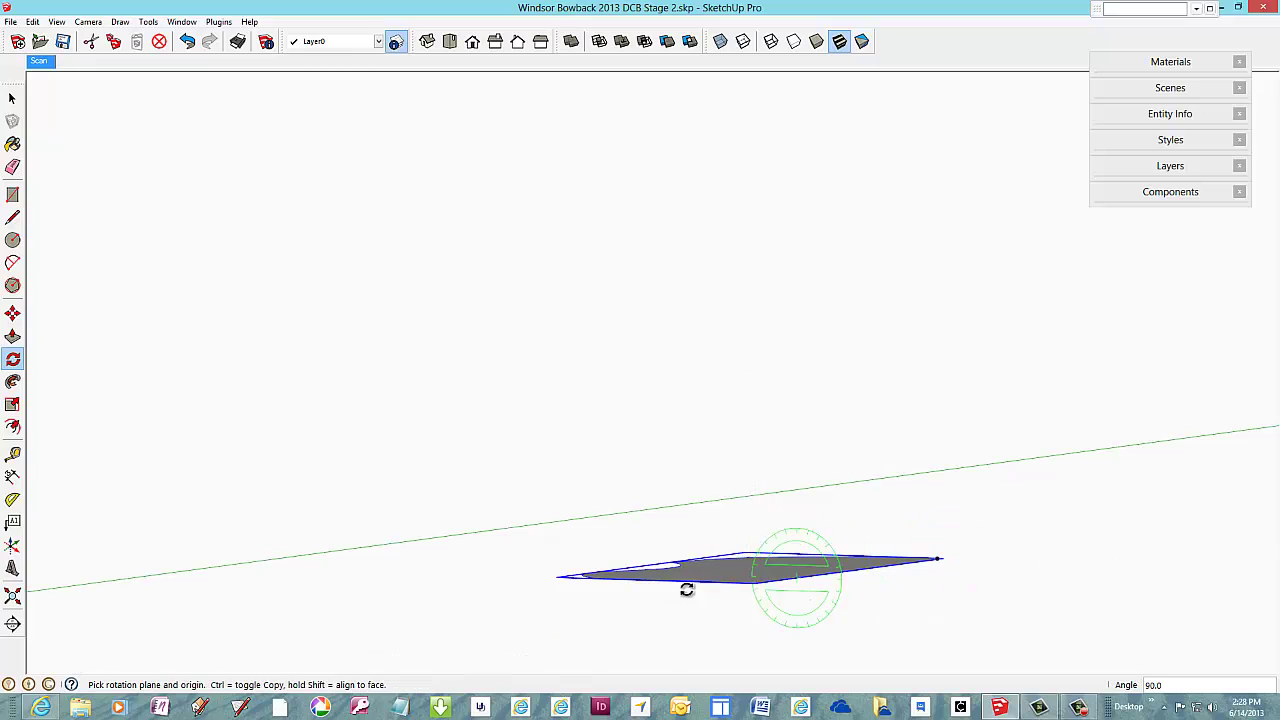
pyautogui.moveTo(620, 571); pyautogui.dragTo(670, 592, button='middle')
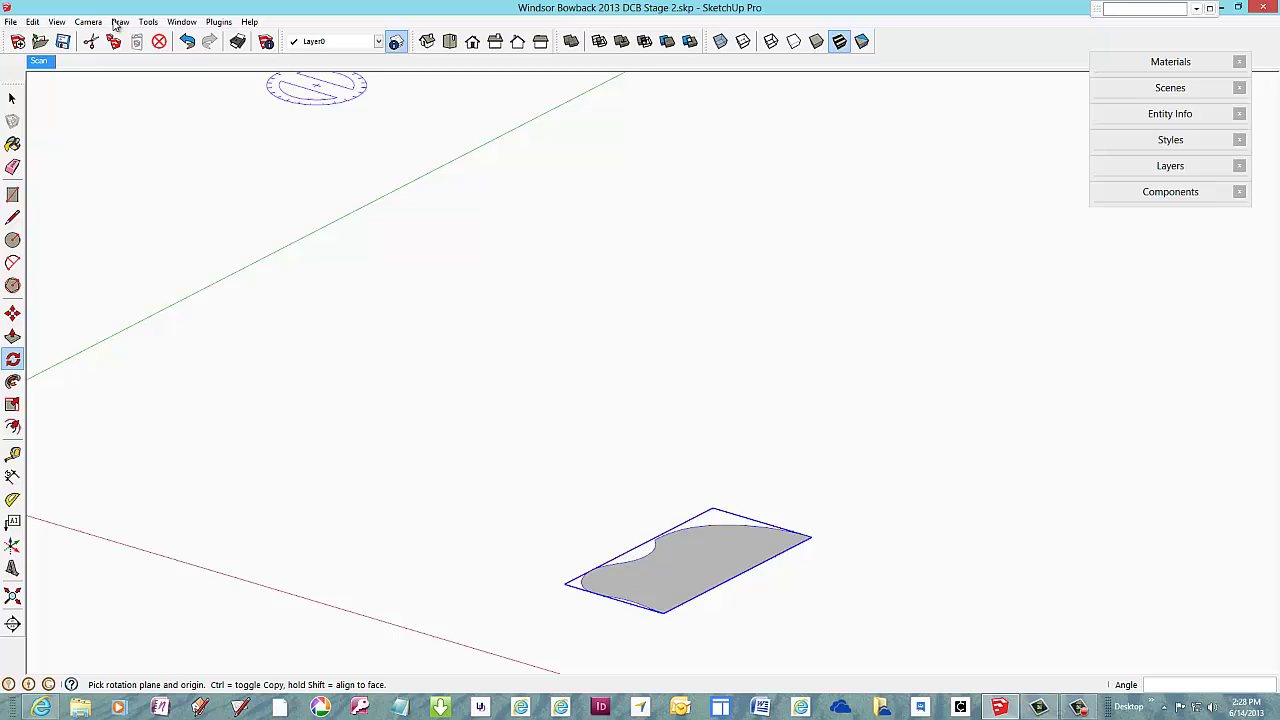
# - Switch the camera from parallel projection to Perspective and orbit slightly around the seat
pyautogui.scroll(5, 711, 580)
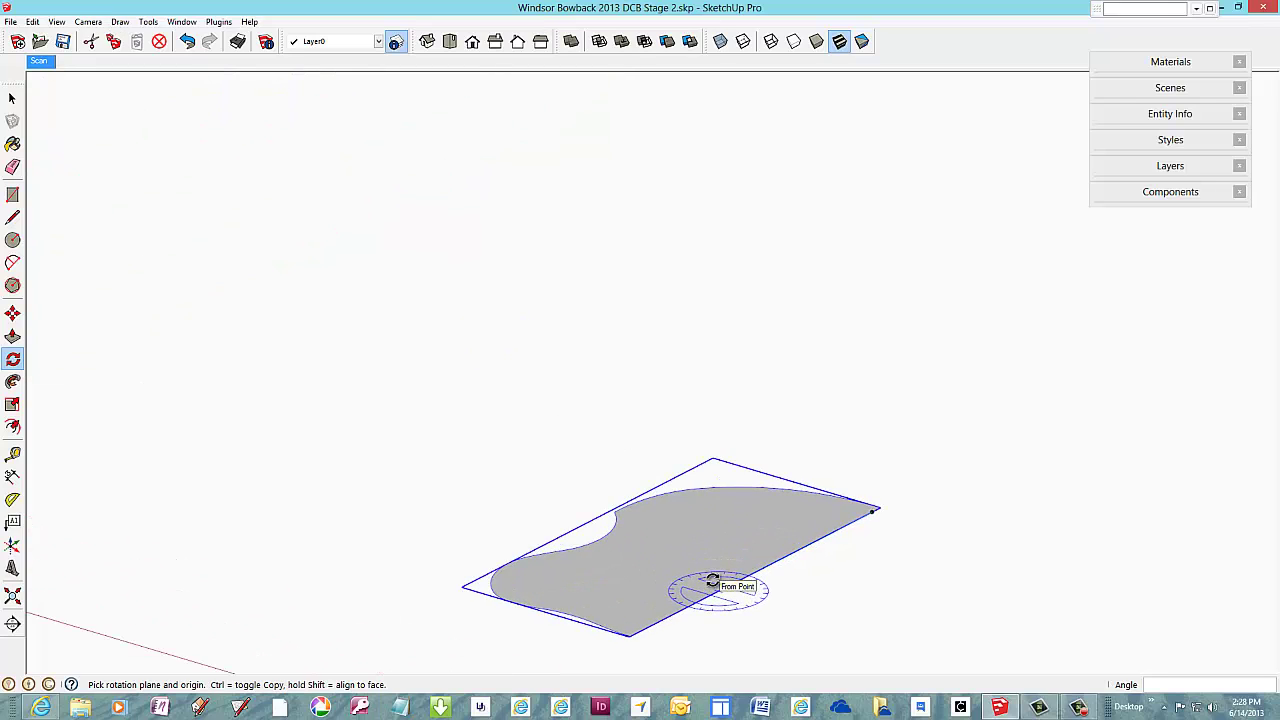
pyautogui.scroll(1, 711, 580)
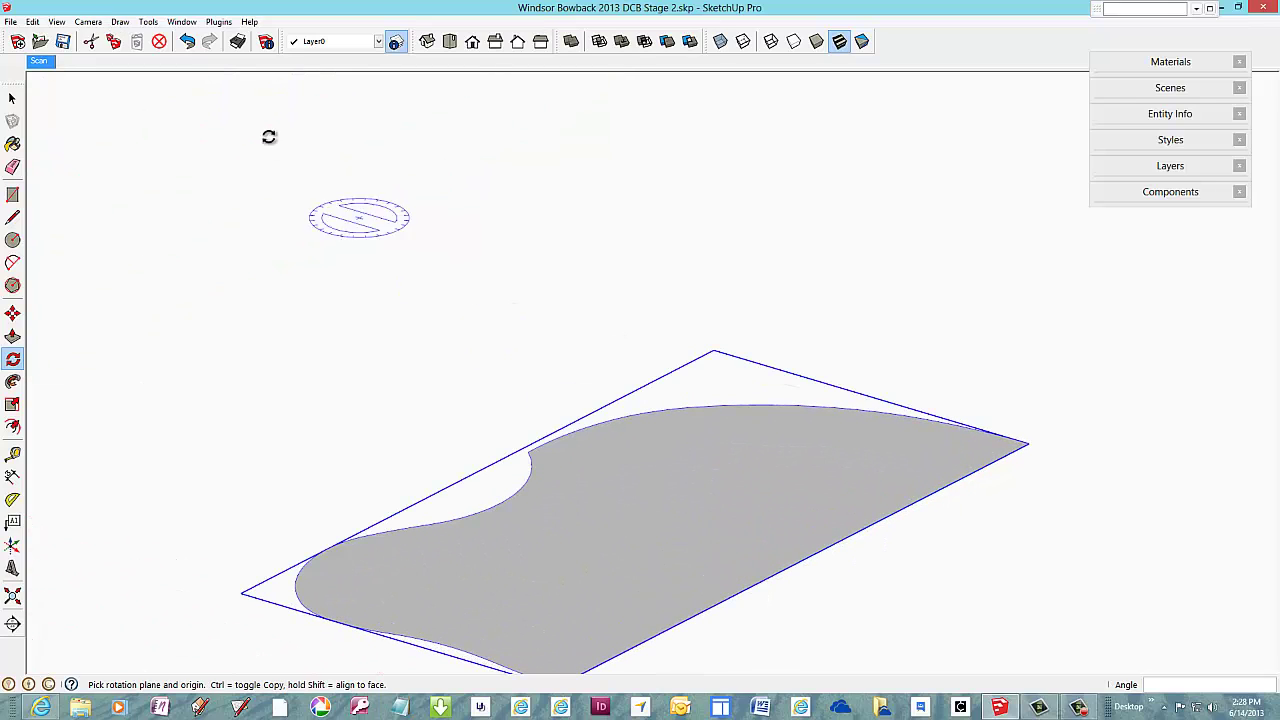
pyautogui.click(92, 24)
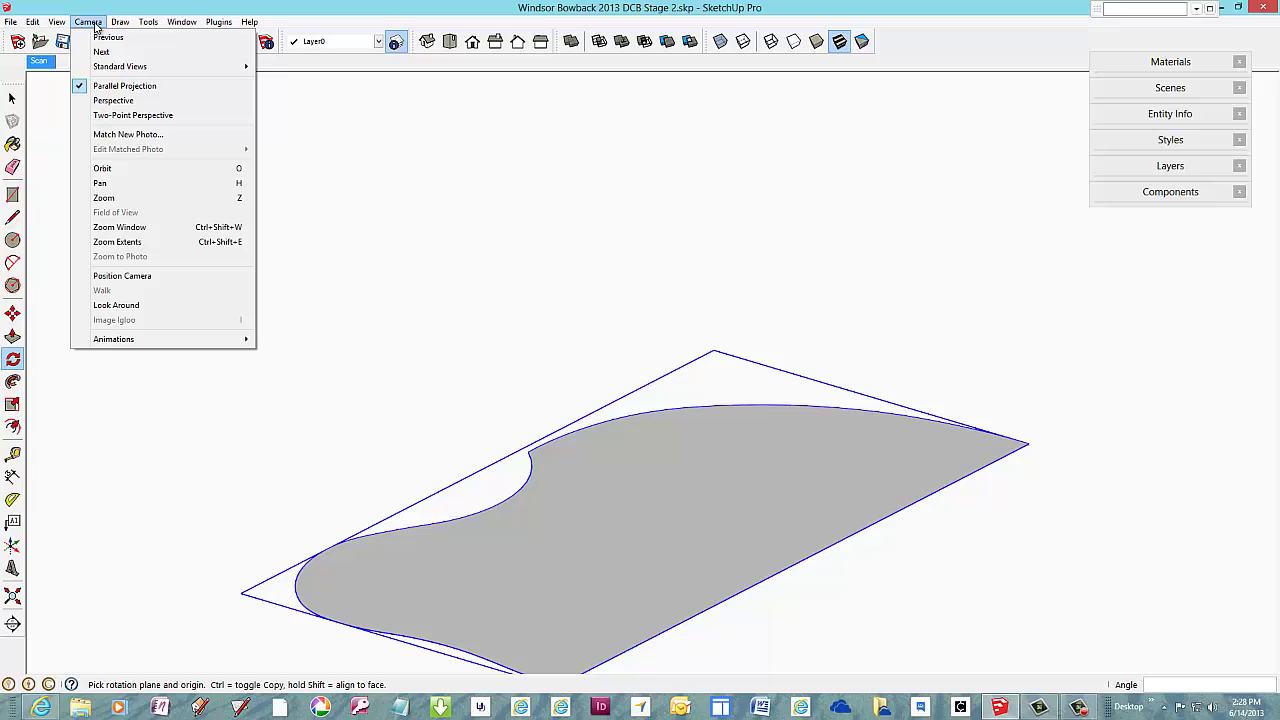
pyautogui.click(97, 103)
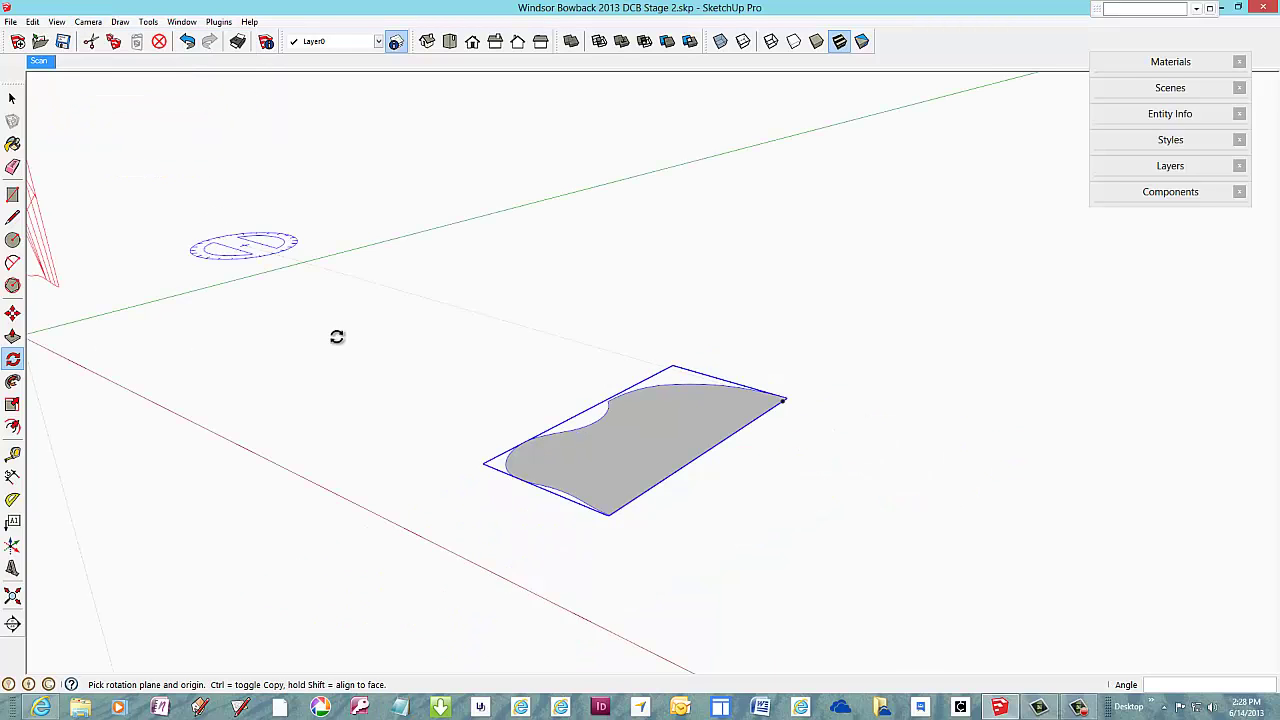
pyautogui.scroll(2, 604, 513)
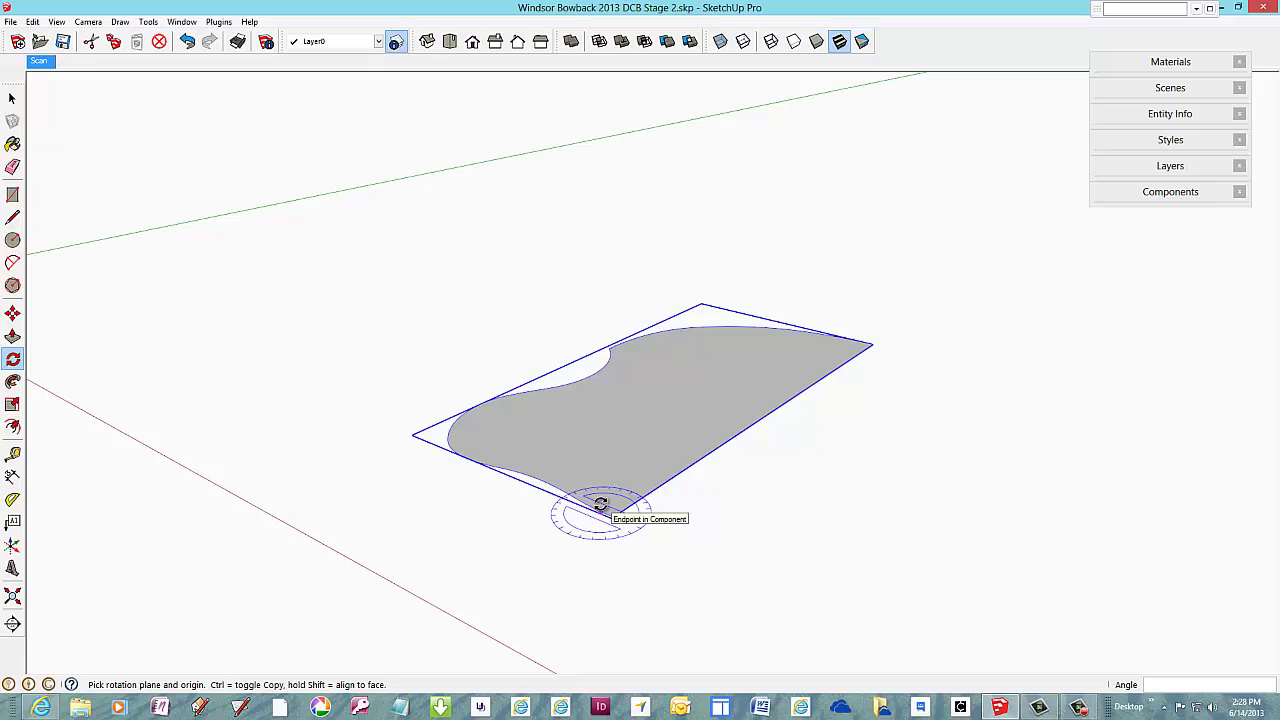
pyautogui.moveTo(600, 494); pyautogui.dragTo(573, 468, button='middle')
# - Return to the Select tool and expand the Styles panel showing the Scan style
pyautogui.press('q')
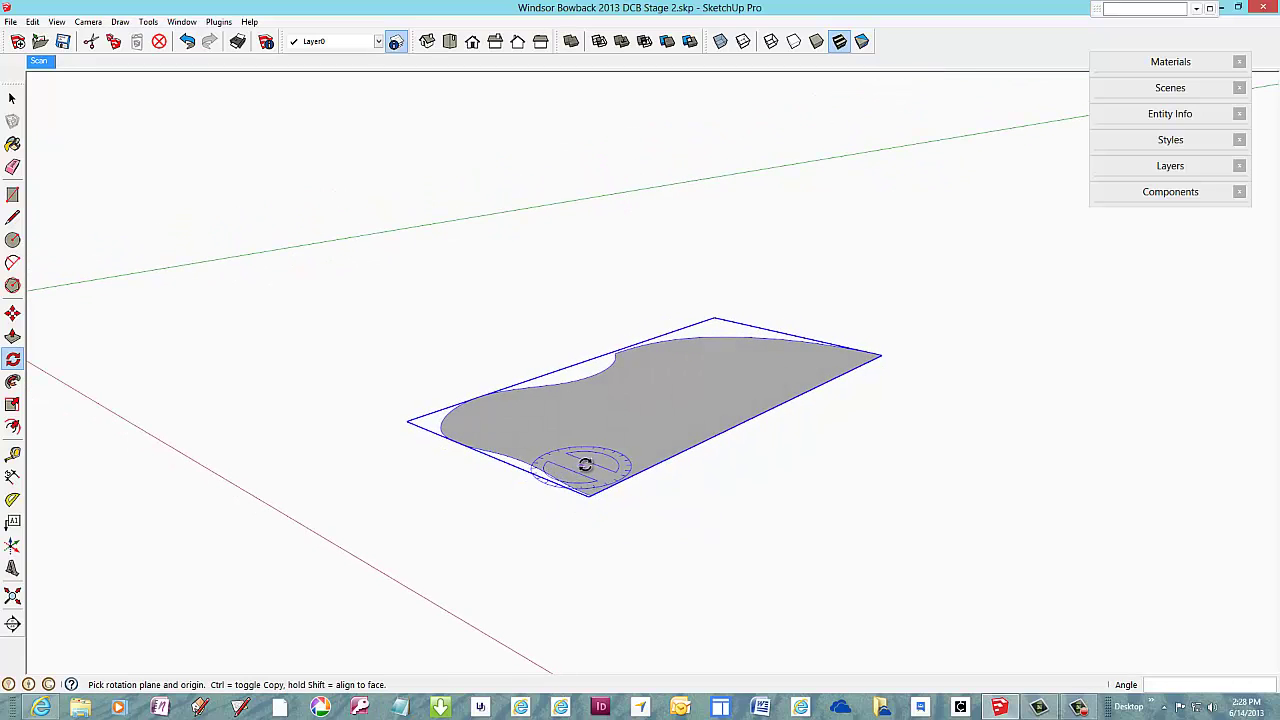
pyautogui.scroll(1, 582, 464)
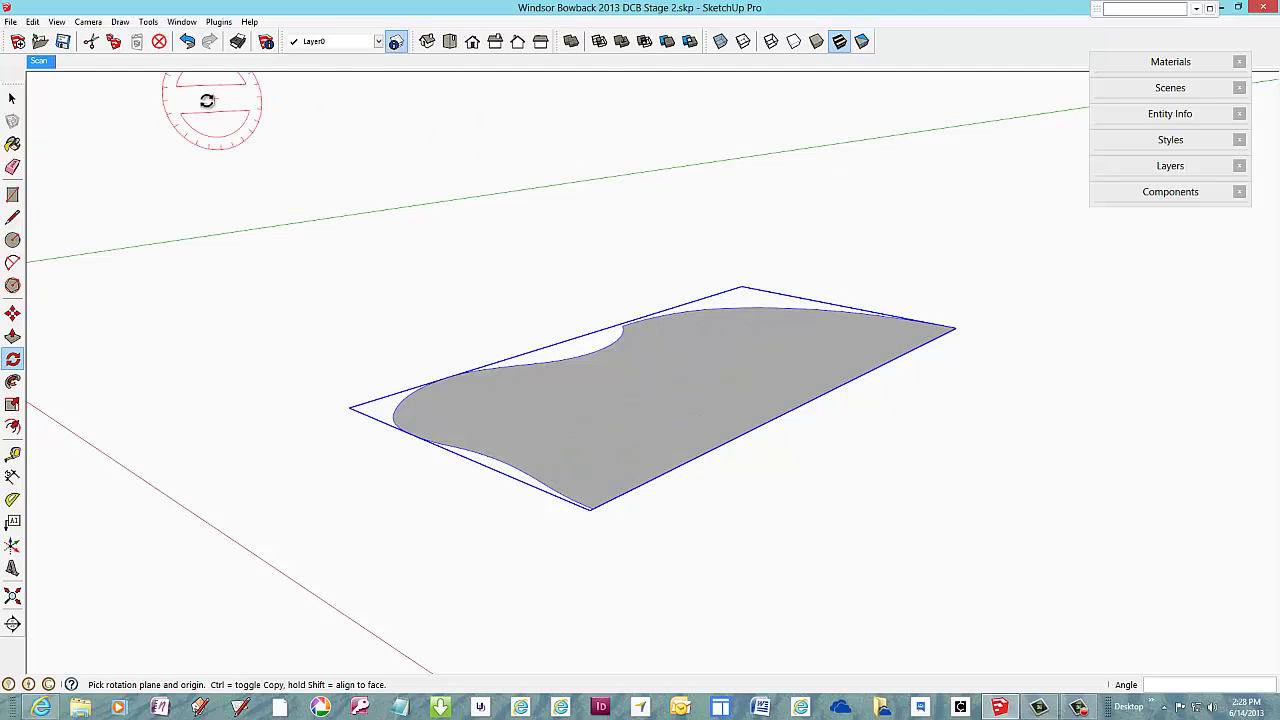
pyautogui.click(12, 97)
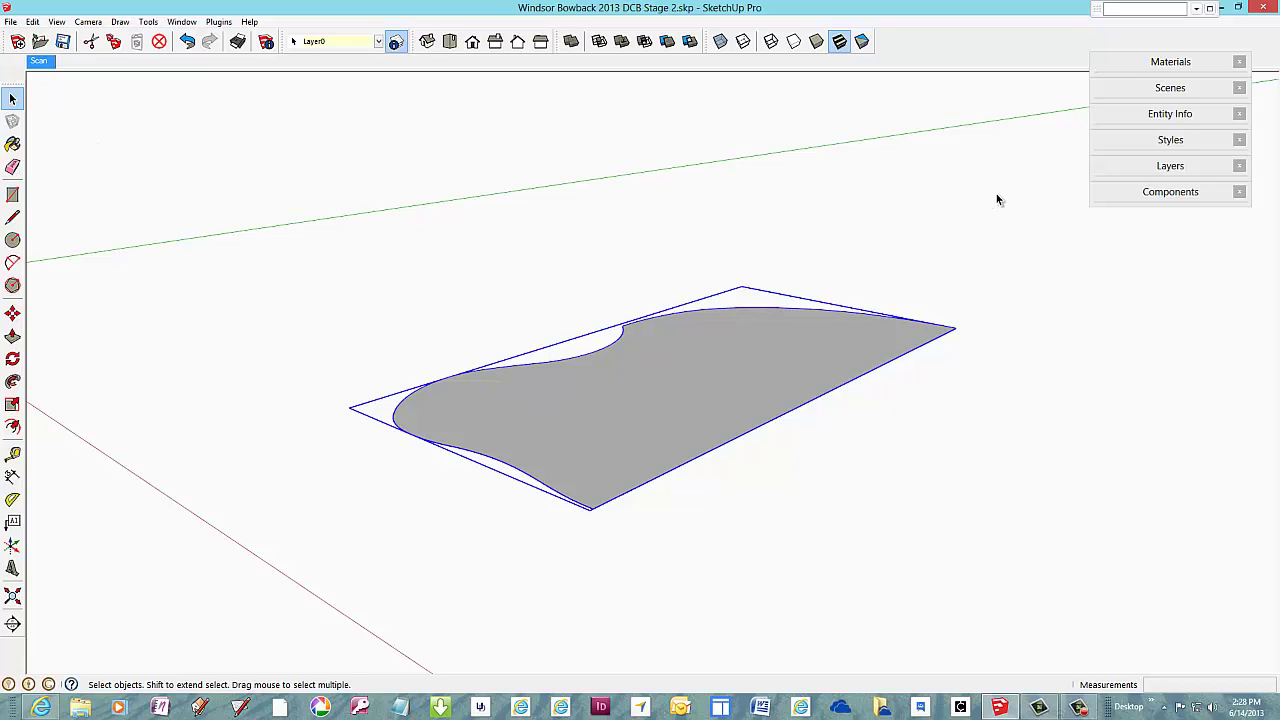
pyautogui.click(1143, 143)
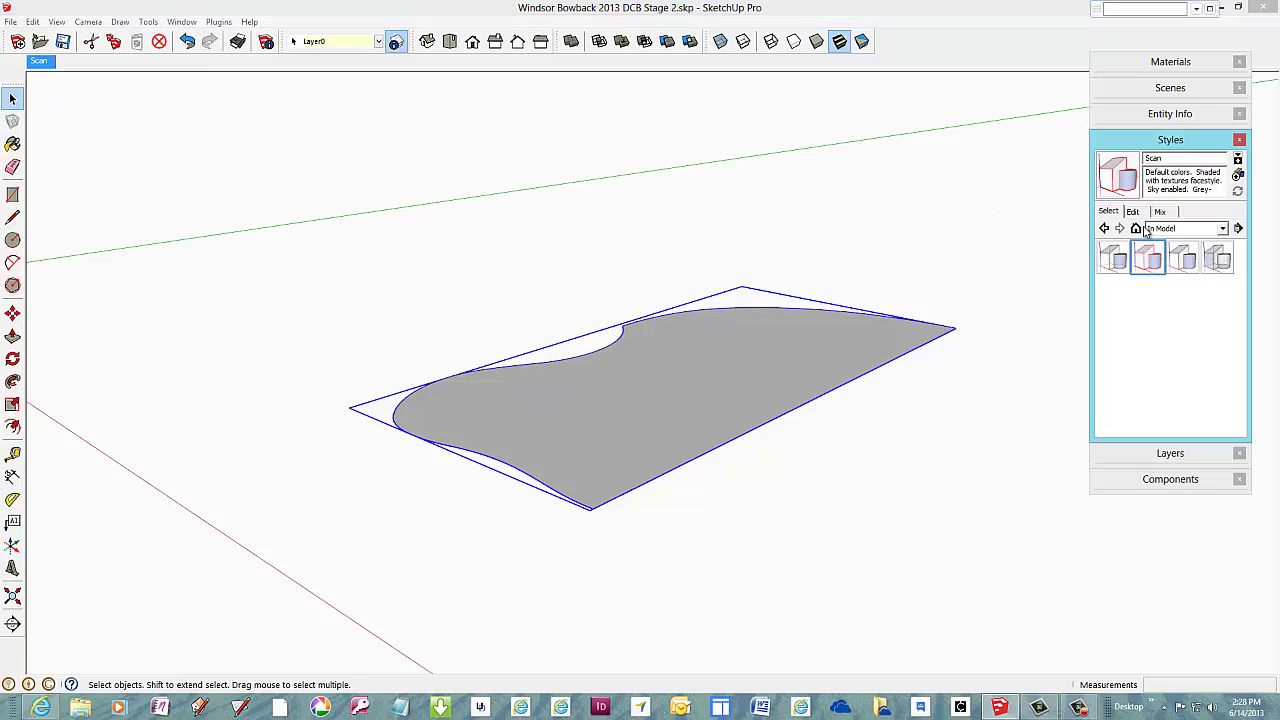
# - Apply the Standard style, then add a scene named 'Seat' updated with the current view
pyautogui.click(1185, 260)
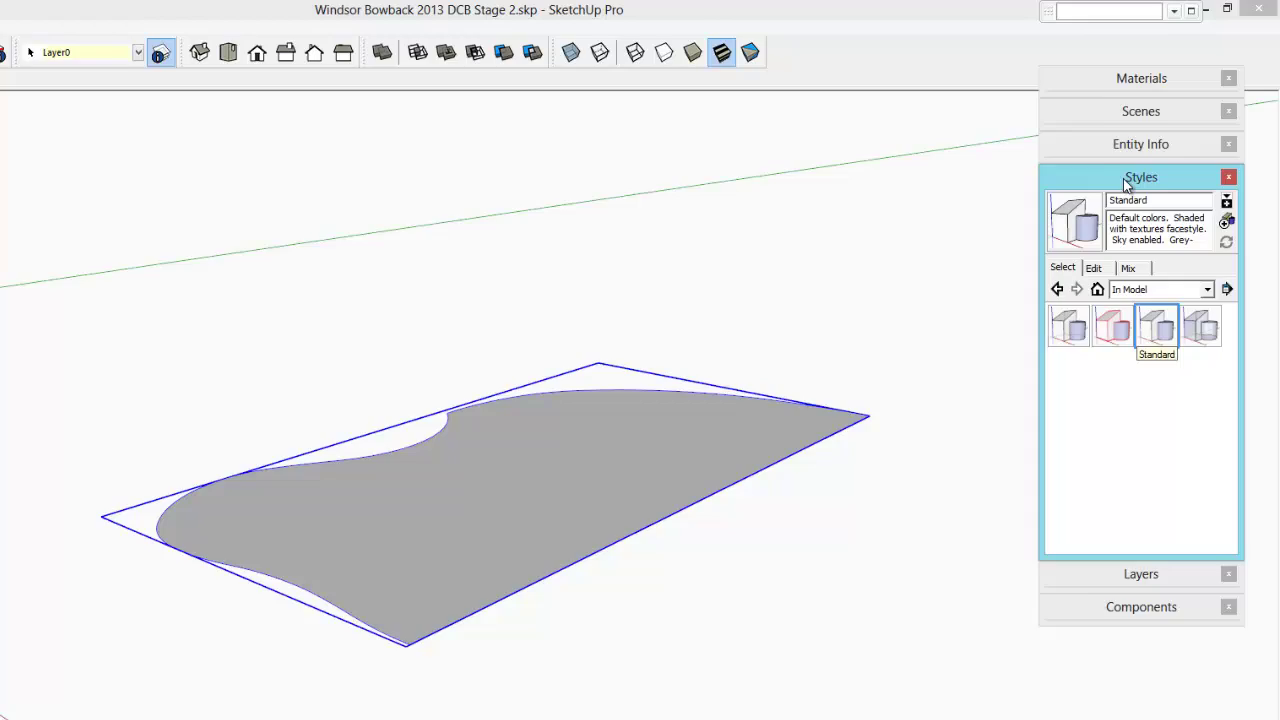
pyautogui.click(1155, 141)
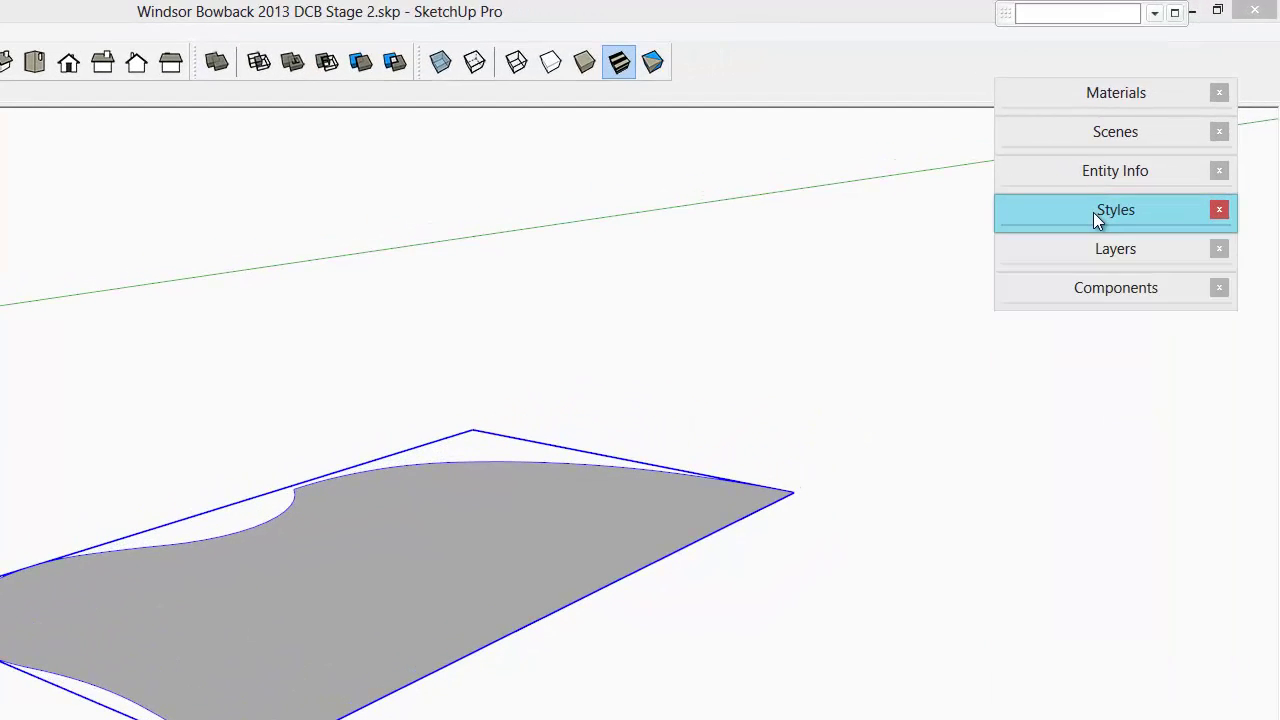
pyautogui.click(1077, 136)
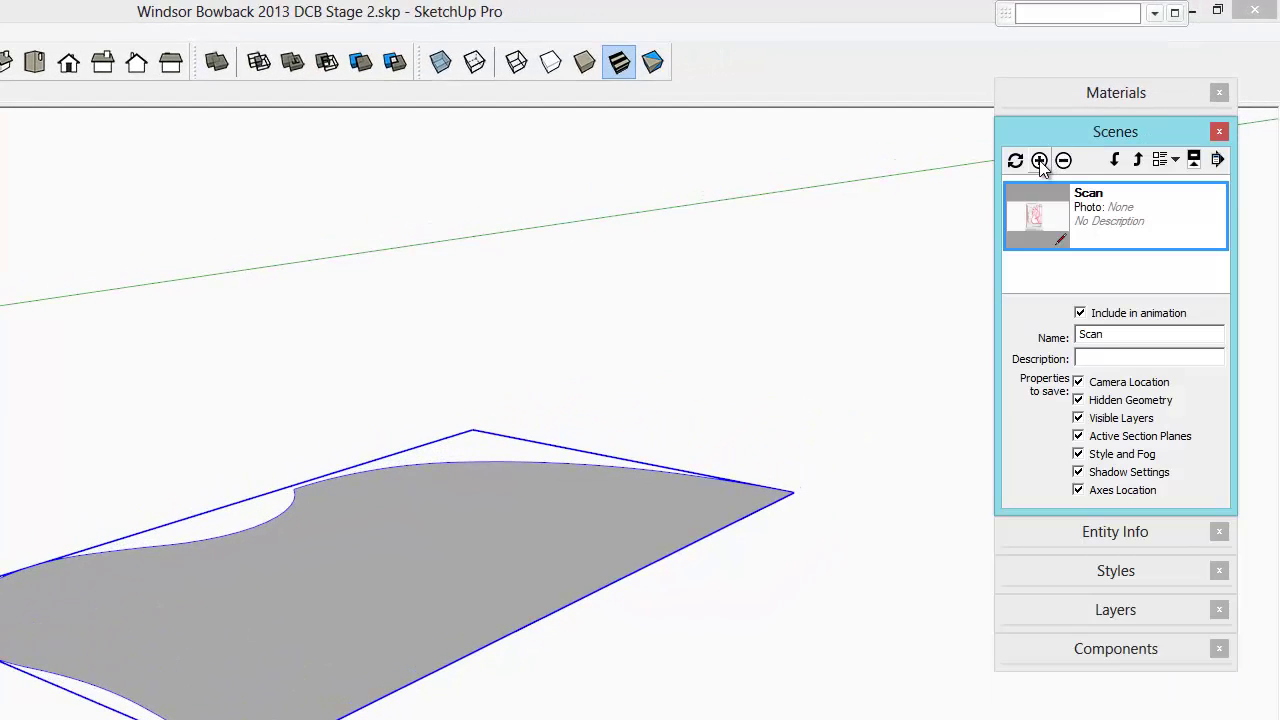
pyautogui.click(1040, 161)
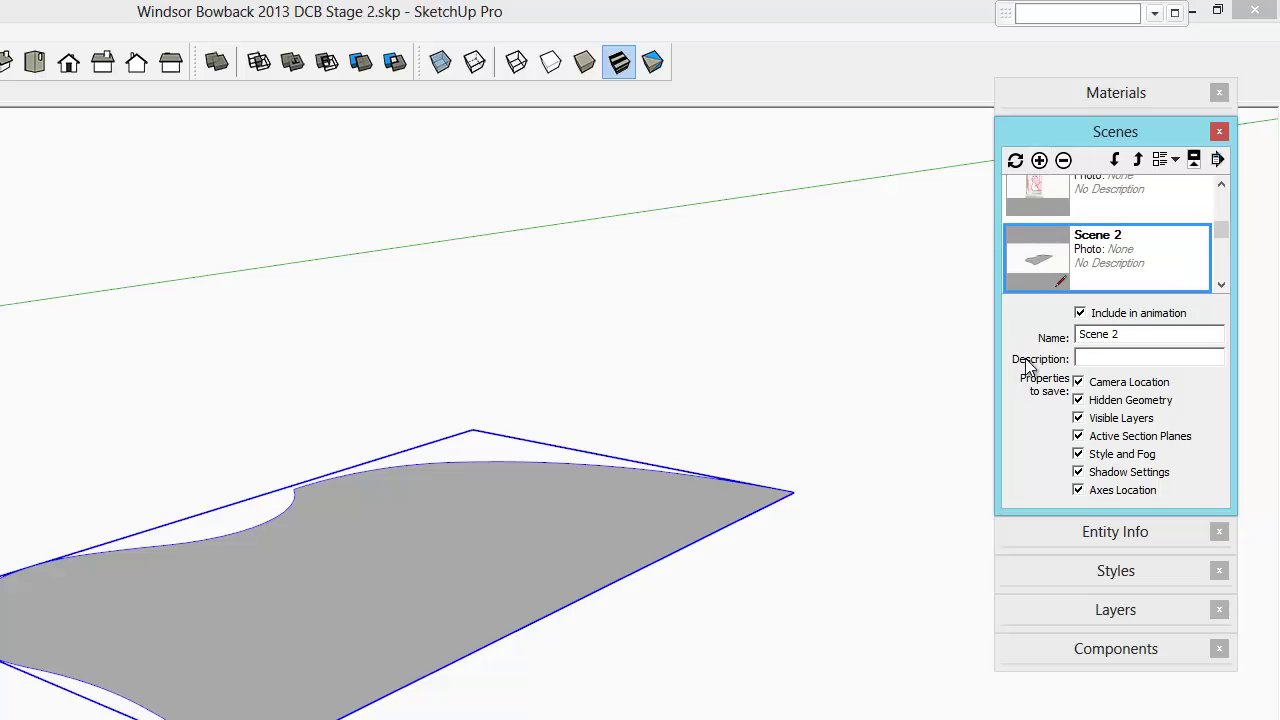
pyautogui.moveTo(1129, 335); pyautogui.dragTo(1052, 345)
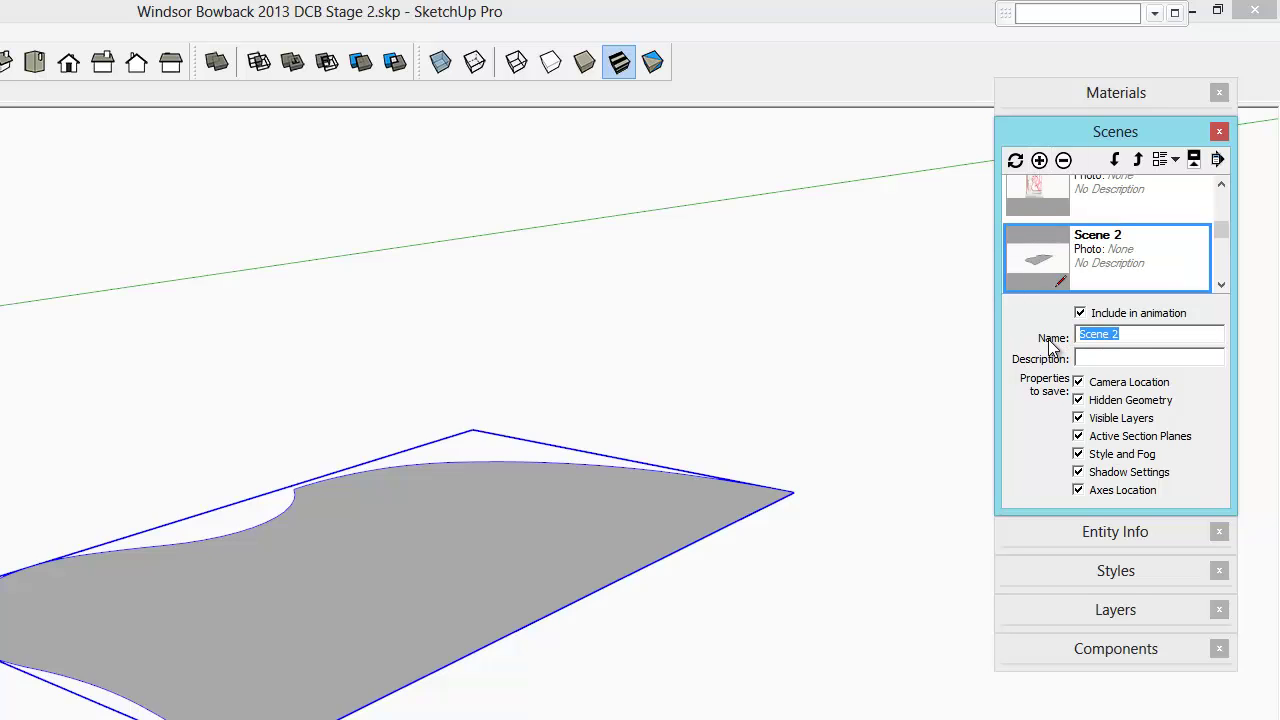
pyautogui.write('Seat')
pyautogui.click(1016, 161)
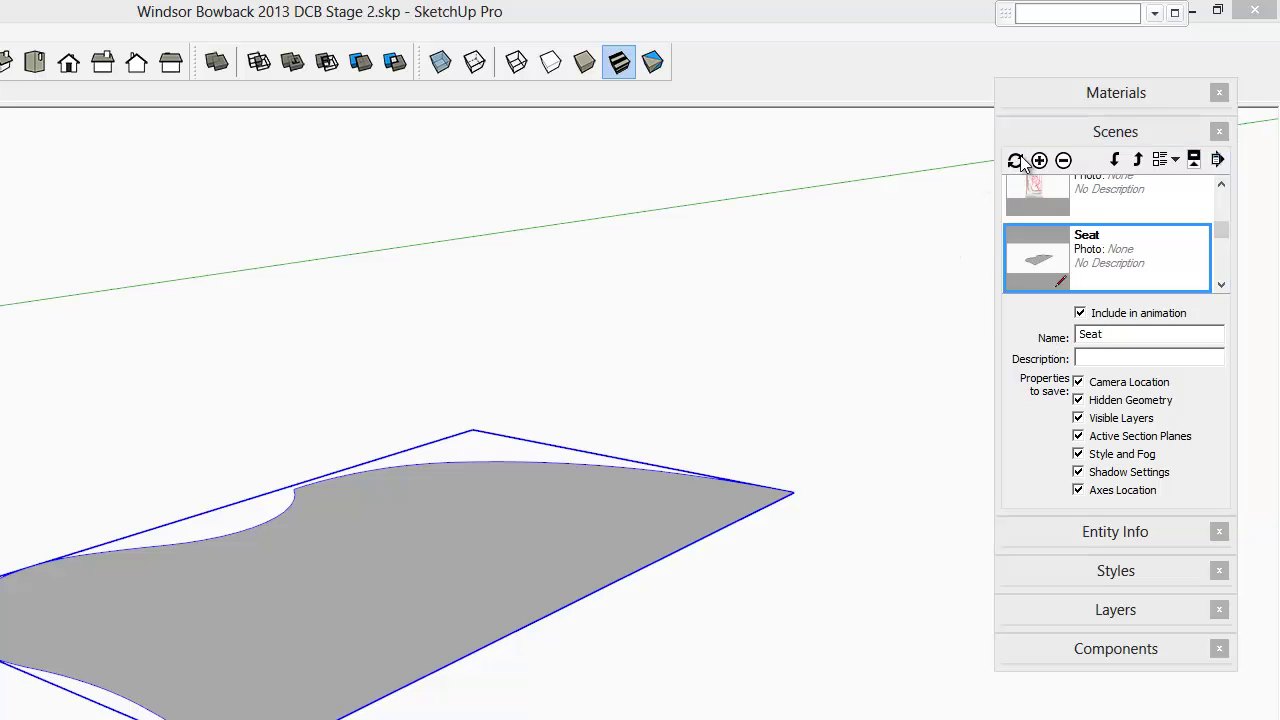
pyautogui.click(1068, 399)
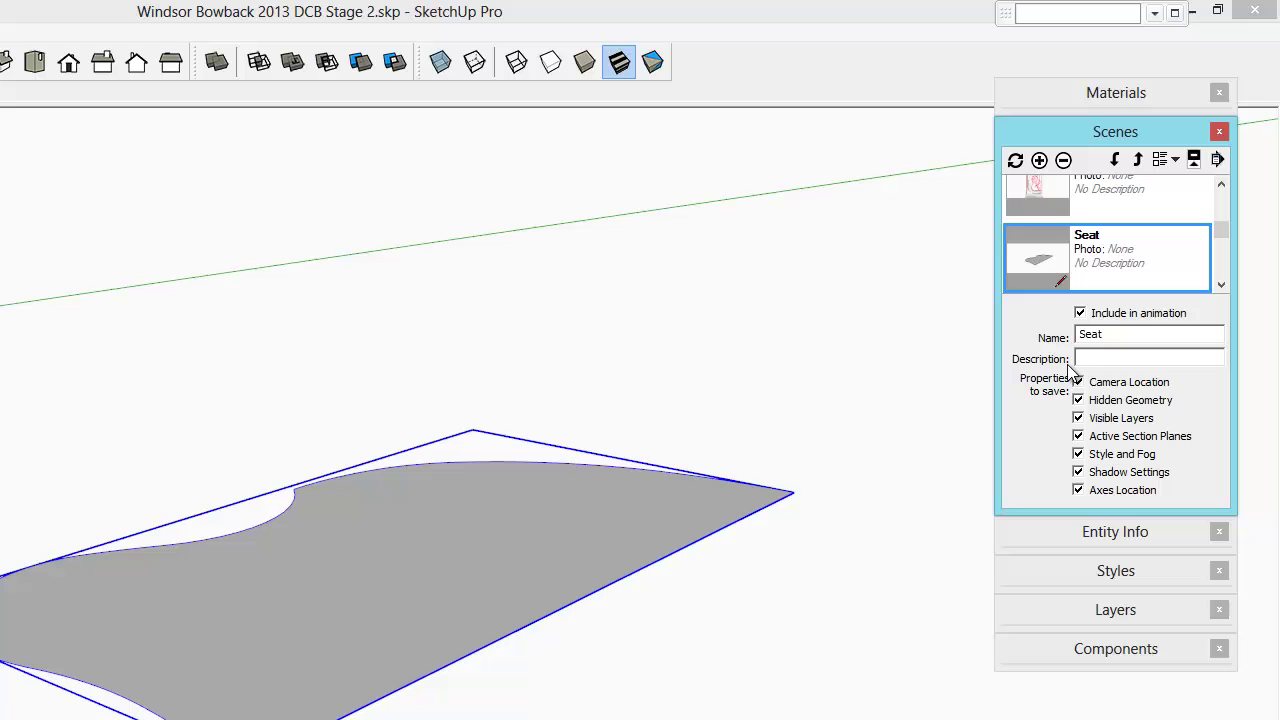
pyautogui.click(1076, 133)
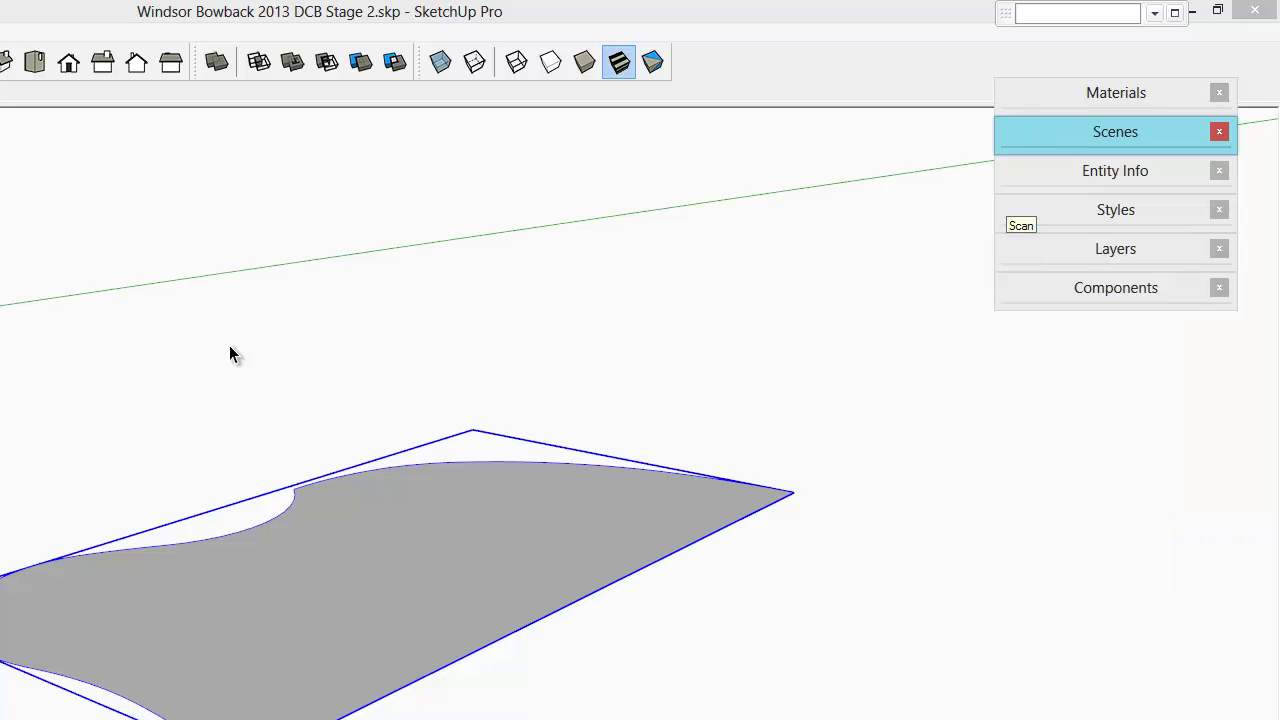
# - Edit the seat shape component and push/pull its face into a 2" thick slab
pyautogui.rightClick(325, 606)
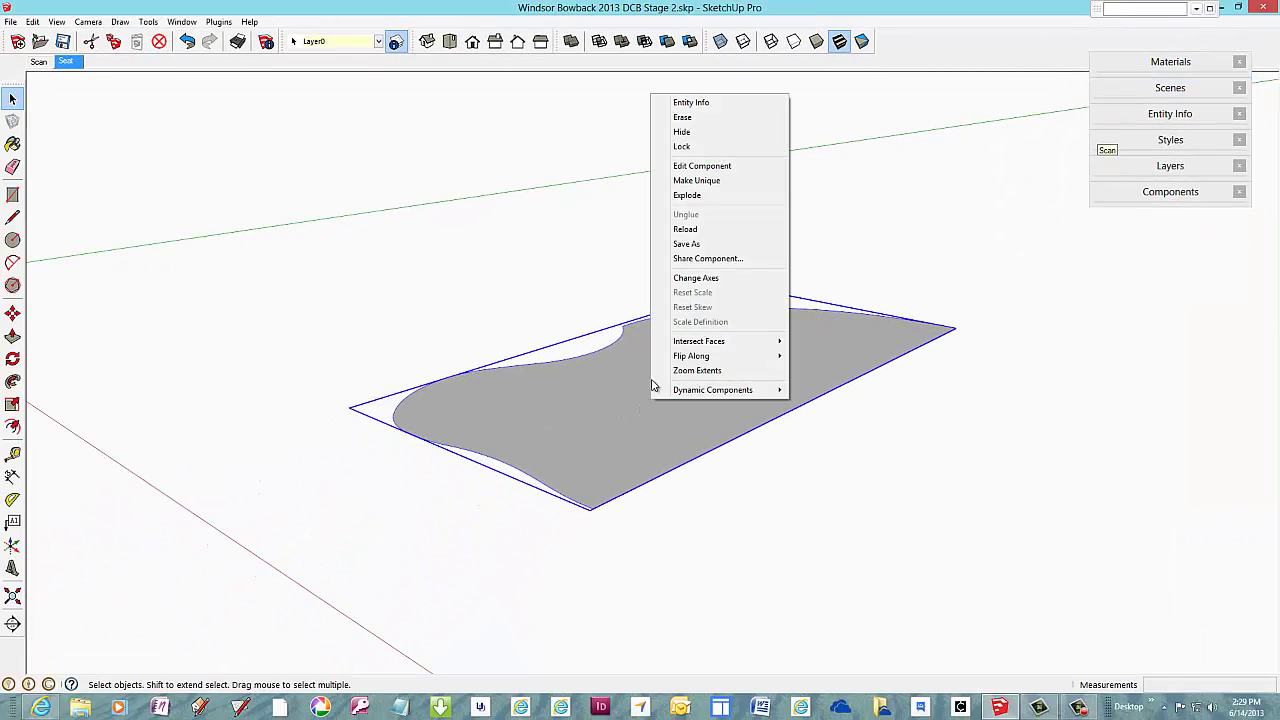
pyautogui.click(705, 166)
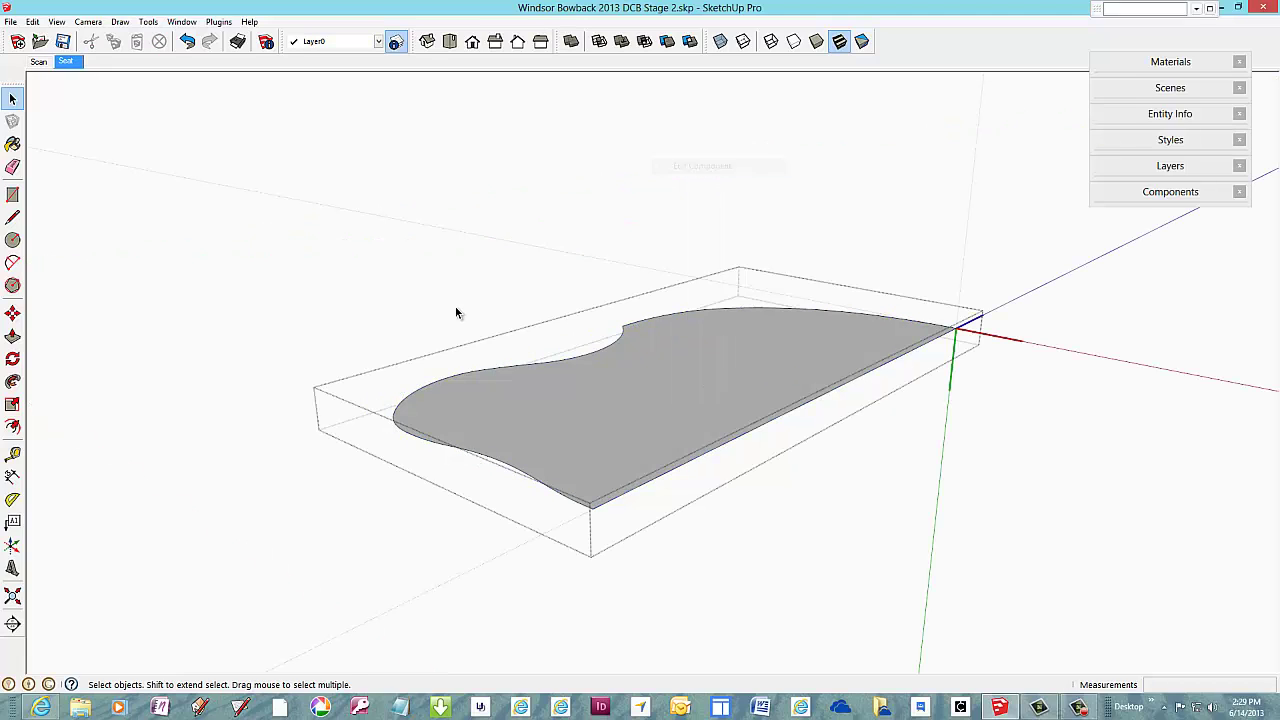
pyautogui.click(12, 337)
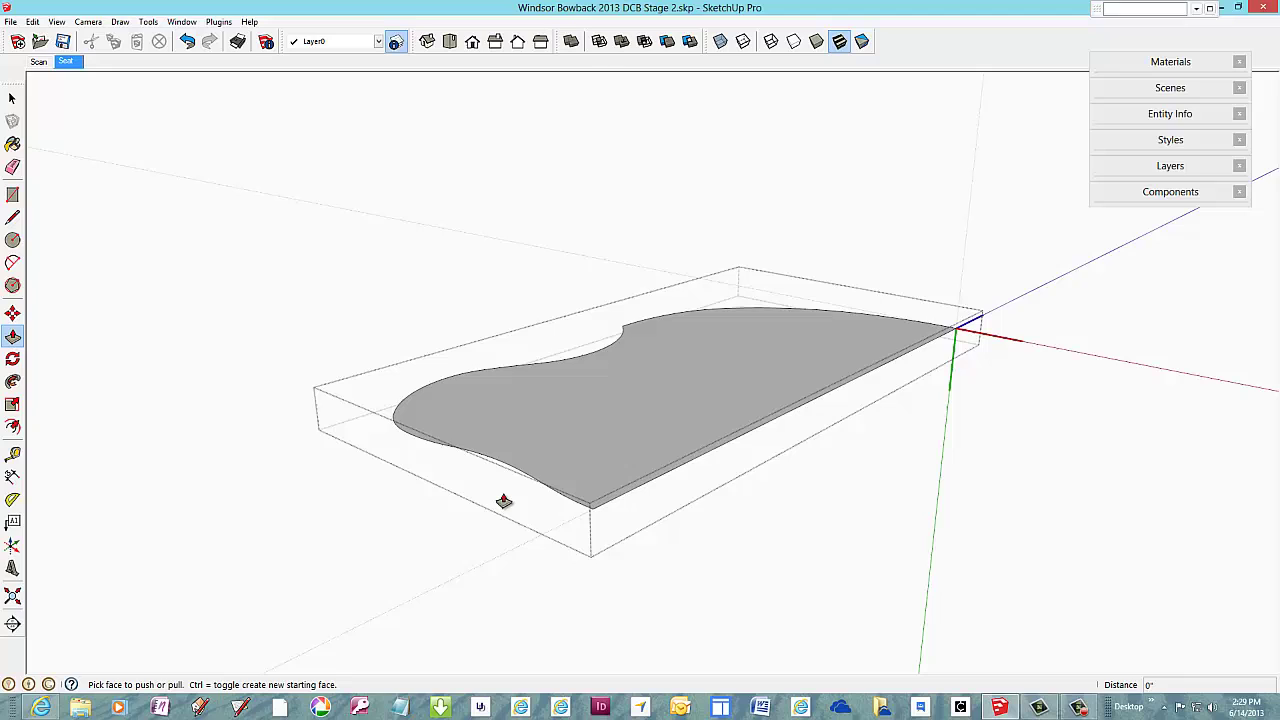
pyautogui.moveTo(632, 436); pyautogui.dragTo(628, 476)
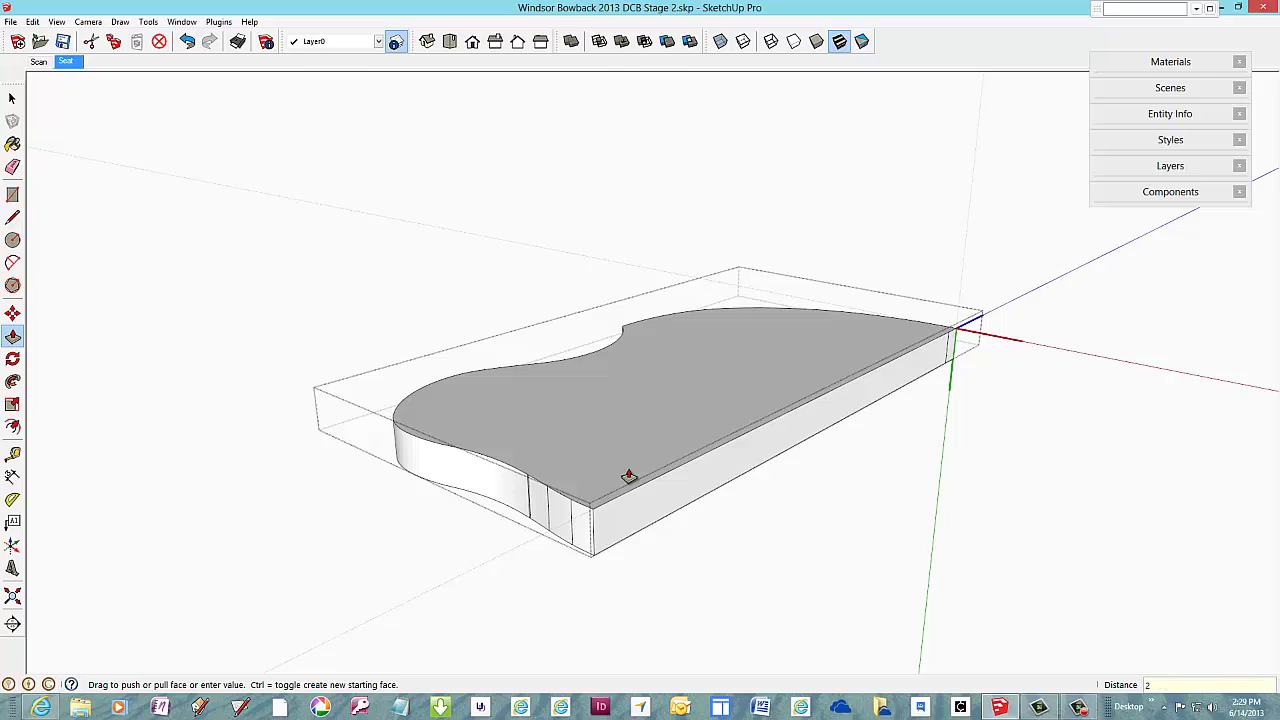
pyautogui.write('"')
pyautogui.press('Return')
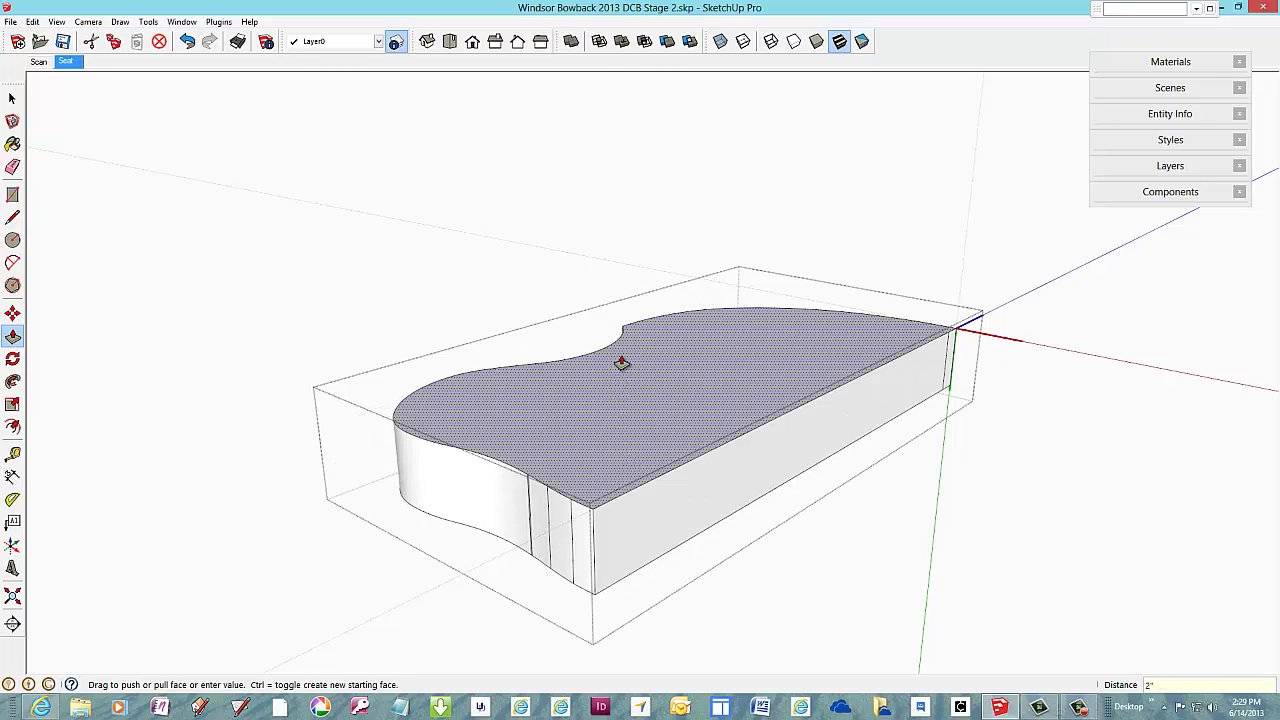
pyautogui.scroll(-5, 622, 363)
pyautogui.moveTo(603, 406); pyautogui.dragTo(628, 404, button='middle')
pyautogui.scroll(1, 628, 411)
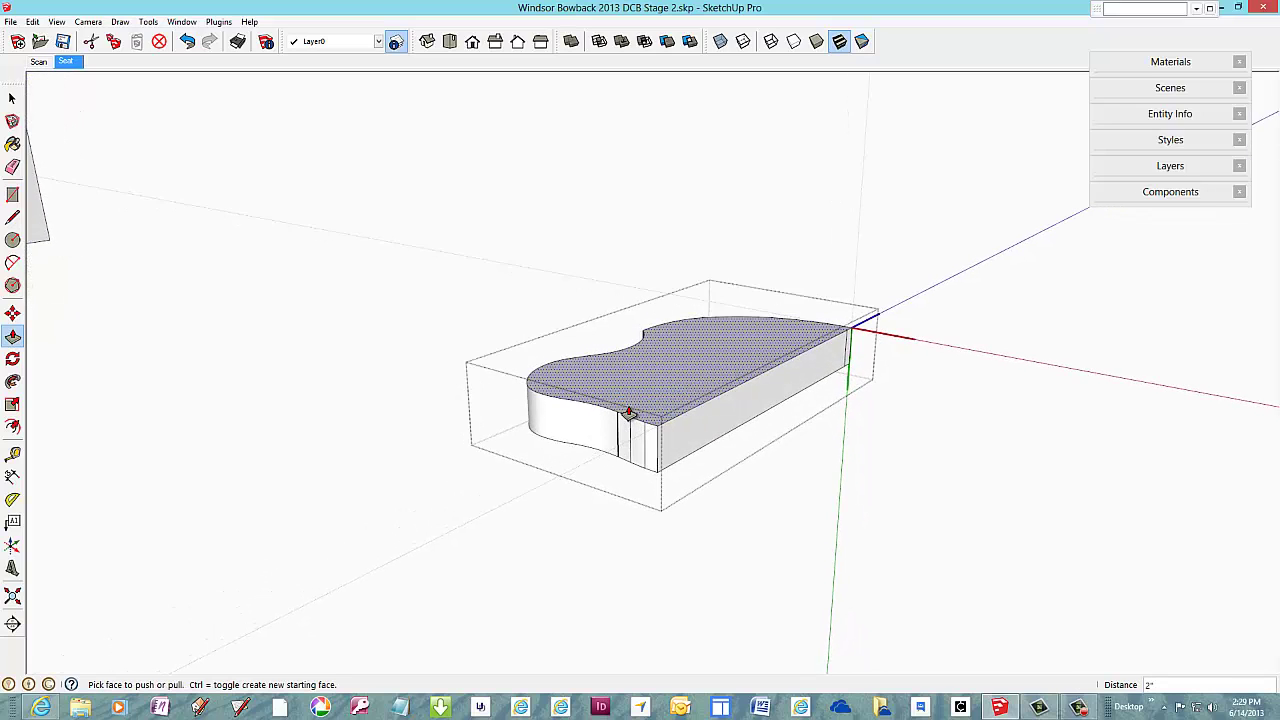
pyautogui.scroll(6, 628, 413)
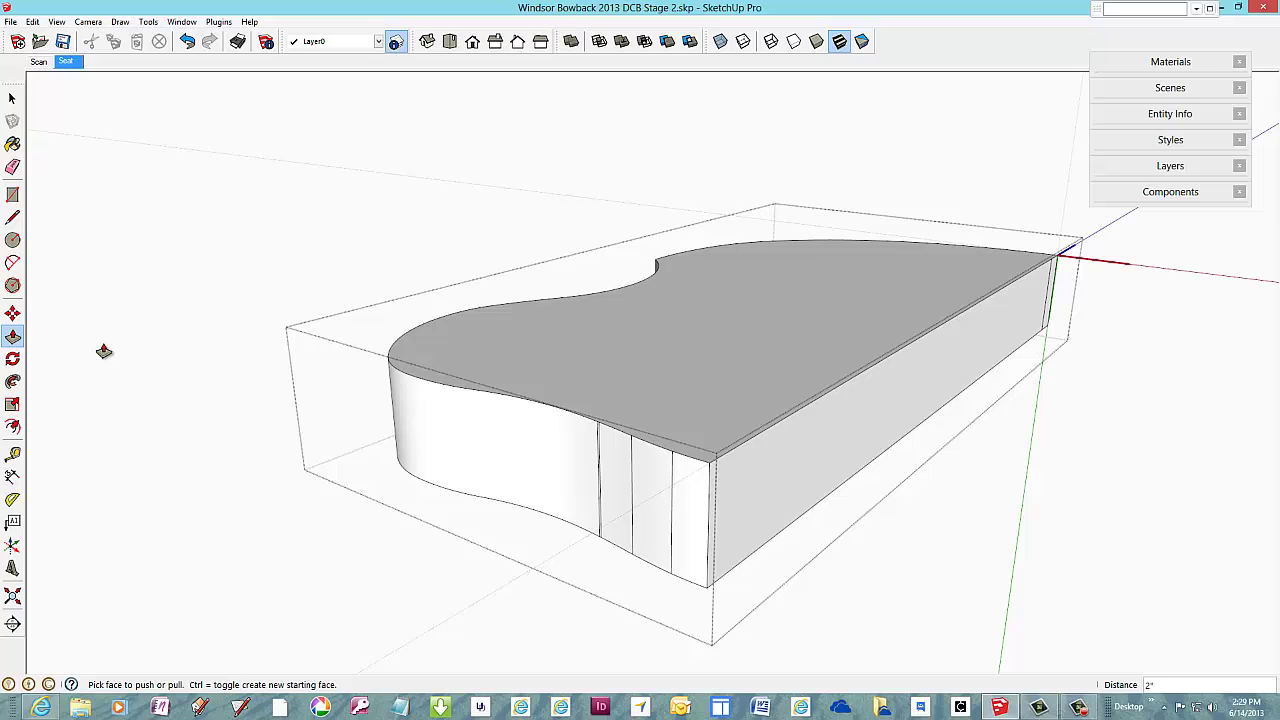
# - Erase the extra seam edges on the blank's front and curved sides
pyautogui.click(12, 166)
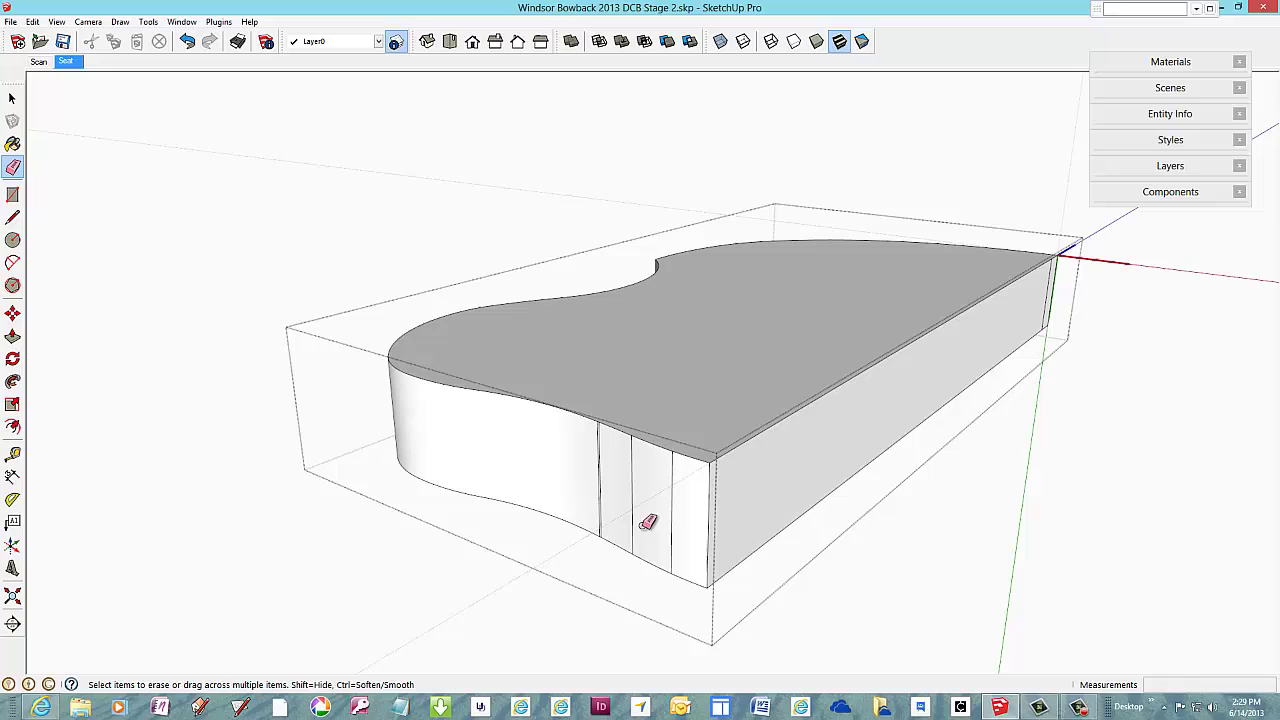
pyautogui.moveTo(680, 517)
pyautogui.mouseDown()
pyautogui.moveTo(598, 479)
pyautogui.moveTo(495, 466)
pyautogui.mouseUp()
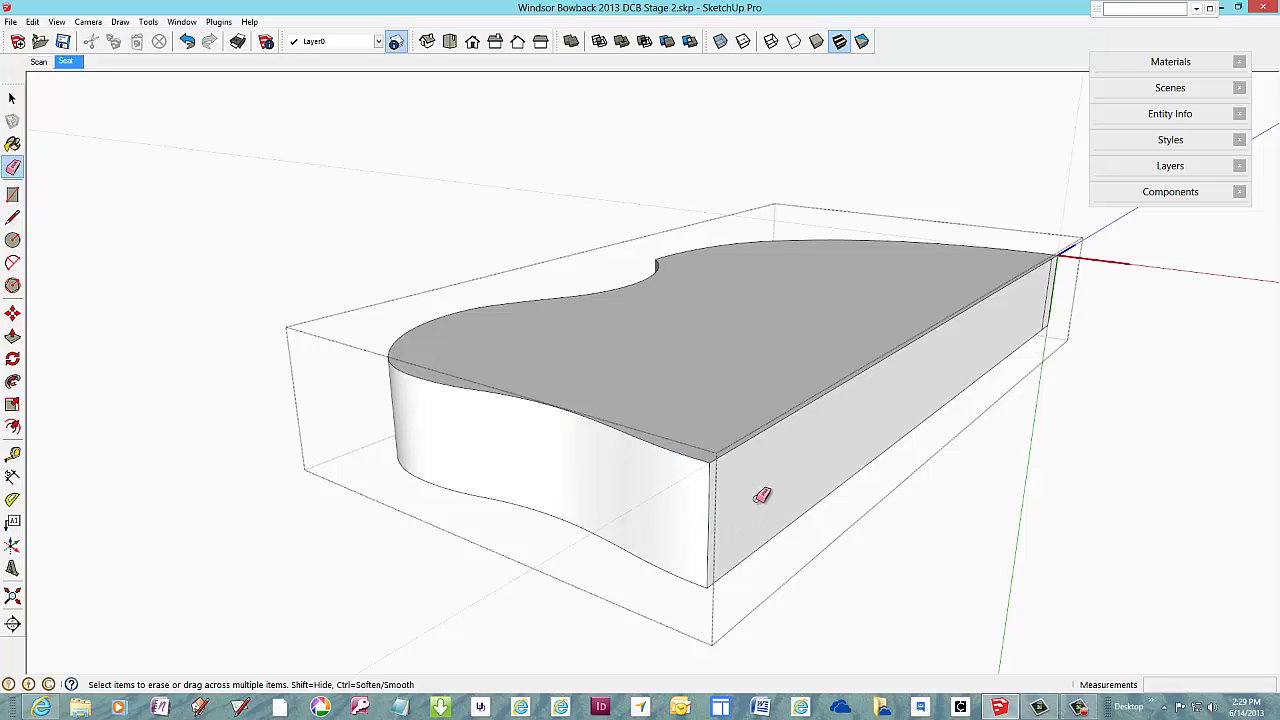
pyautogui.moveTo(760, 497)
pyautogui.mouseDown(button='middle')
pyautogui.moveTo(563, 494)
pyautogui.moveTo(671, 481)
pyautogui.mouseUp(button='middle')
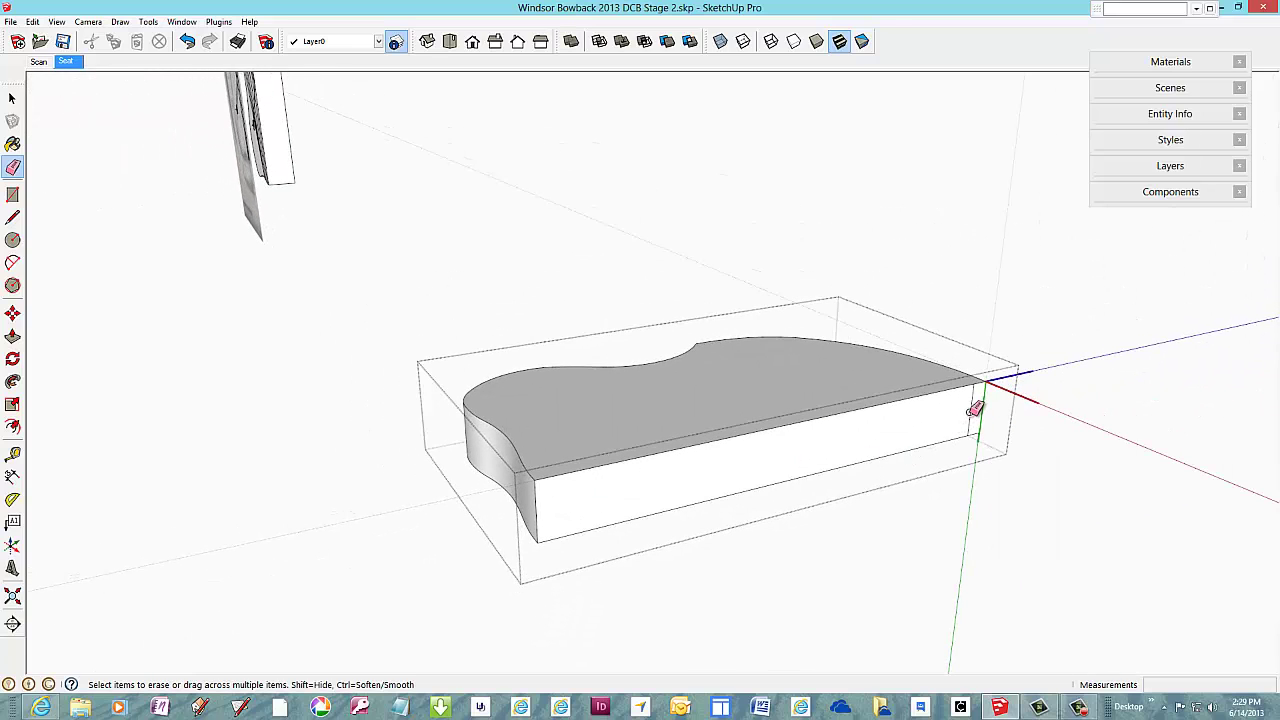
pyautogui.moveTo(951, 417)
pyautogui.mouseDown(button='middle')
pyautogui.moveTo(657, 481)
pyautogui.moveTo(349, 460)
pyautogui.moveTo(220, 403)
pyautogui.moveTo(40, 374)
pyautogui.moveTo(63, 369)
pyautogui.mouseUp(button='middle')
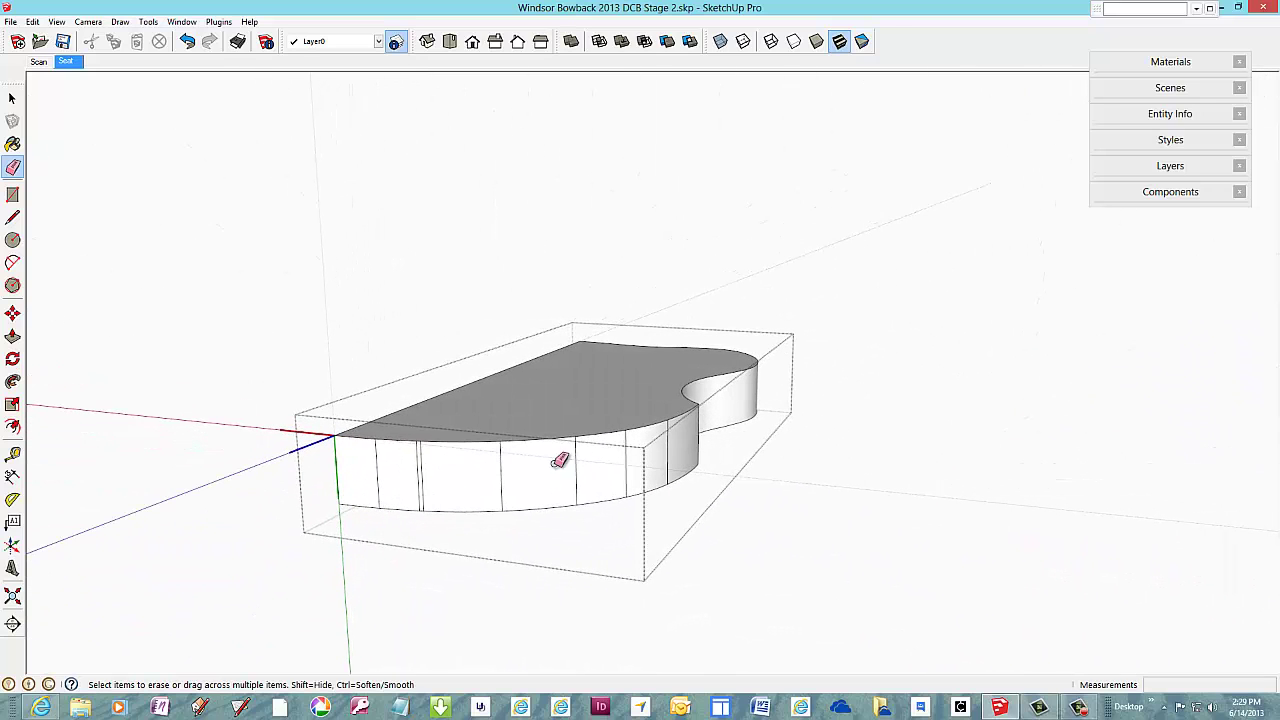
pyautogui.moveTo(686, 447)
pyautogui.mouseDown()
pyautogui.moveTo(462, 474)
pyautogui.moveTo(322, 463)
pyautogui.mouseUp()
pyautogui.moveTo(63, 415); pyautogui.dragTo(58, 416)
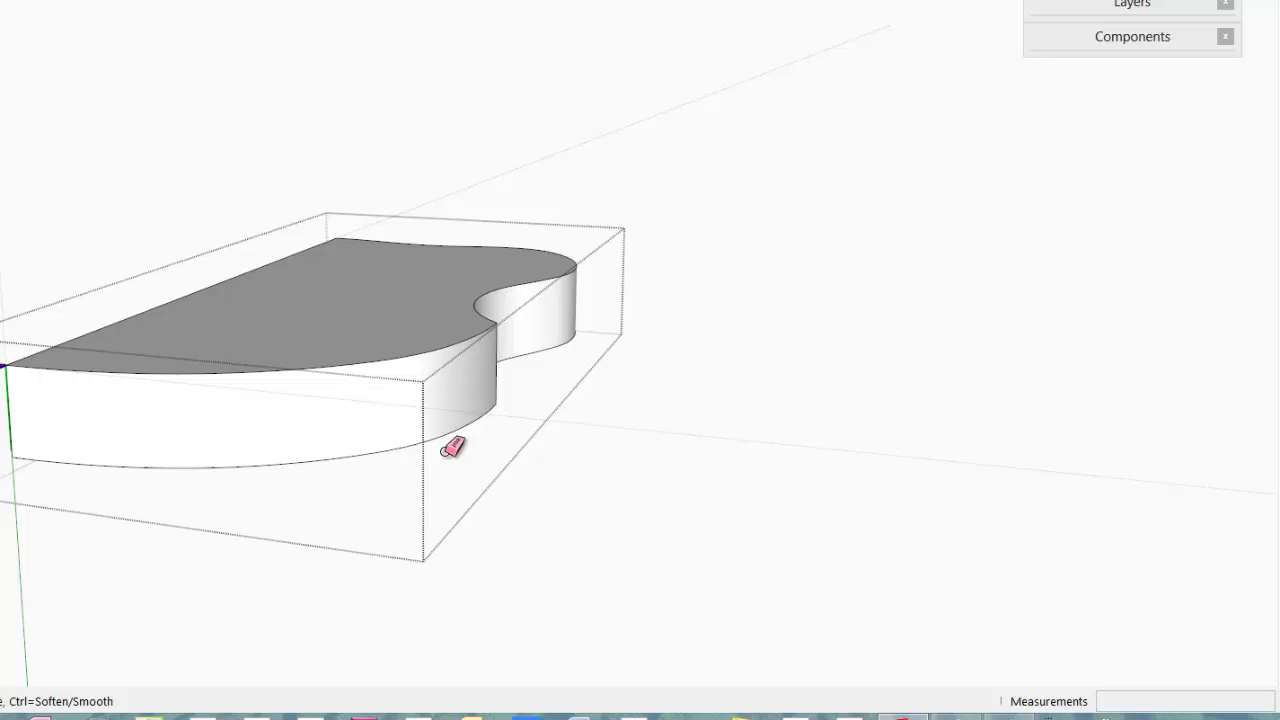
# - Orbit and zoom around the blank to view the whole seat block
pyautogui.moveTo(465, 400)
pyautogui.mouseDown(button='middle')
pyautogui.moveTo(209, 429)
pyautogui.moveTo(246, 400)
pyautogui.mouseUp(button='middle')
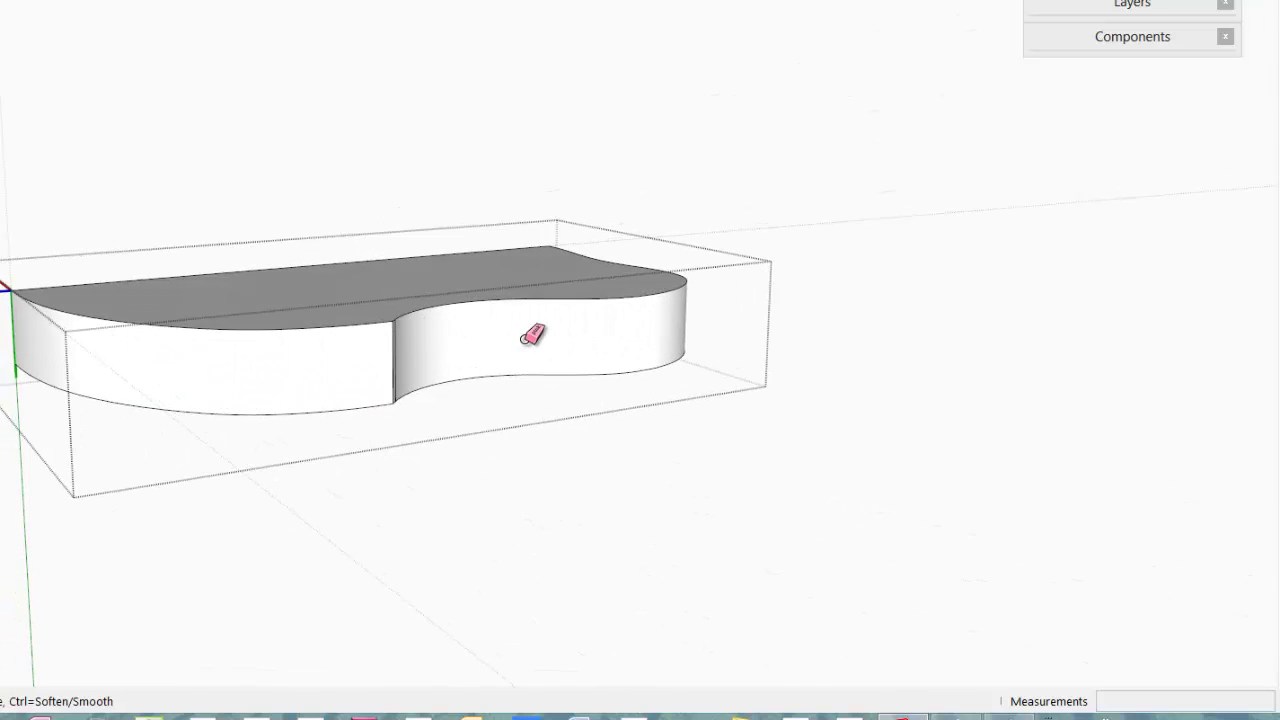
pyautogui.moveTo(529, 334)
pyautogui.mouseDown(button='middle')
pyautogui.moveTo(364, 384)
pyautogui.moveTo(94, 380)
pyautogui.moveTo(249, 363)
pyautogui.mouseUp(button='middle')
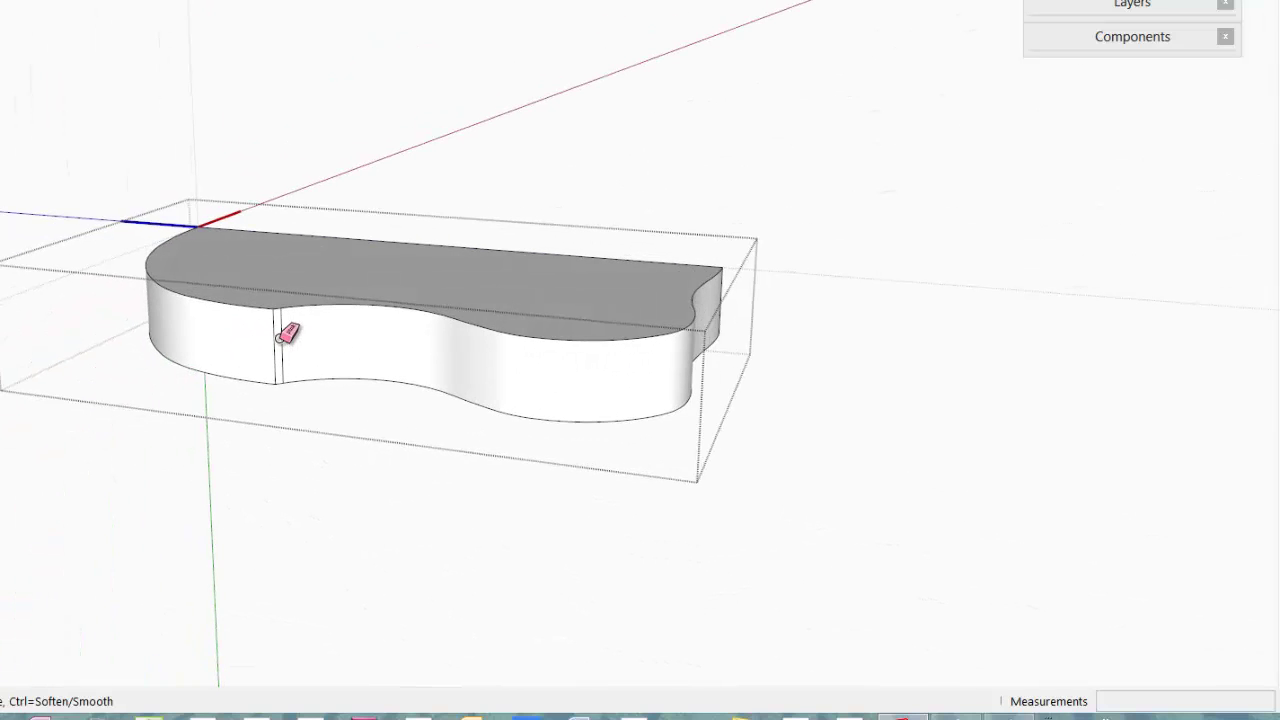
pyautogui.scroll(4, 287, 334)
pyautogui.scroll(2, 287, 334)
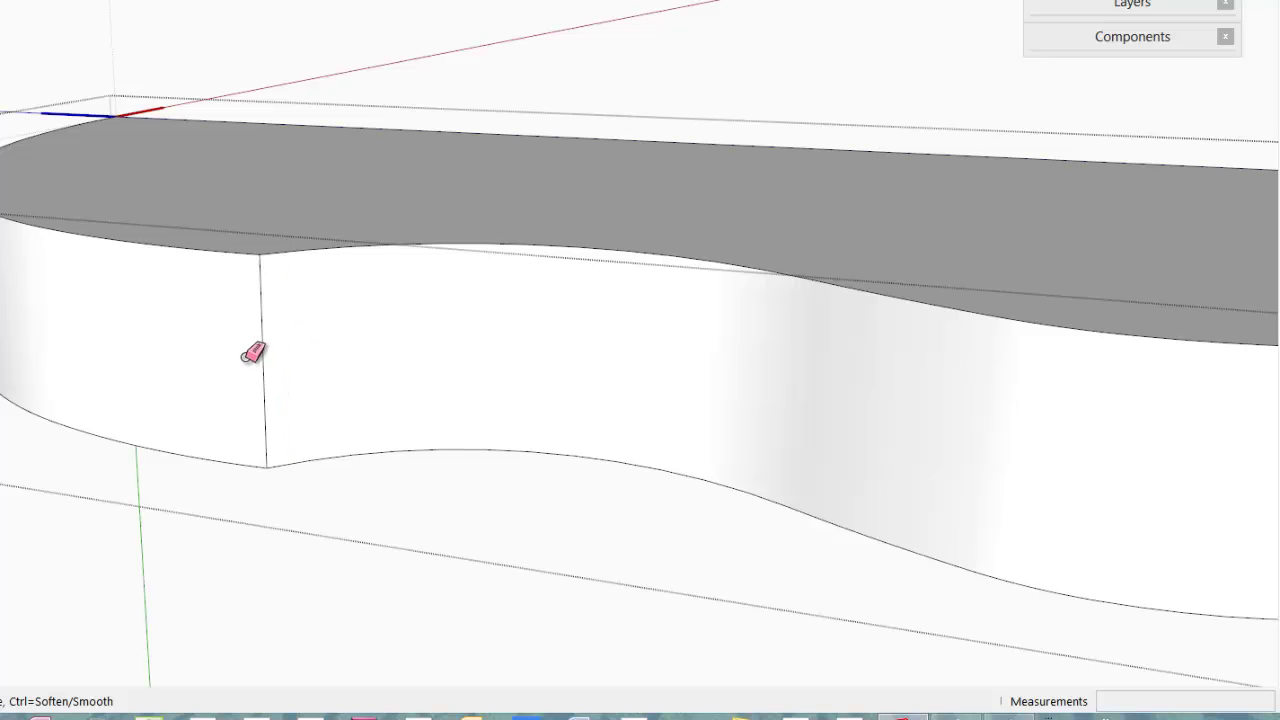
pyautogui.scroll(-5, 251, 357)
pyautogui.moveTo(657, 371)
pyautogui.mouseDown(button='middle')
pyautogui.moveTo(634, 403)
pyautogui.moveTo(366, 451)
pyautogui.moveTo(197, 417)
pyautogui.moveTo(311, 419)
pyautogui.mouseUp(button='middle')
pyautogui.moveTo(606, 423)
pyautogui.mouseDown(button='middle')
pyautogui.moveTo(467, 463)
pyautogui.moveTo(357, 449)
pyautogui.moveTo(449, 443)
pyautogui.moveTo(316, 459)
pyautogui.moveTo(449, 429)
pyautogui.moveTo(391, 445)
pyautogui.mouseUp(button='middle')
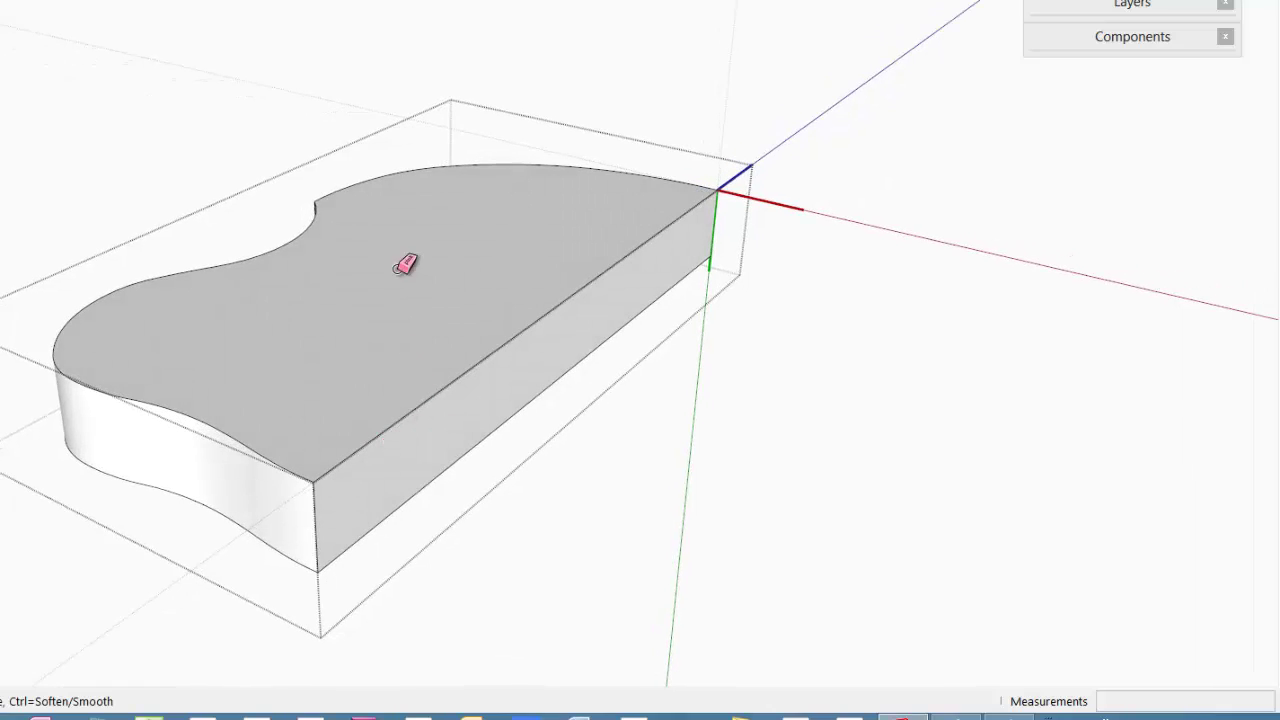
# - Place the Seat Sockets Scan component from In Model at the seat blank's back corner
pyautogui.click(1130, 40)
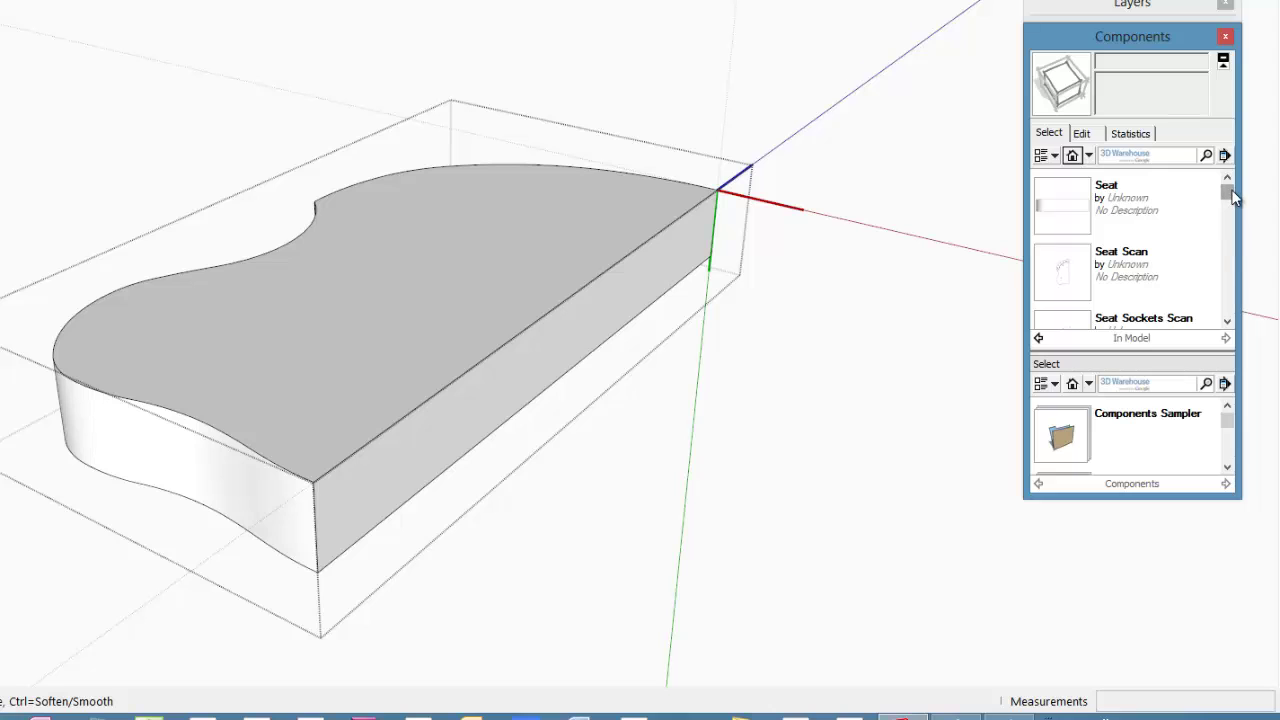
pyautogui.moveTo(1232, 197); pyautogui.dragTo(1226, 246)
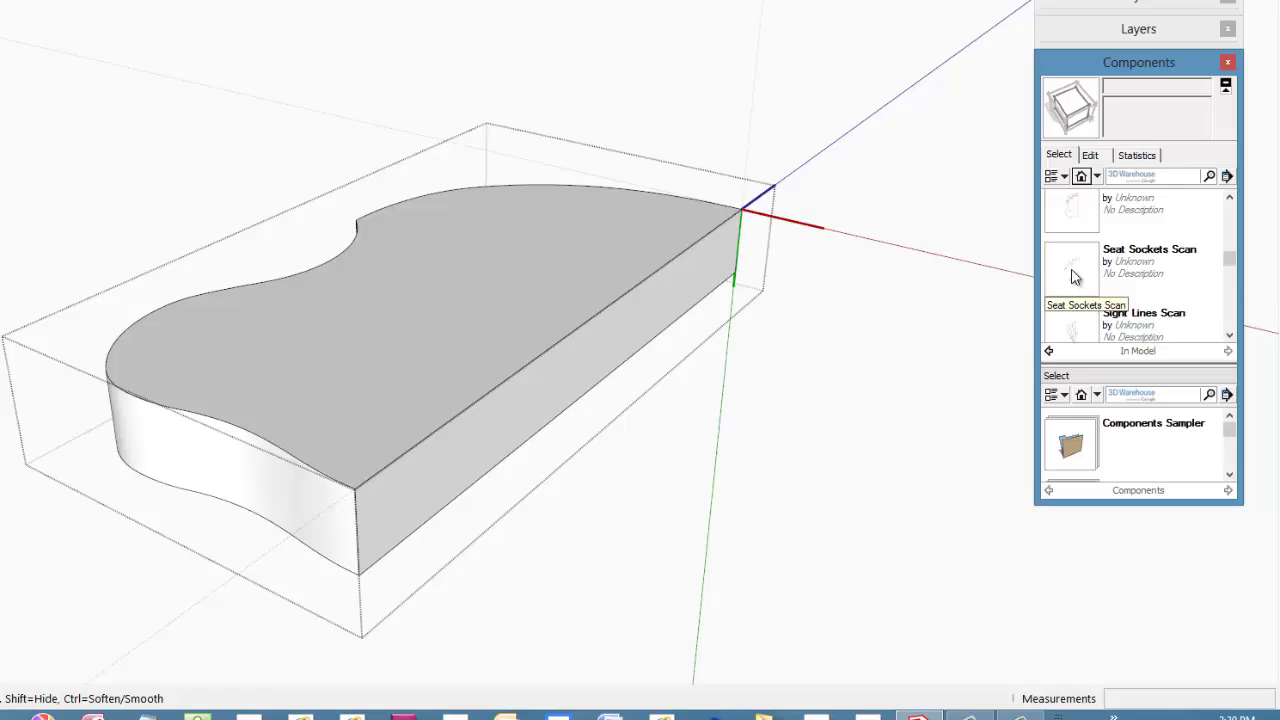
pyautogui.click(1074, 276)
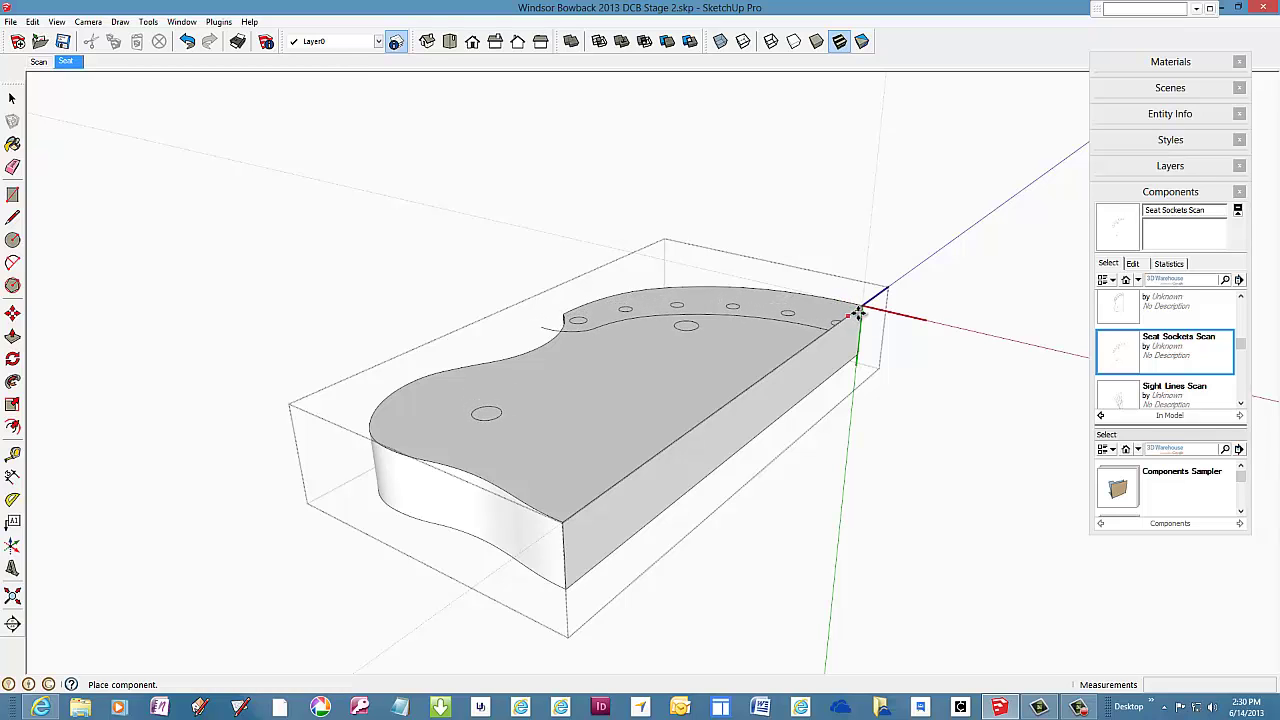
pyautogui.scroll(1, 860, 312)
pyautogui.scroll(3, 860, 312)
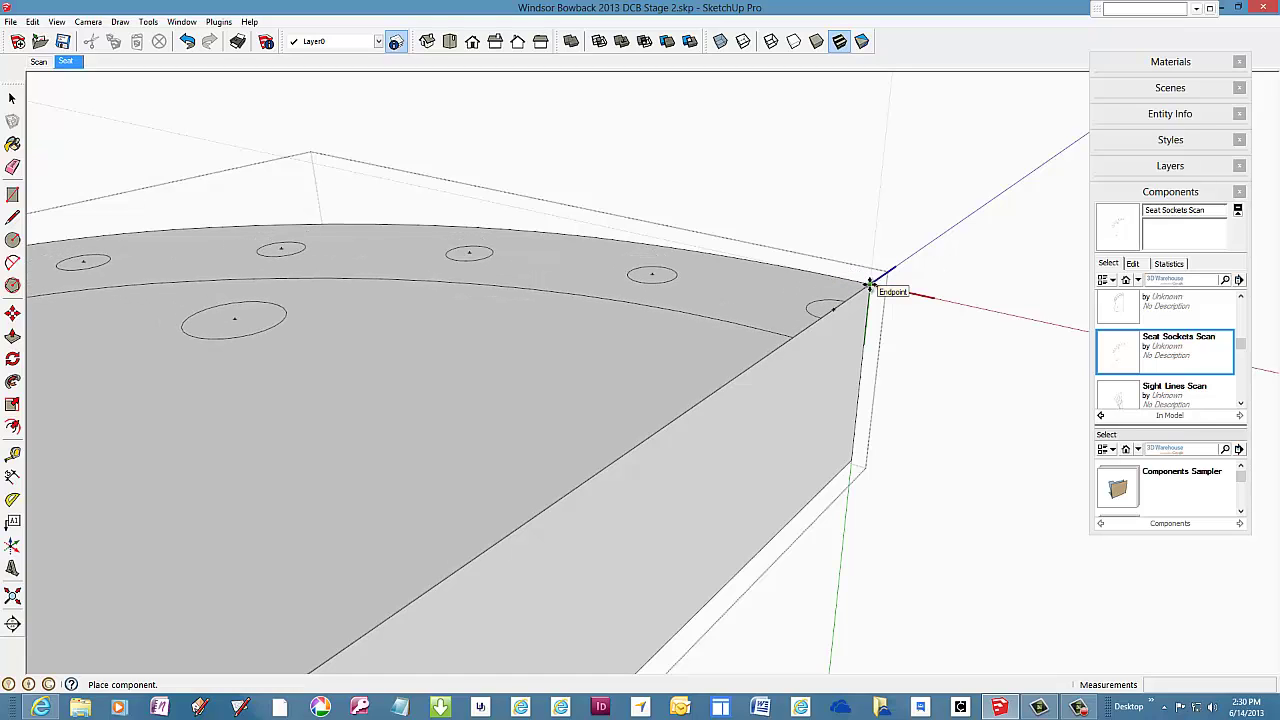
pyautogui.click(870, 285)
pyautogui.scroll(-5, 864, 318)
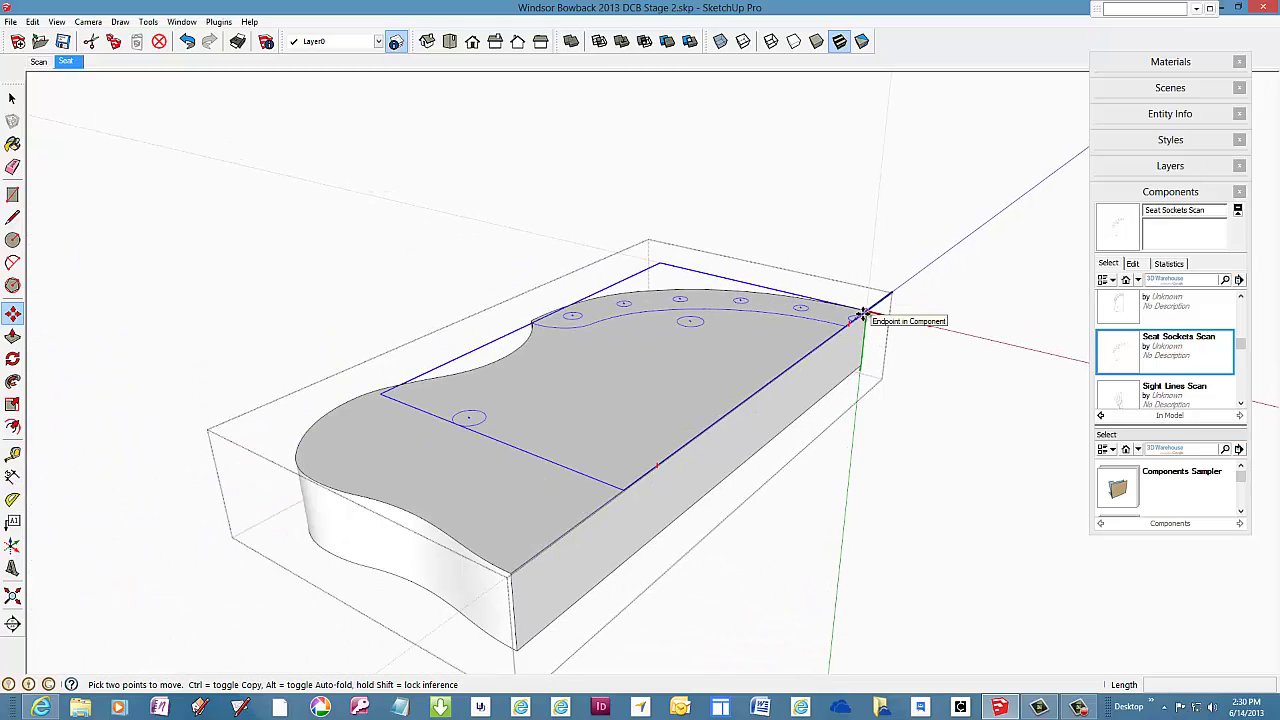
# - Explode the Seat Sockets Scan component and zoom in on the seat's back corner
pyautogui.rightClick(862, 314)
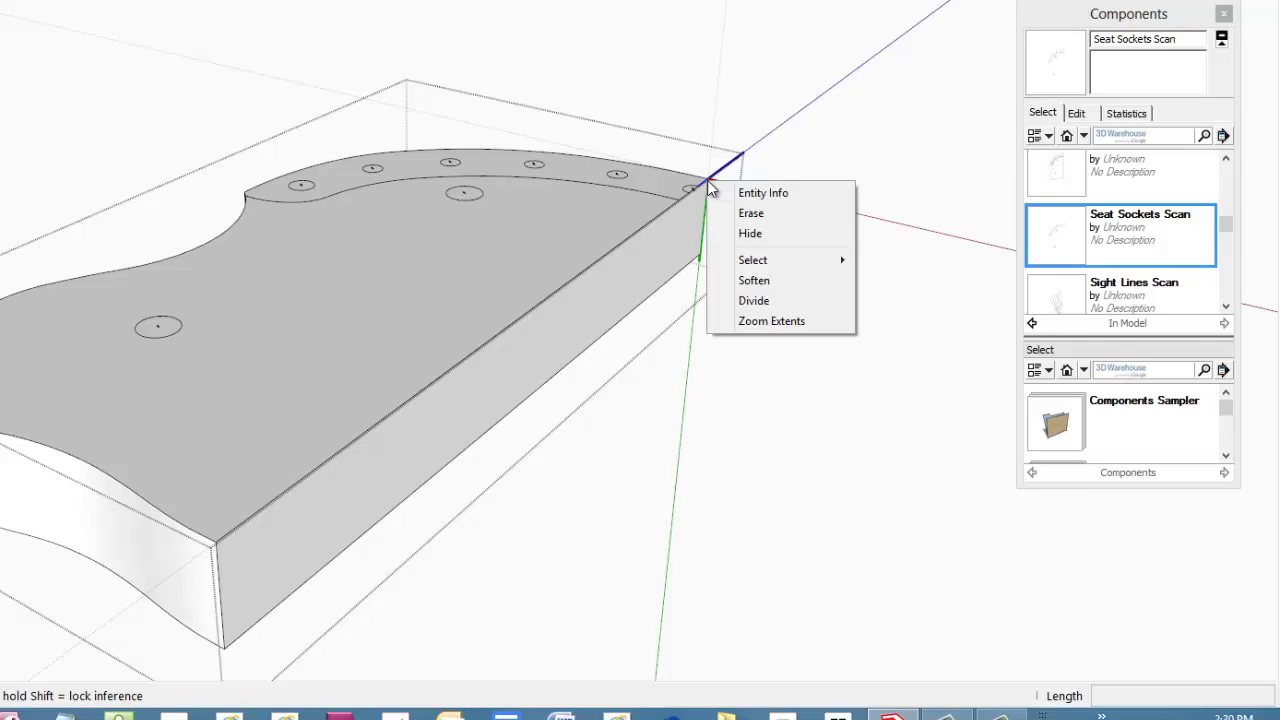
pyautogui.rightClick(644, 149)
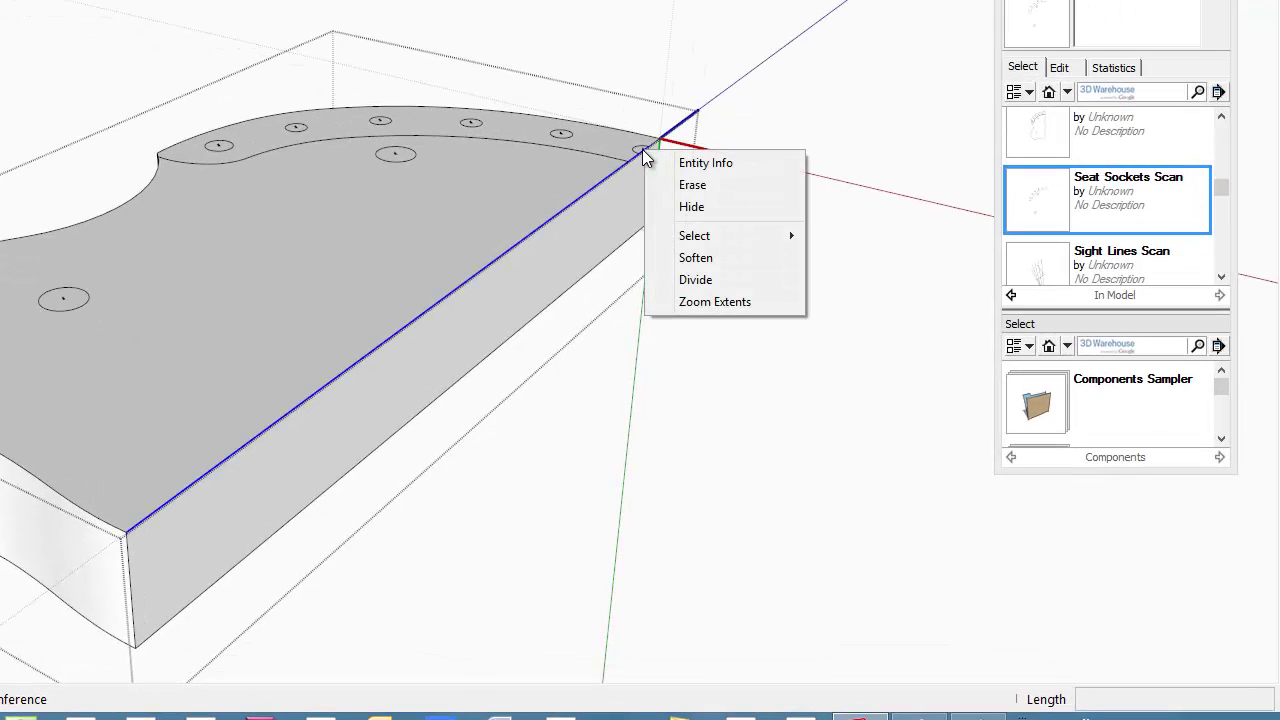
pyautogui.rightClick(639, 148)
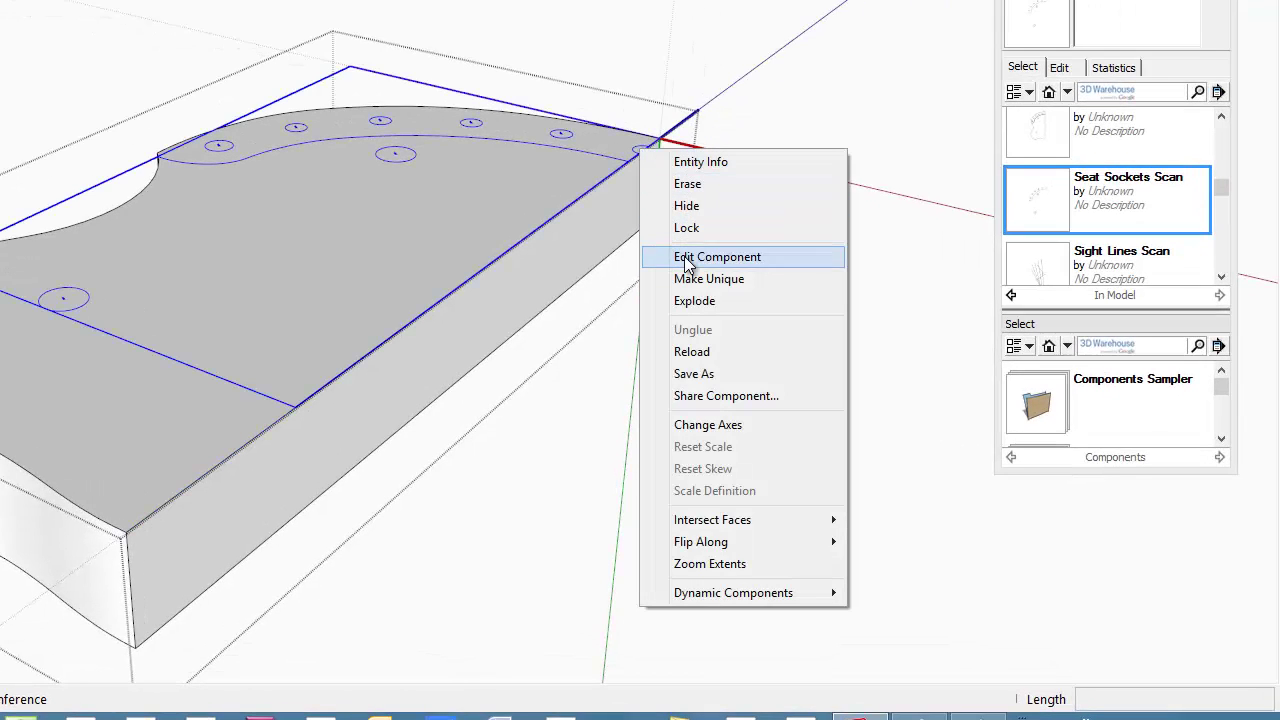
pyautogui.click(697, 302)
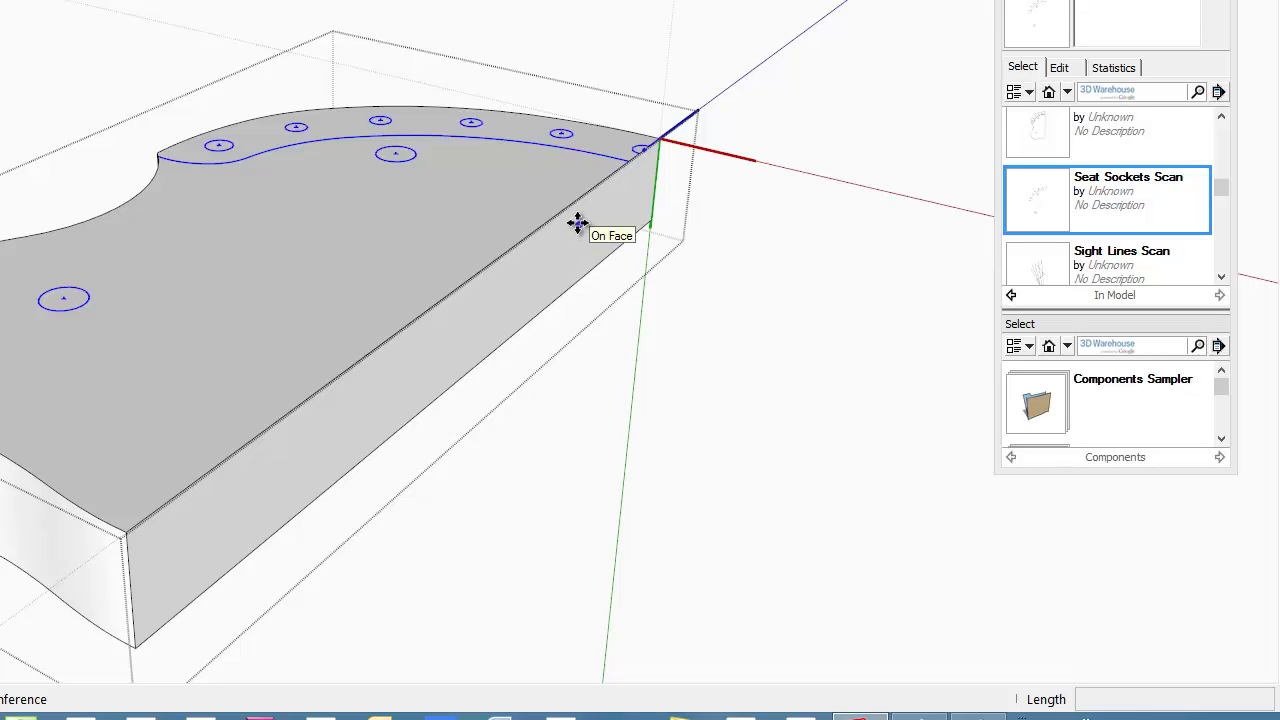
pyautogui.moveTo(606, 180); pyautogui.dragTo(157, 229, button='middle')
pyautogui.moveTo(584, 330); pyautogui.dragTo(323, 220, button='middle')
pyautogui.scroll(5, 665, 355)
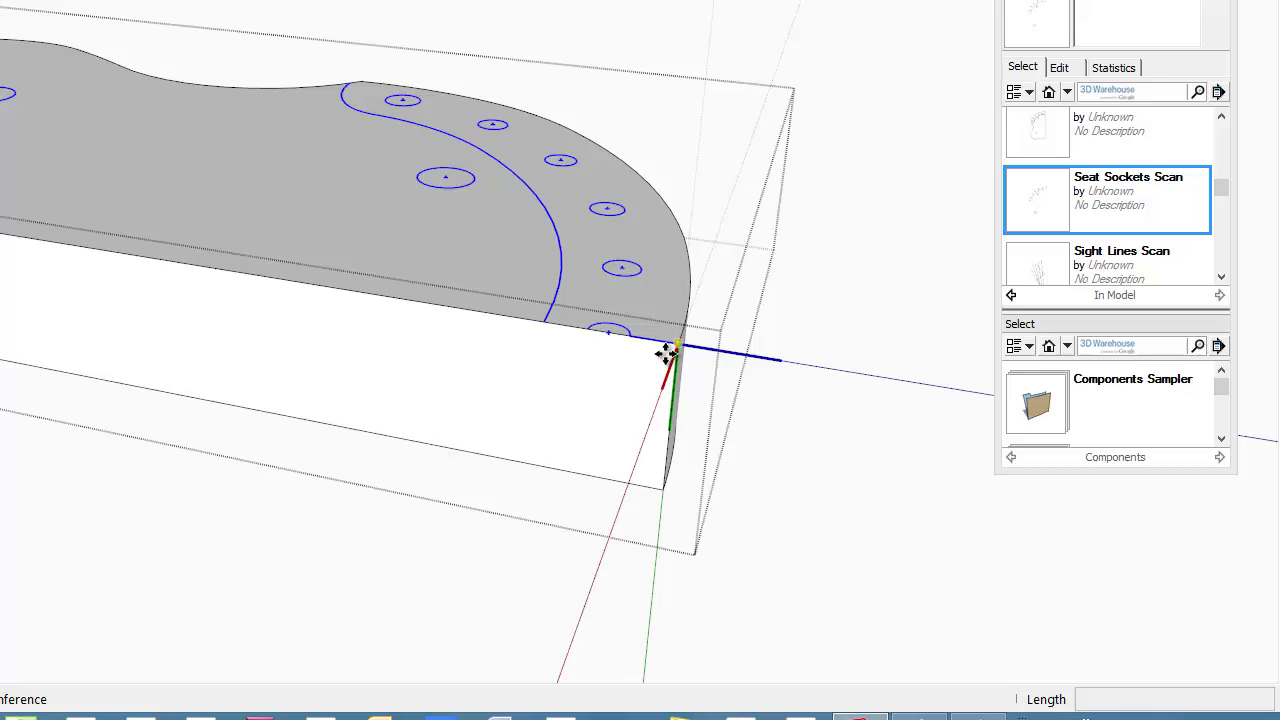
pyautogui.scroll(4, 523, 341)
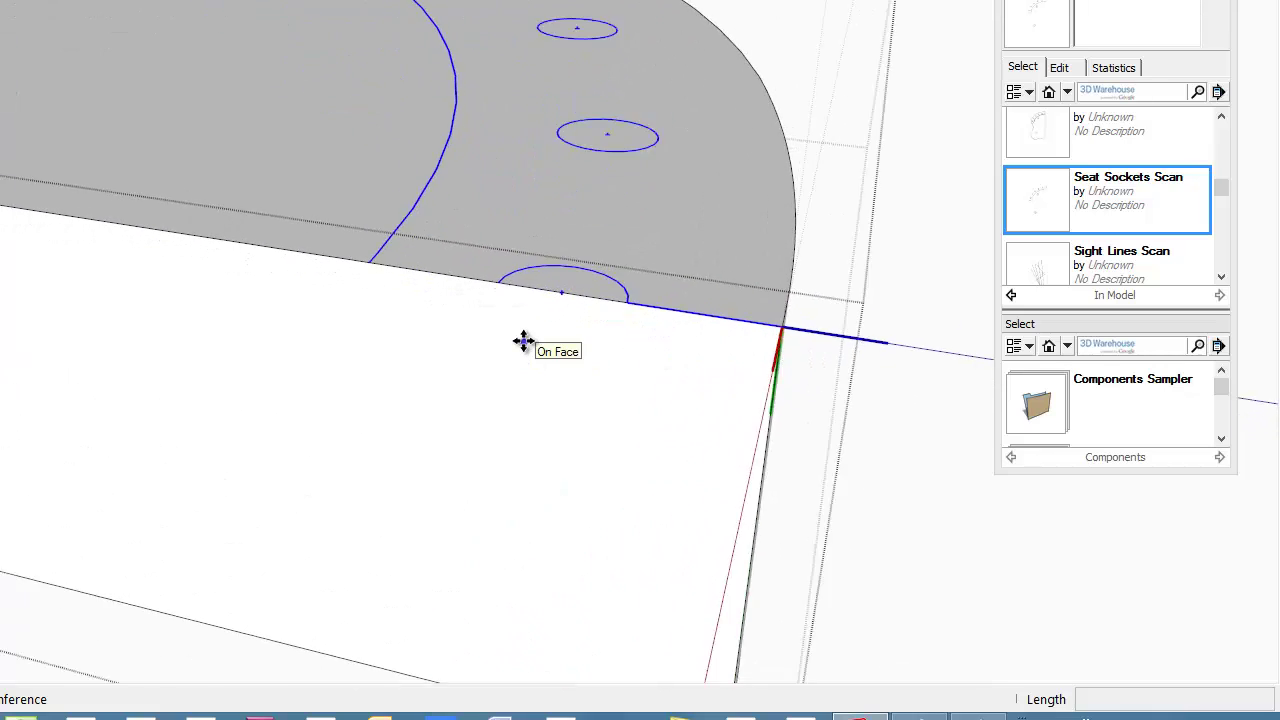
pyautogui.moveTo(420, 331); pyautogui.dragTo(746, 289, button='middle')
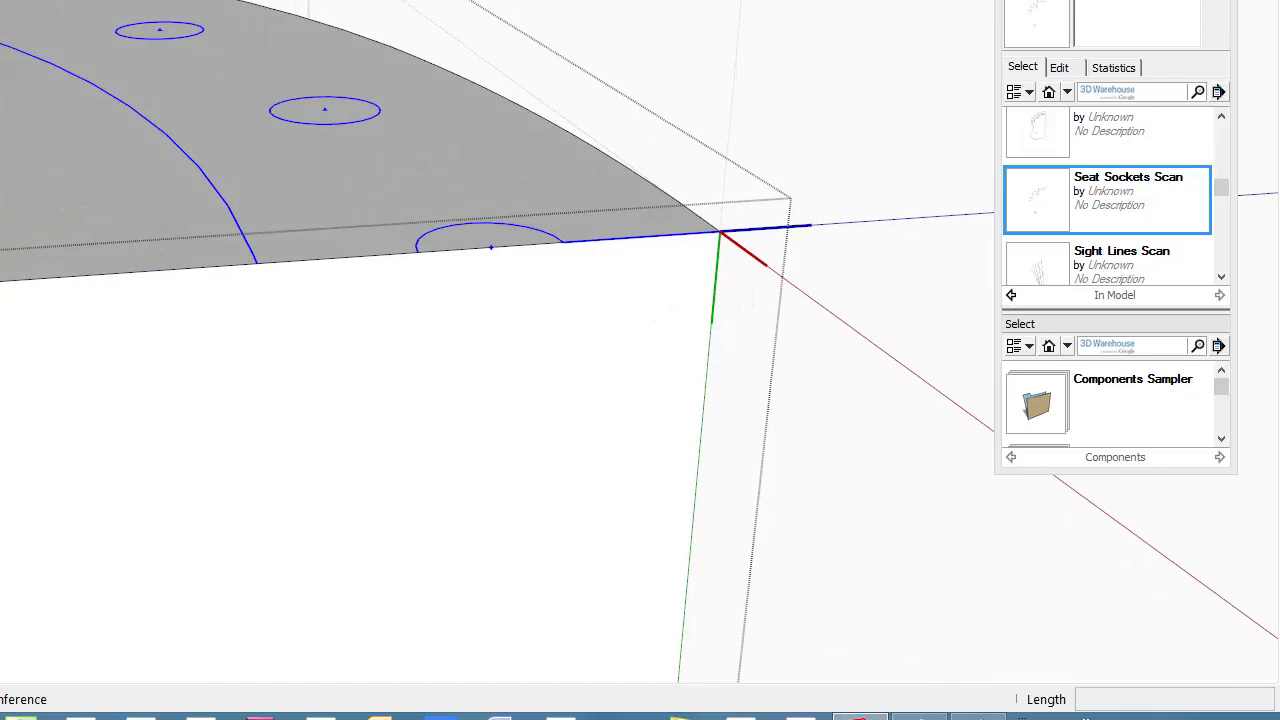
pyautogui.press('c')
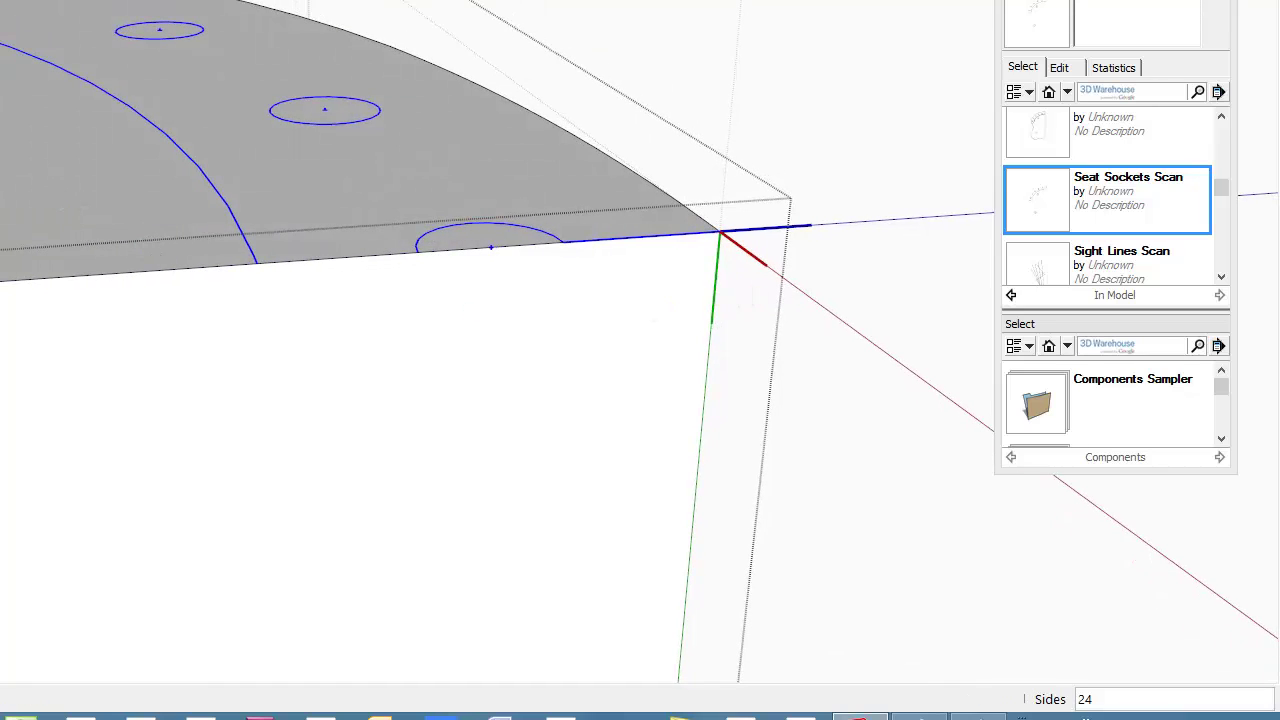
# - Draw a 1/16" radius circle where the socket arc meets the seat edge, erasing its upper half
pyautogui.click(257, 262)
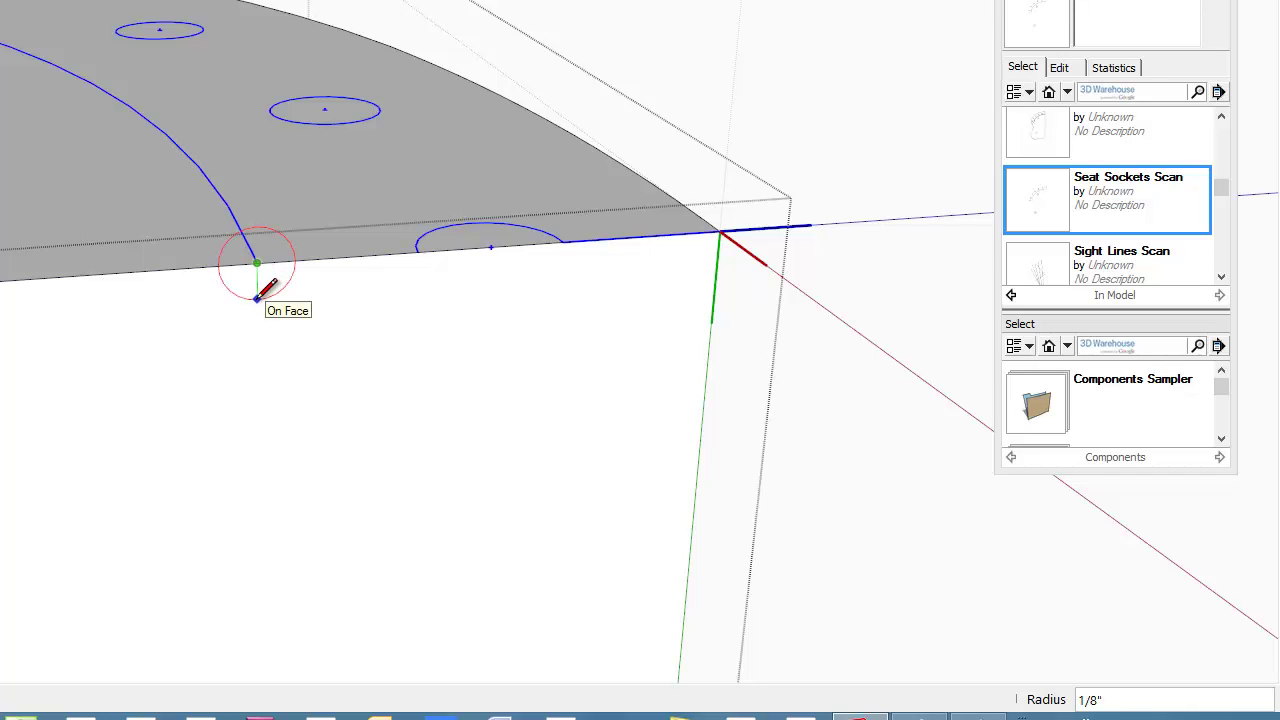
pyautogui.click(262, 284)
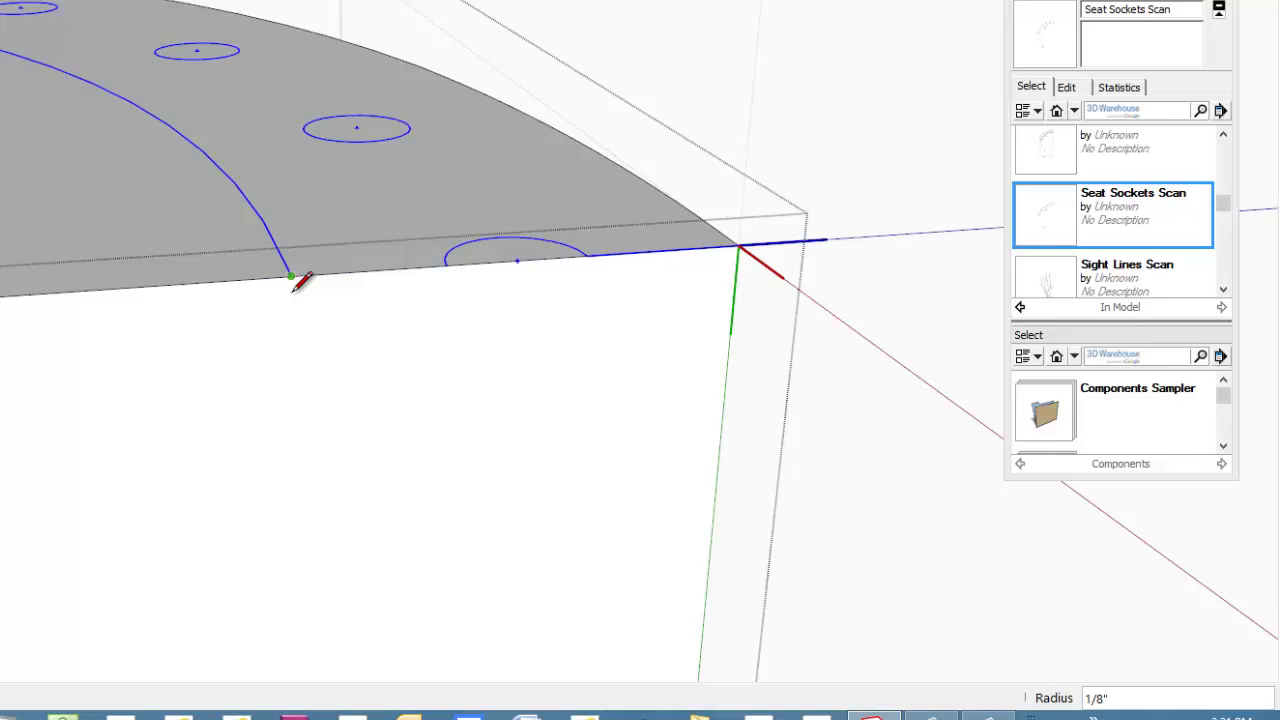
pyautogui.scroll(3, 300, 283)
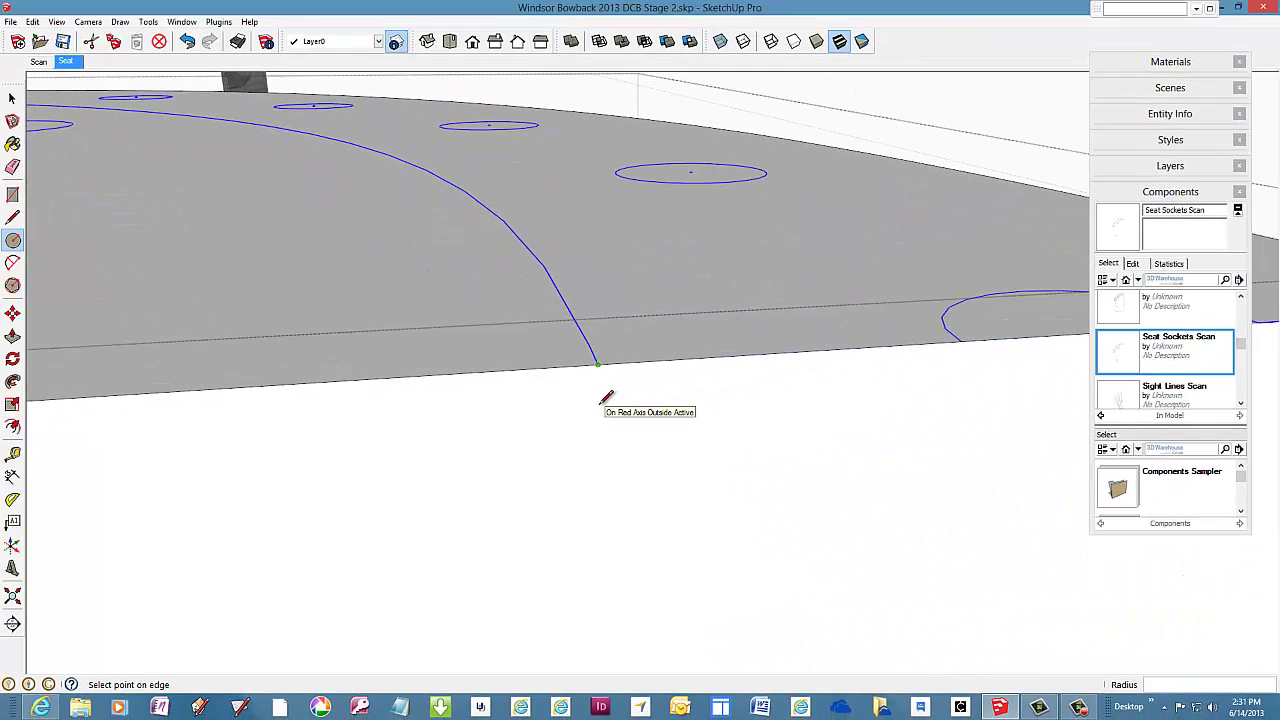
pyautogui.click(598, 367)
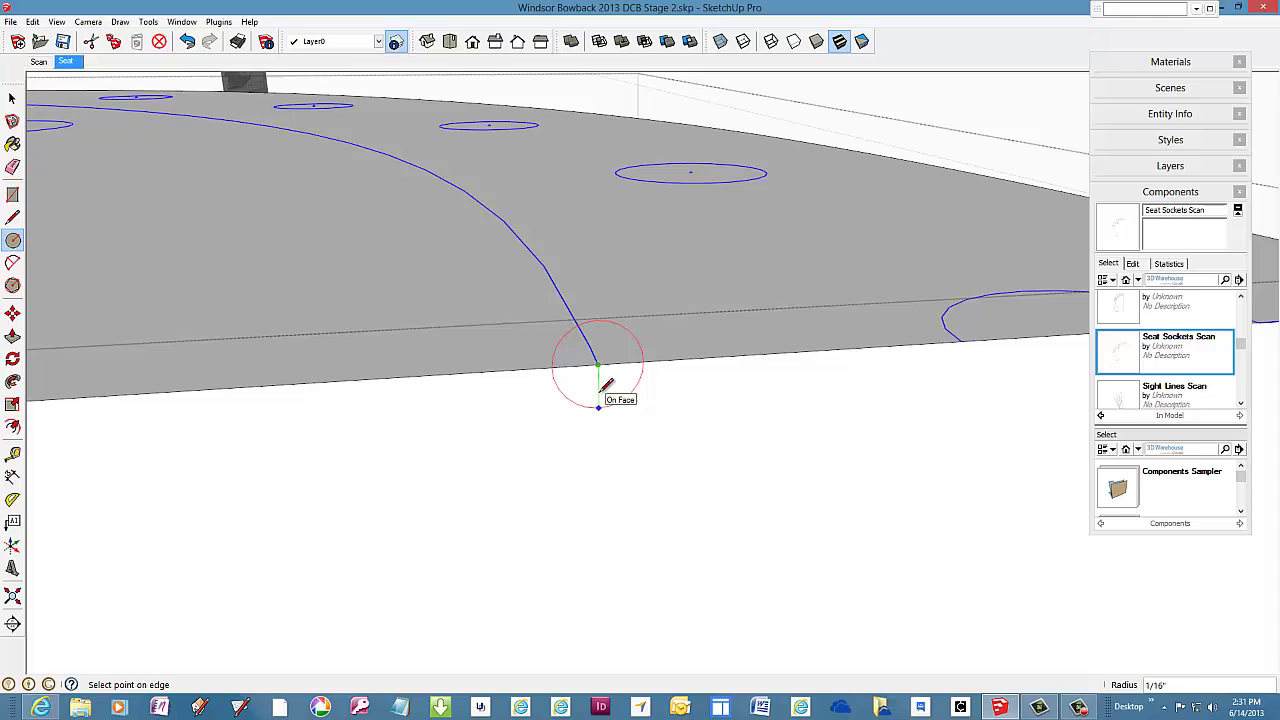
pyautogui.click(603, 390)
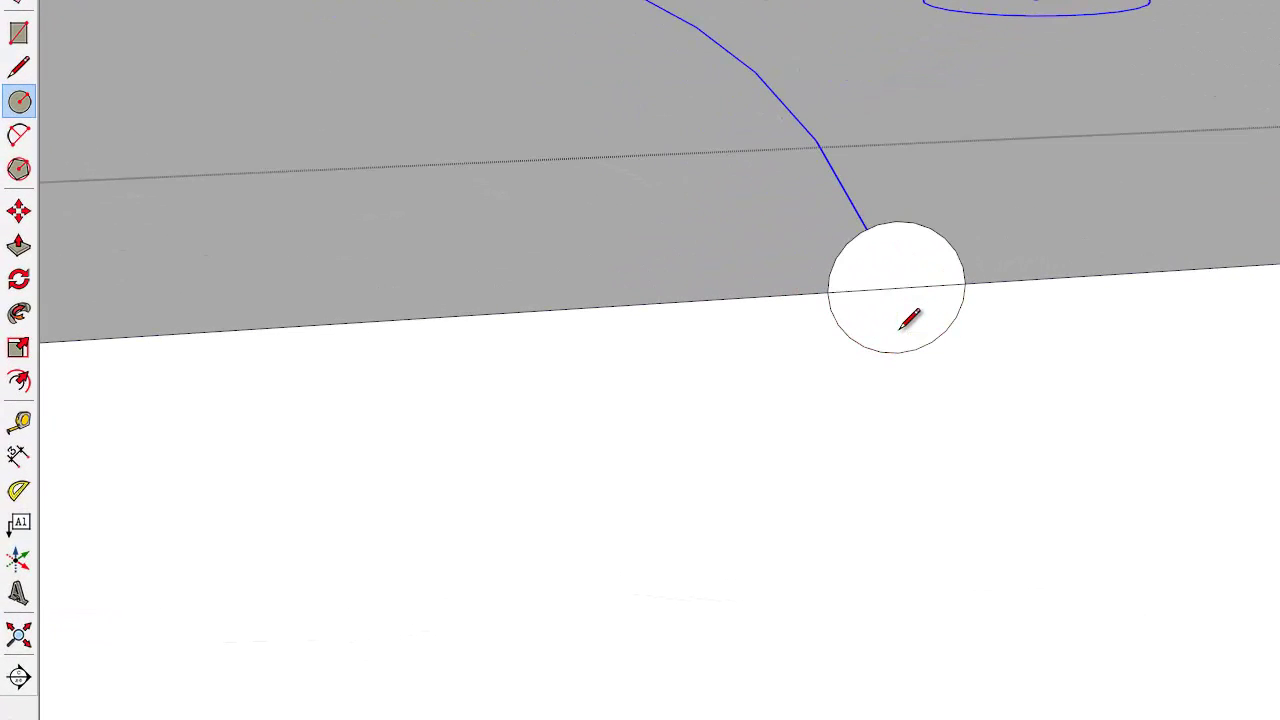
pyautogui.scroll(-3, 880, 305)
pyautogui.click(22, 5)
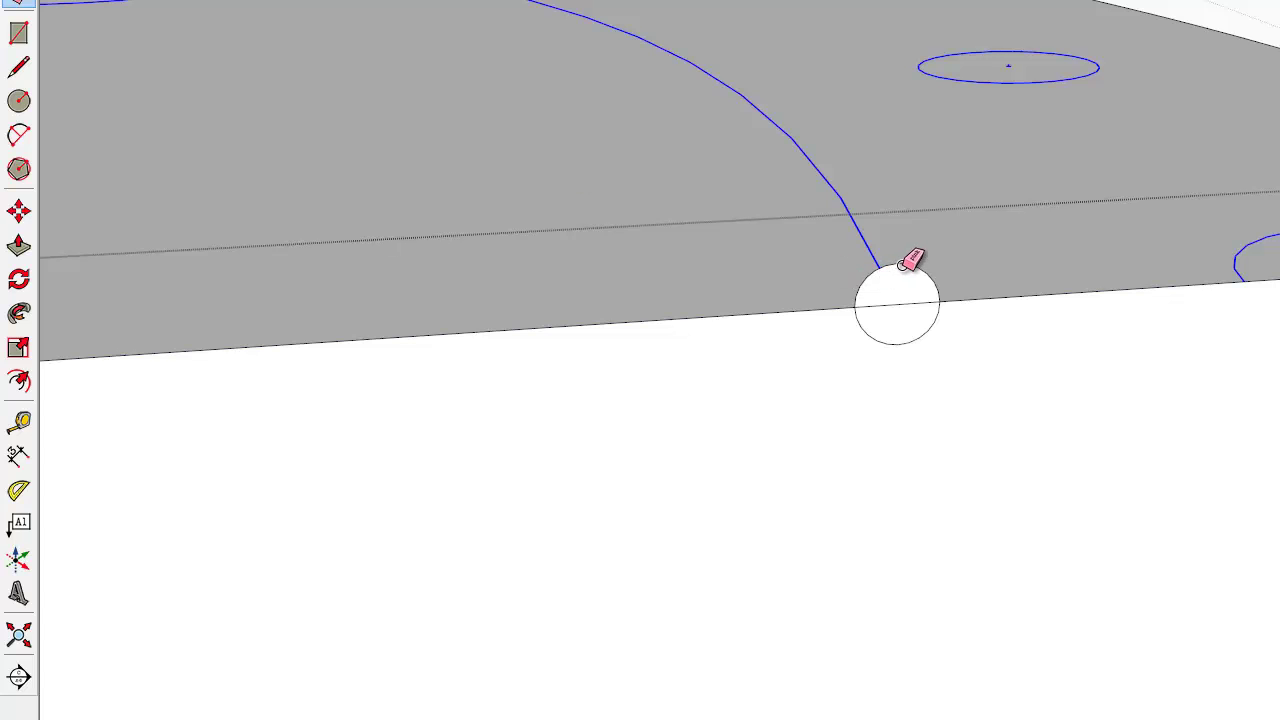
pyautogui.click(902, 264)
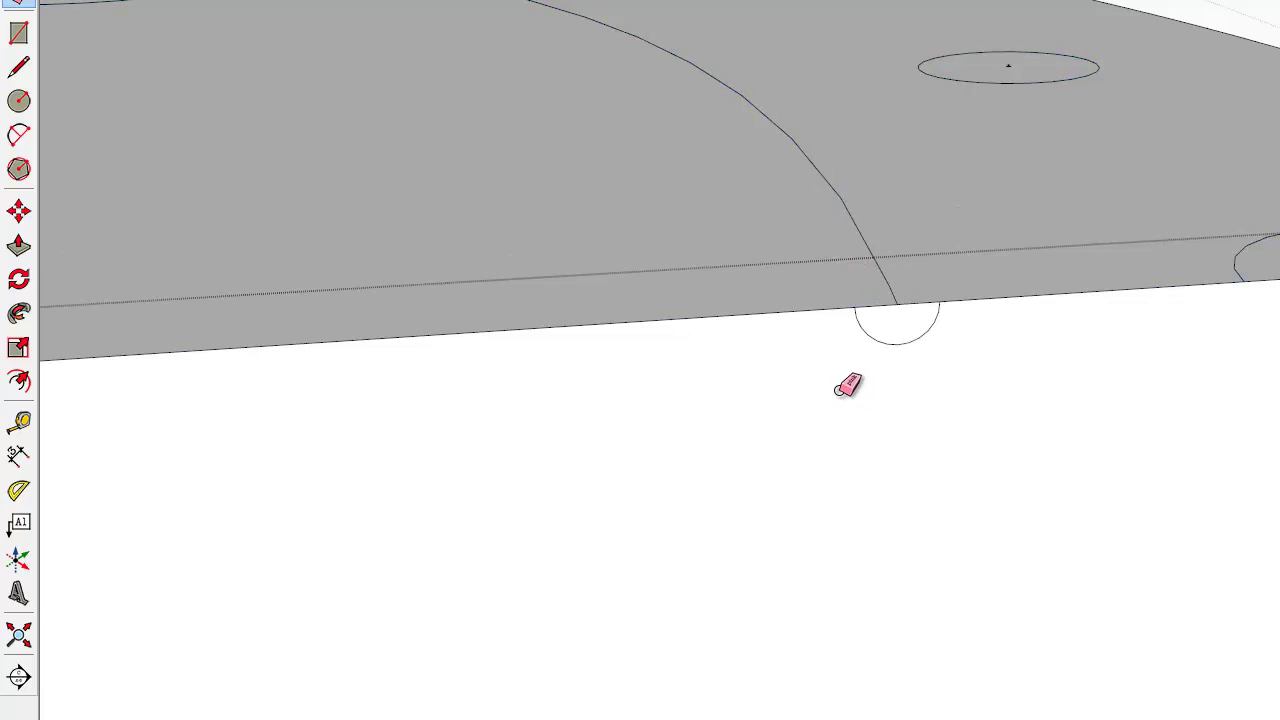
# - Orbit and zoom in on where the socket arc meets the seat edge
pyautogui.moveTo(868, 322)
pyautogui.mouseDown(button='middle')
pyautogui.moveTo(866, 337)
pyautogui.moveTo(957, 366)
pyautogui.moveTo(1143, 372)
pyautogui.mouseUp(button='middle')
pyautogui.scroll(-10, 1143, 372)
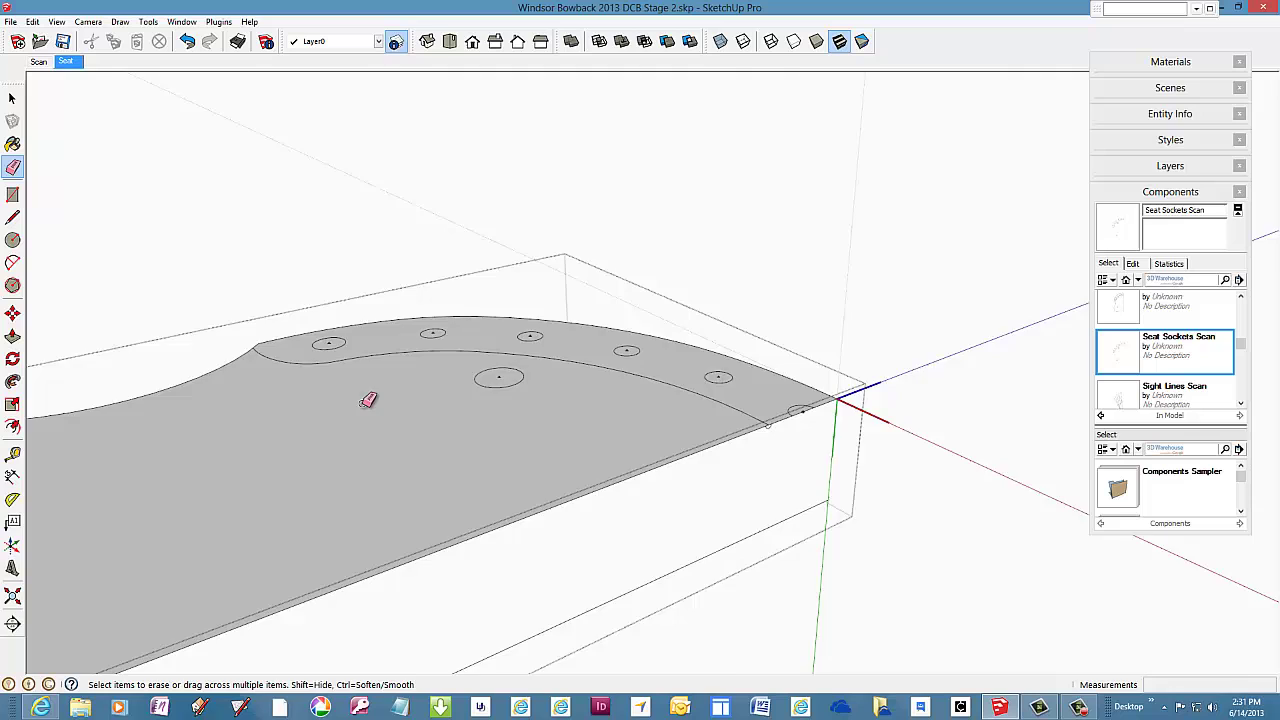
pyautogui.scroll(-2, 368, 400)
pyautogui.moveTo(275, 401)
pyautogui.mouseDown(button='middle')
pyautogui.moveTo(514, 460)
pyautogui.moveTo(557, 457)
pyautogui.moveTo(529, 430)
pyautogui.mouseUp(button='middle')
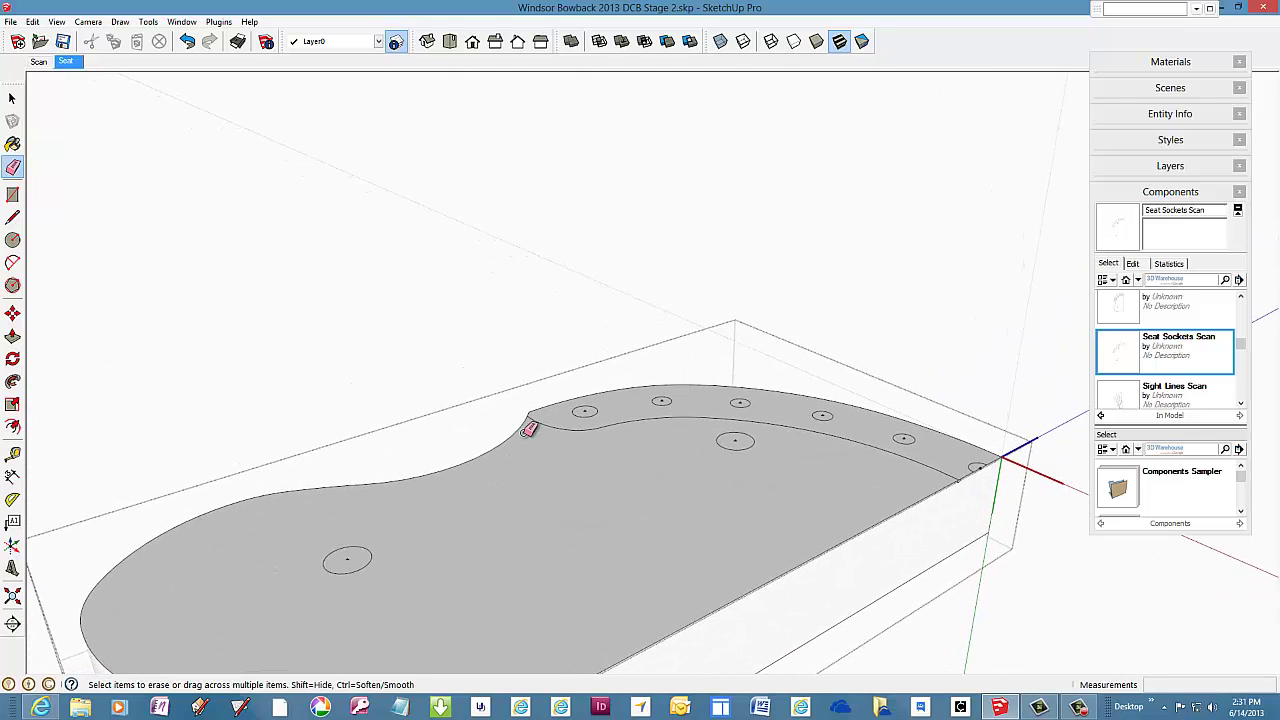
pyautogui.scroll(8, 531, 418)
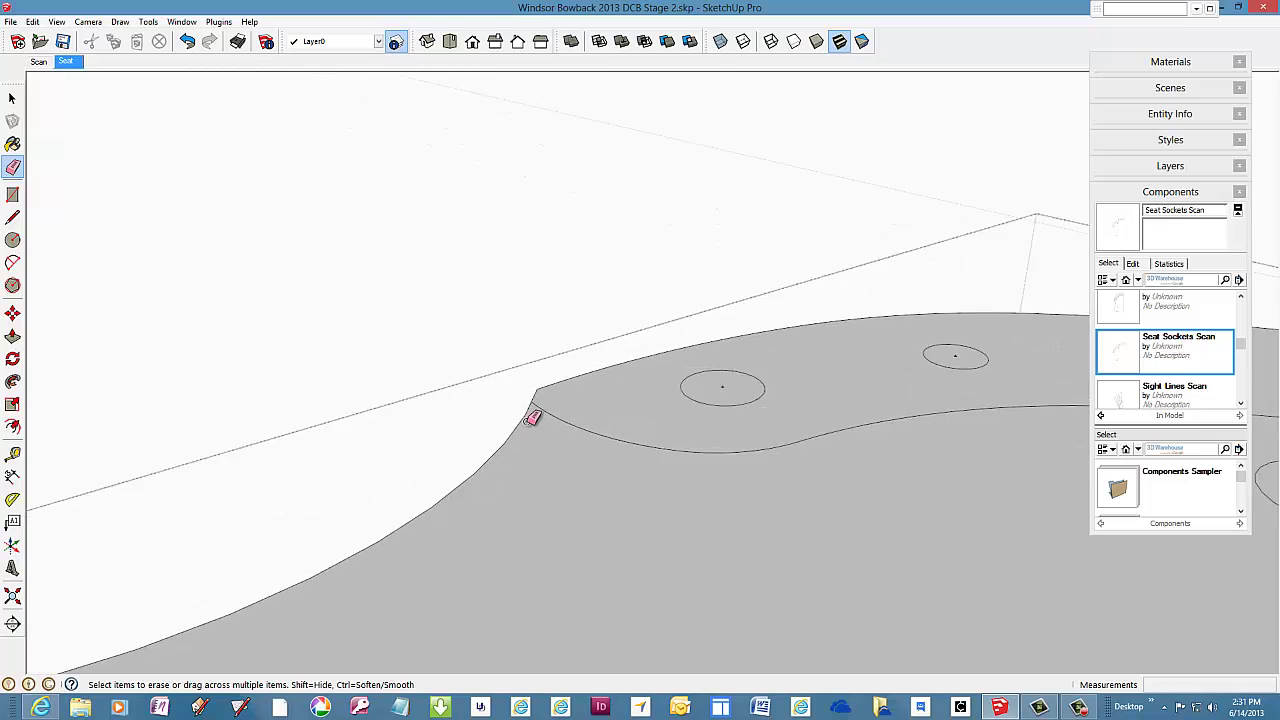
pyautogui.scroll(4, 531, 418)
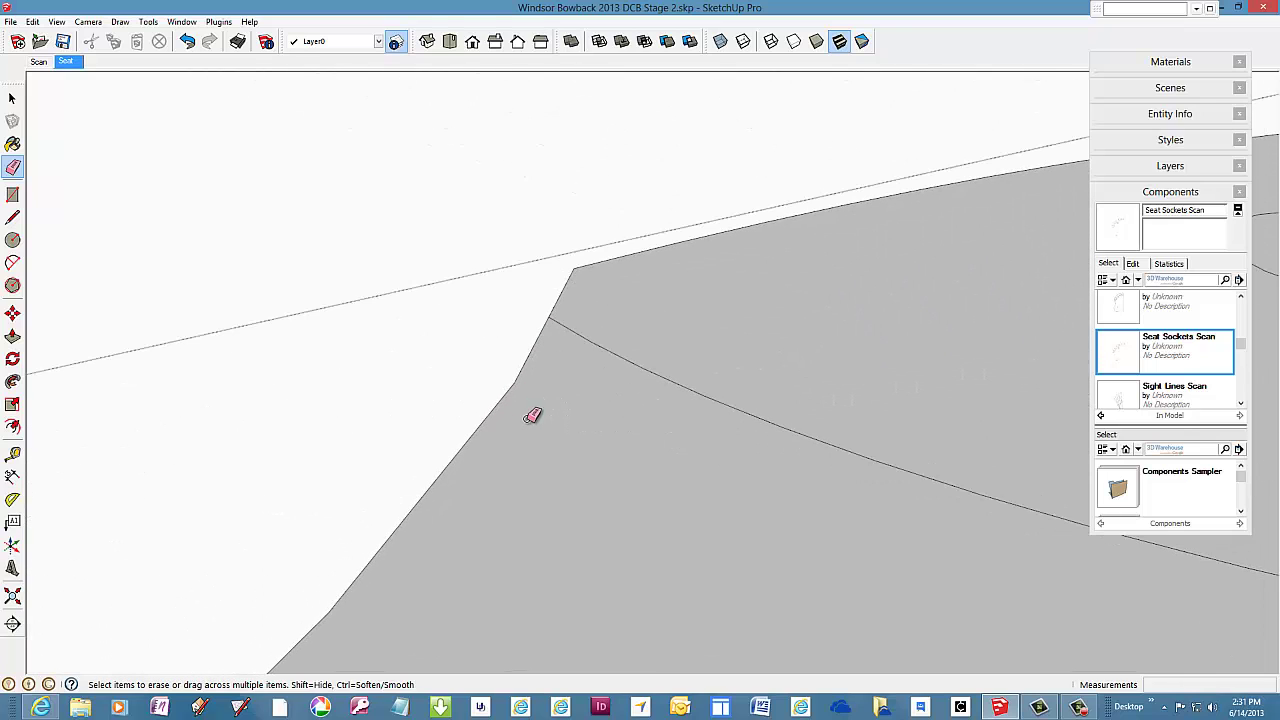
pyautogui.moveTo(531, 417)
pyautogui.mouseDown(button='middle')
pyautogui.moveTo(507, 426)
pyautogui.moveTo(491, 466)
pyautogui.mouseUp(button='middle')
pyautogui.scroll(-3, 491, 466)
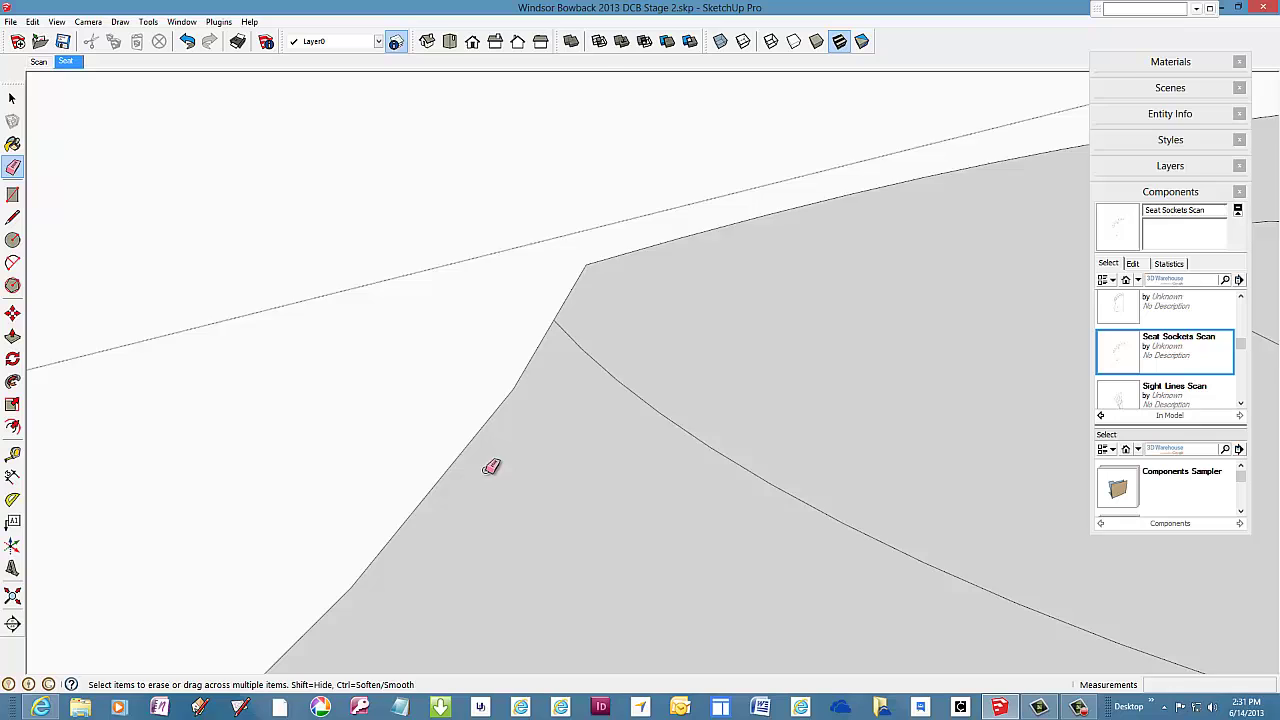
# - Draw a short line from the arc's end on the seat edge out to the sight line
pyautogui.click(12, 217)
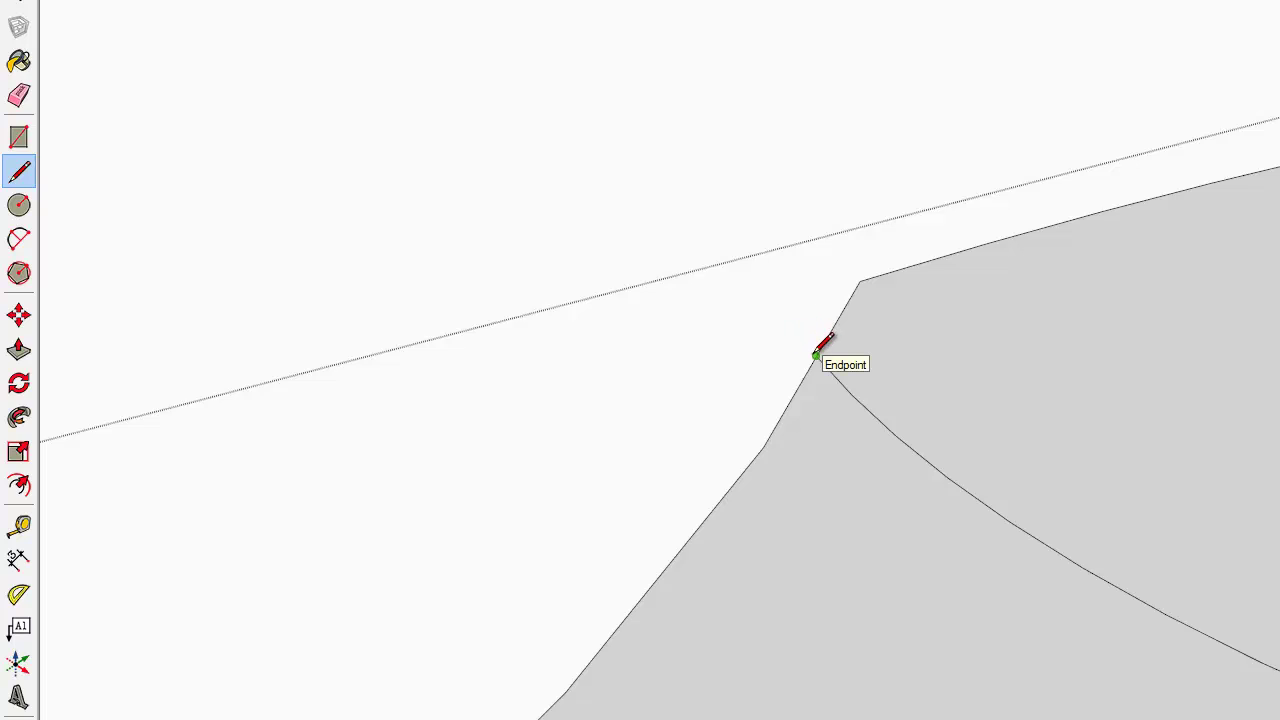
pyautogui.click(816, 355)
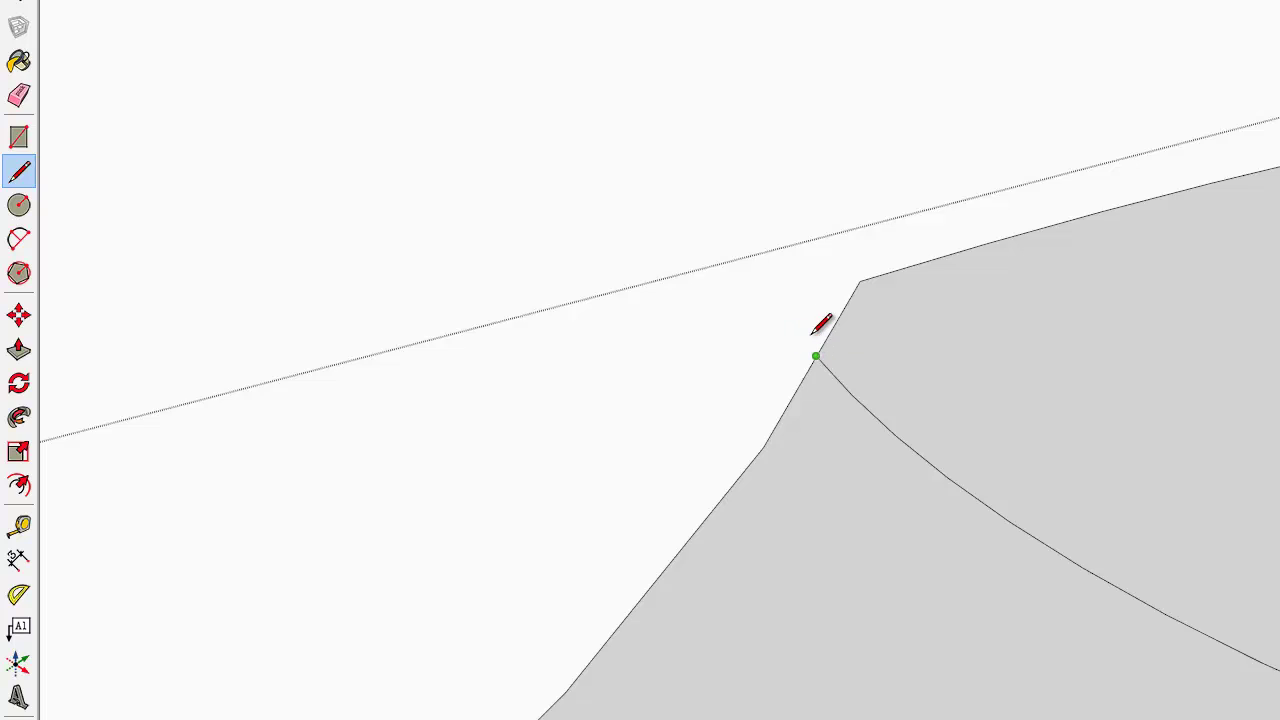
pyautogui.click(743, 277)
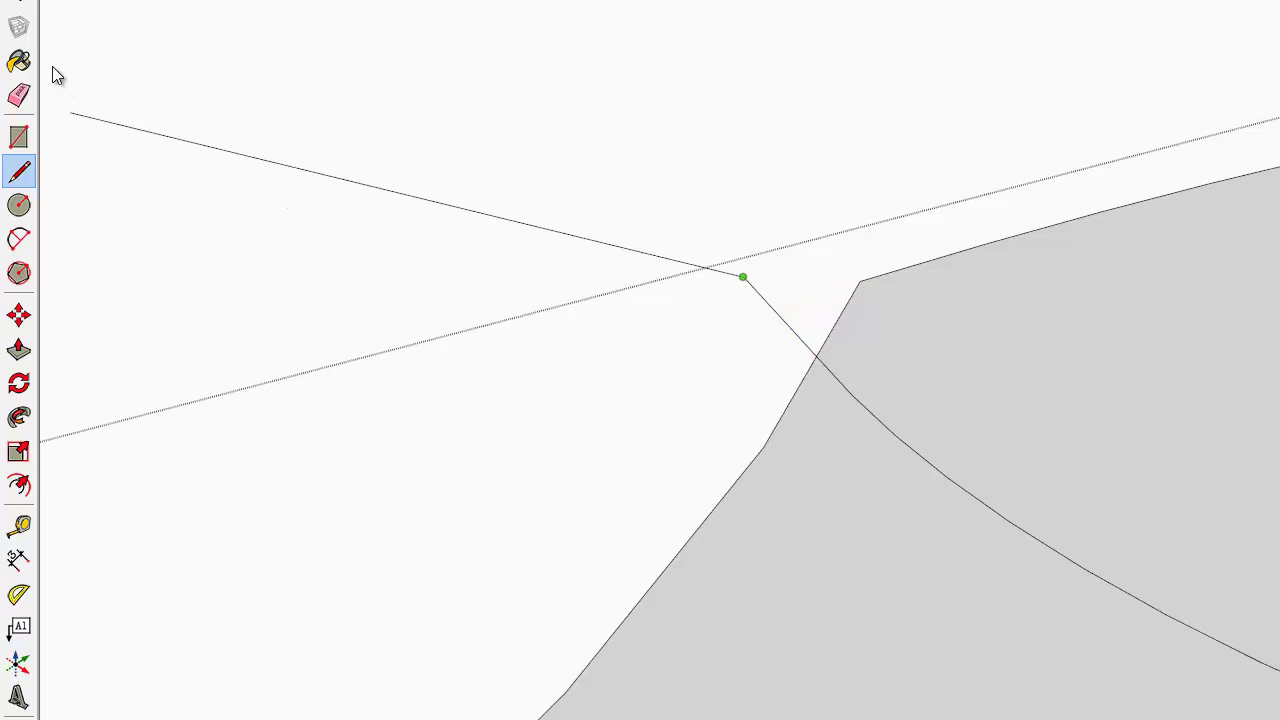
pyautogui.click(18, 6)
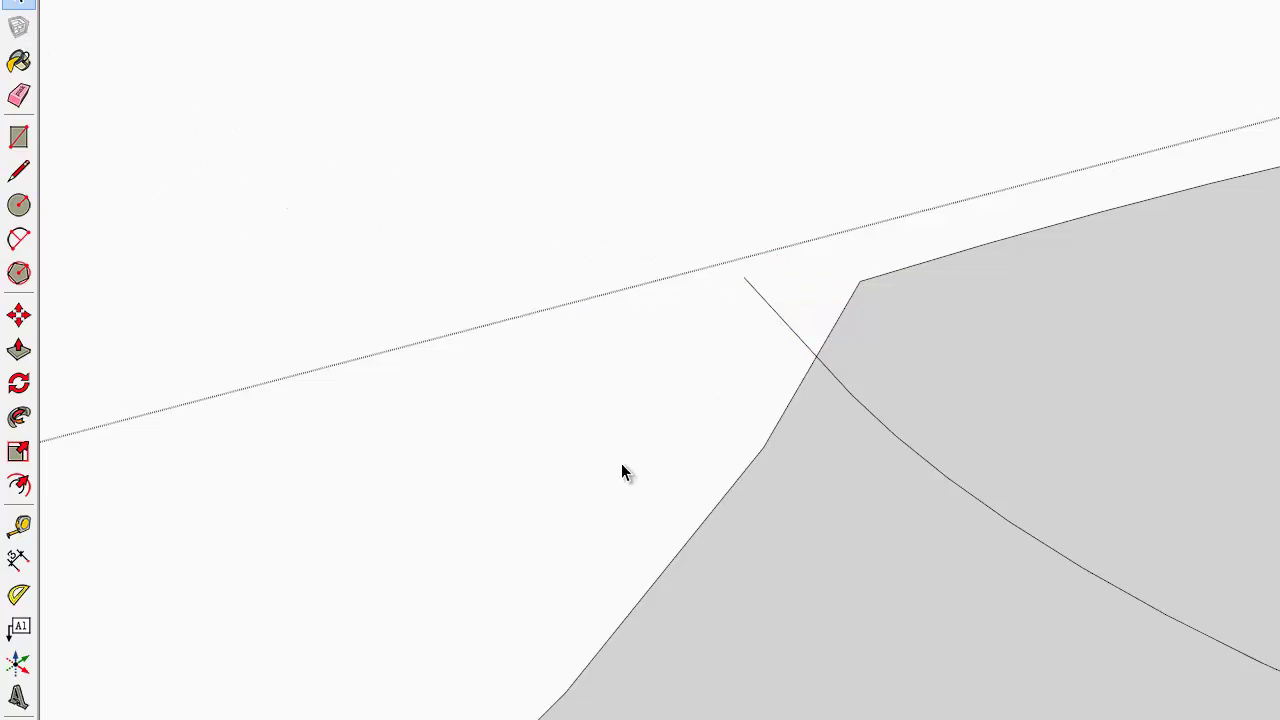
pyautogui.scroll(-5, 621, 472)
pyautogui.moveTo(686, 490); pyautogui.dragTo(751, 491, button='middle')
# - Close the seat component from its context menu
pyautogui.scroll(-3, 565, 376)
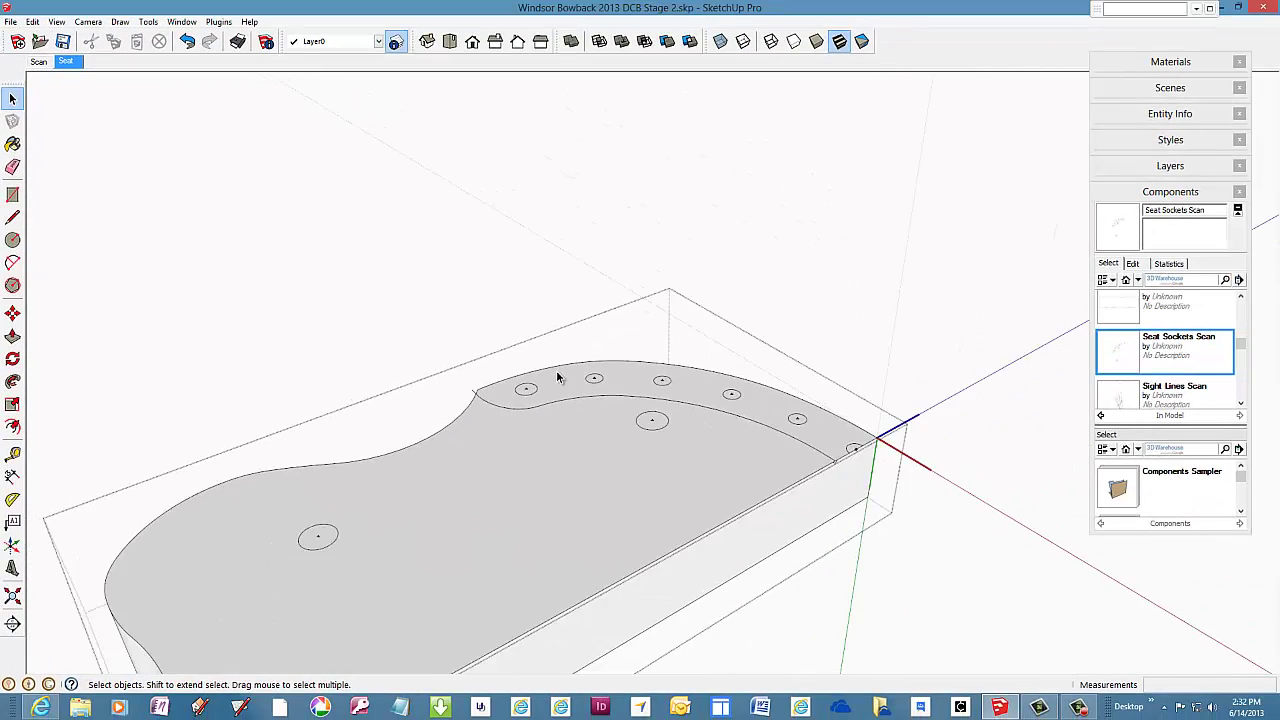
pyautogui.scroll(-2, 558, 376)
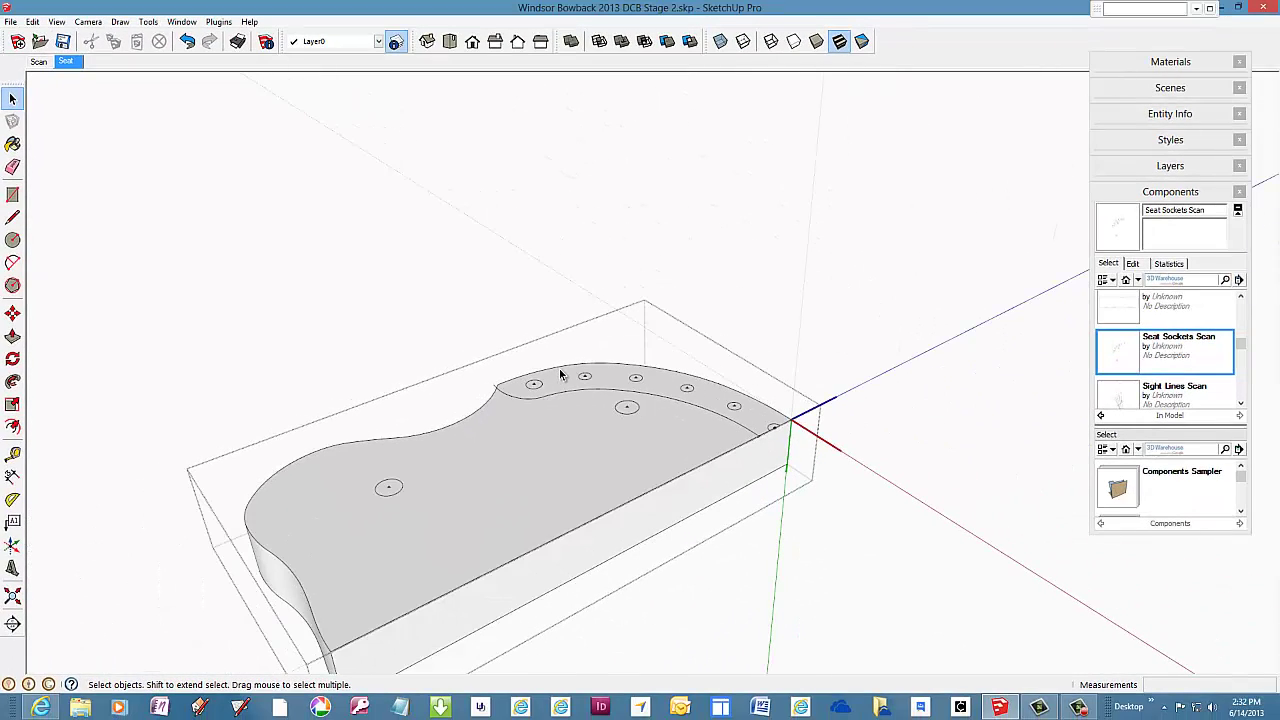
pyautogui.rightClick(488, 316)
pyautogui.click(516, 297)
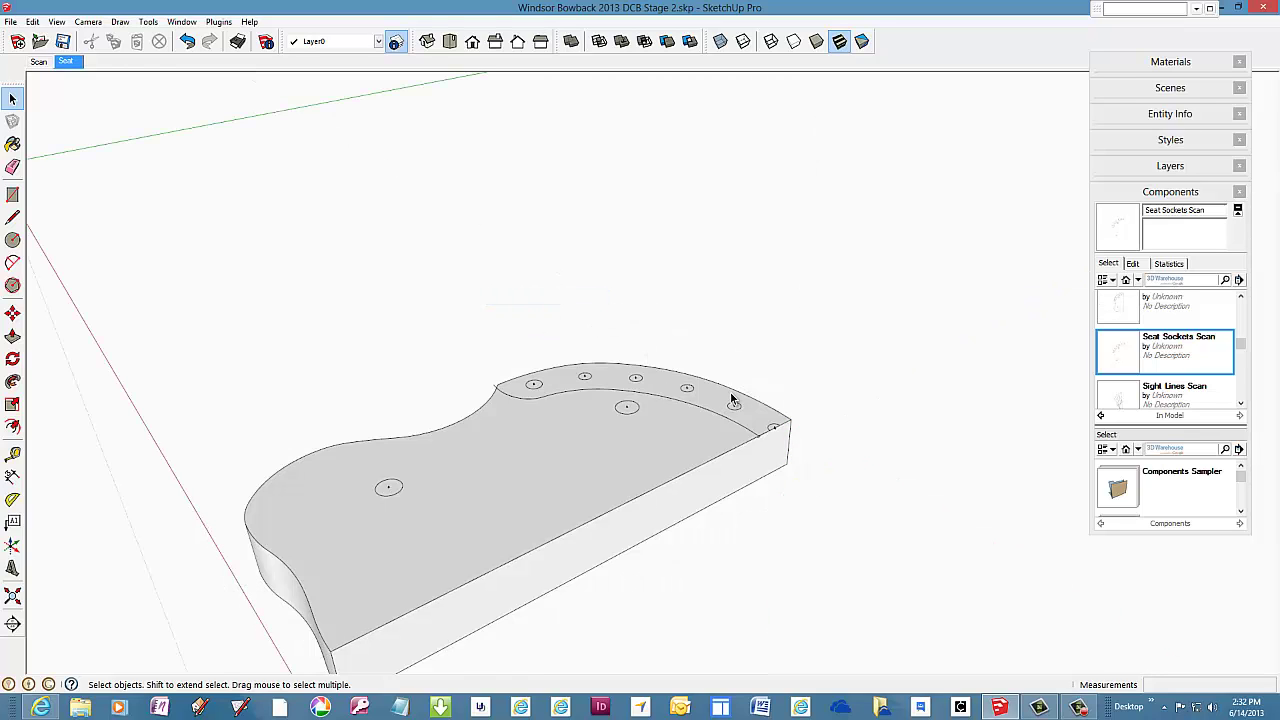
pyautogui.scroll(-4, 735, 395)
pyautogui.scroll(2, 498, 547)
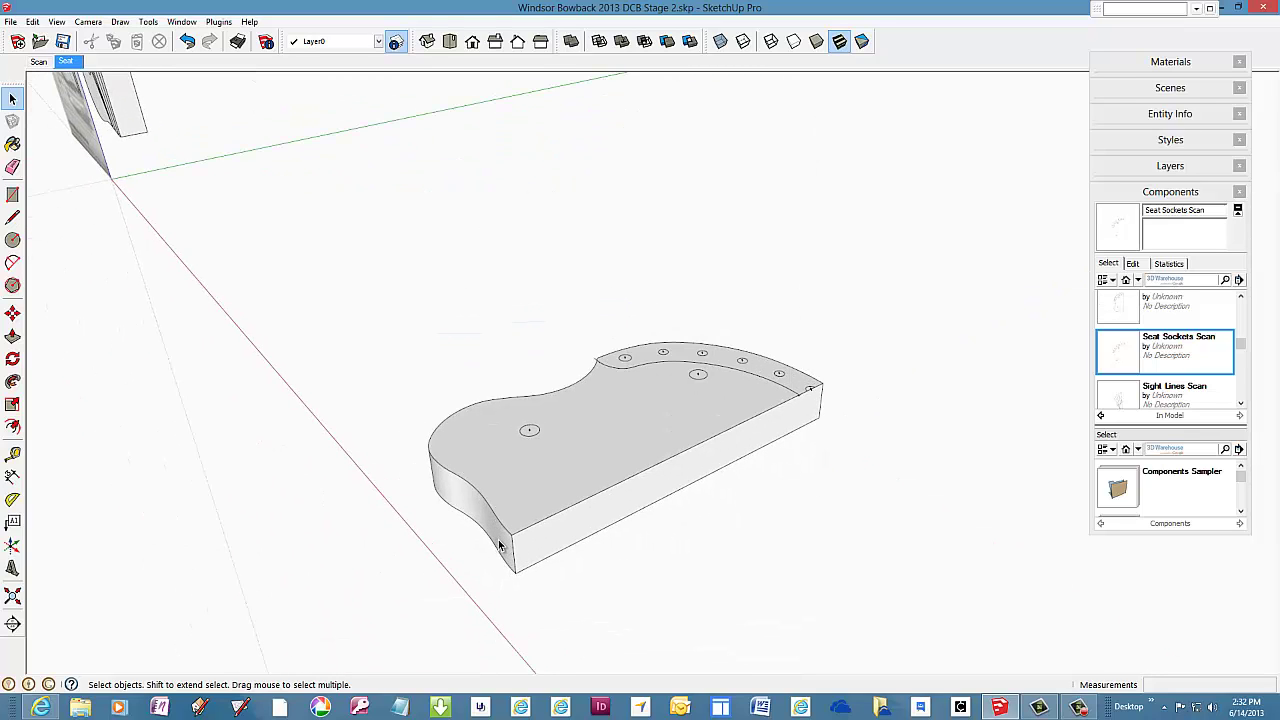
pyautogui.scroll(3, 705, 432)
pyautogui.scroll(1, 705, 432)
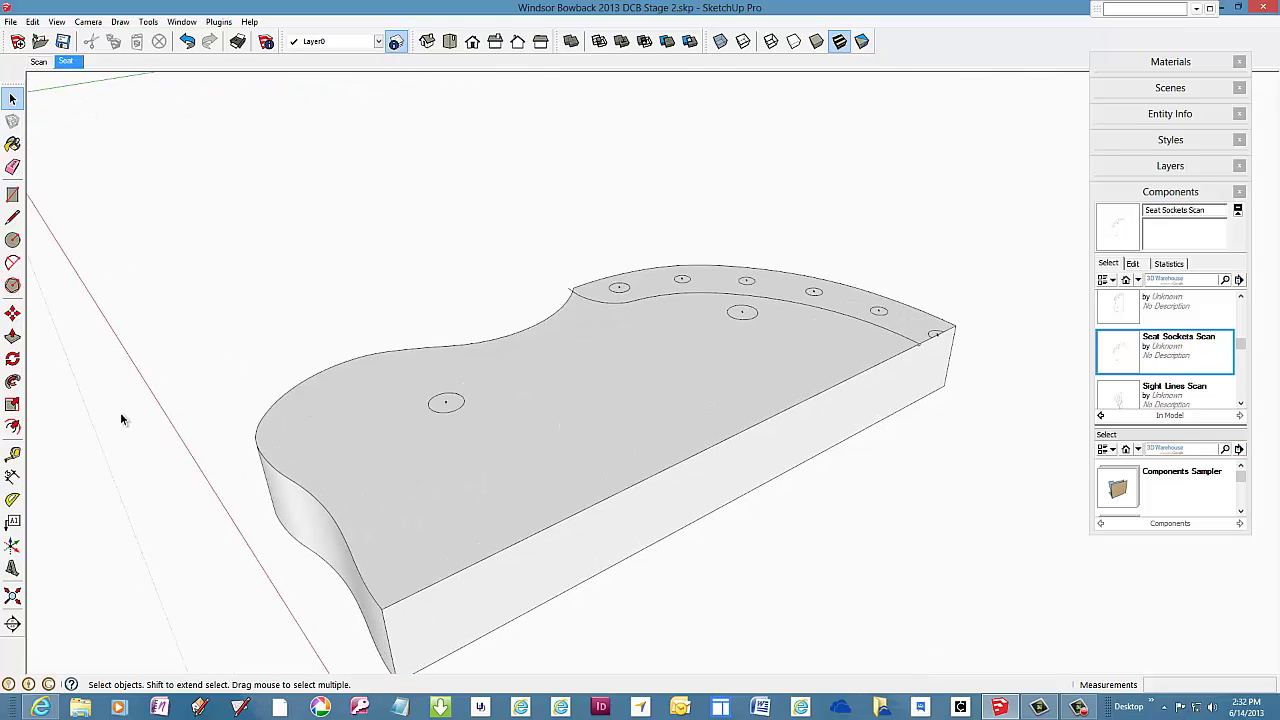
# - Select the seat blank and scale it up uniformly by a factor of 10
pyautogui.click(277, 440)
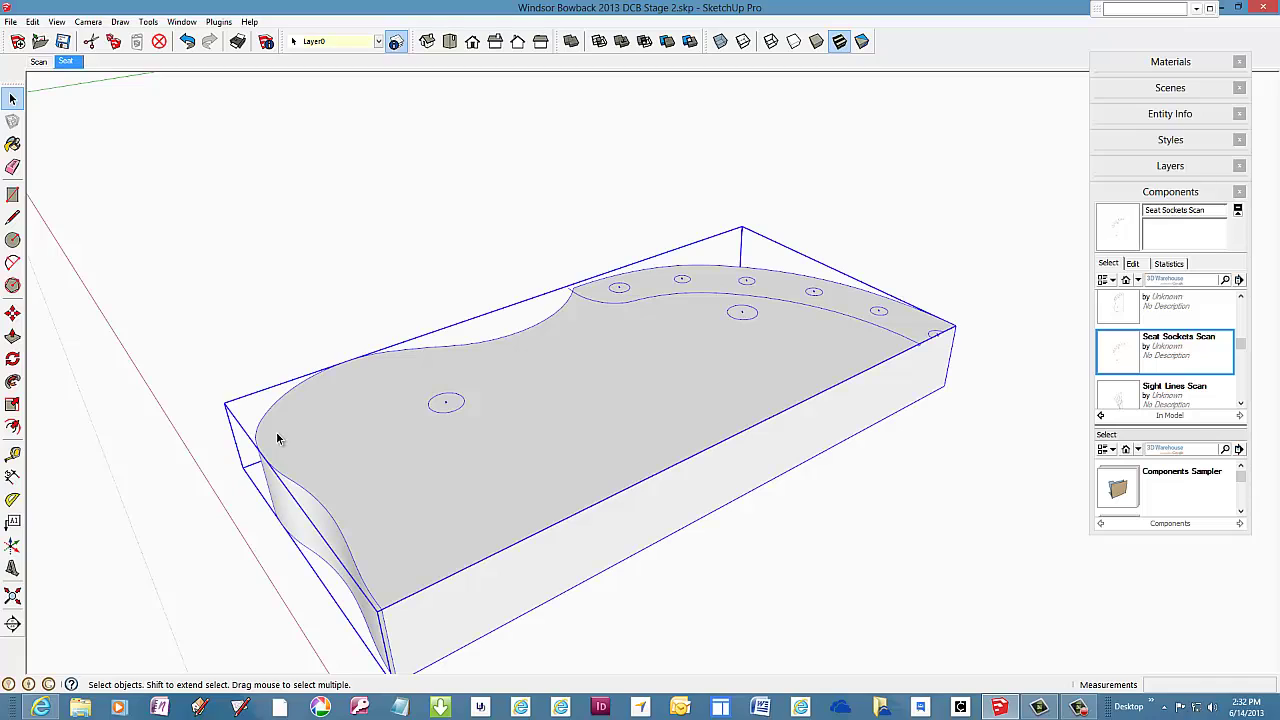
pyautogui.click(13, 405)
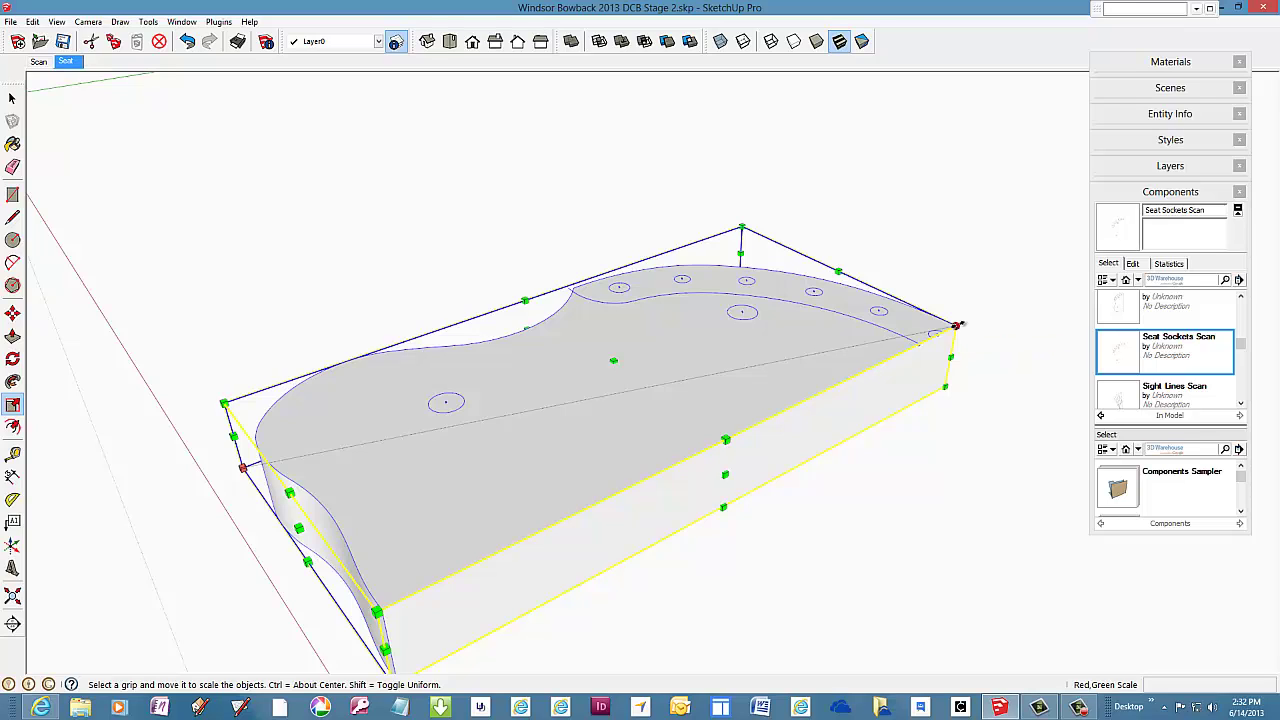
pyautogui.moveTo(957, 325); pyautogui.dragTo(1021, 296)
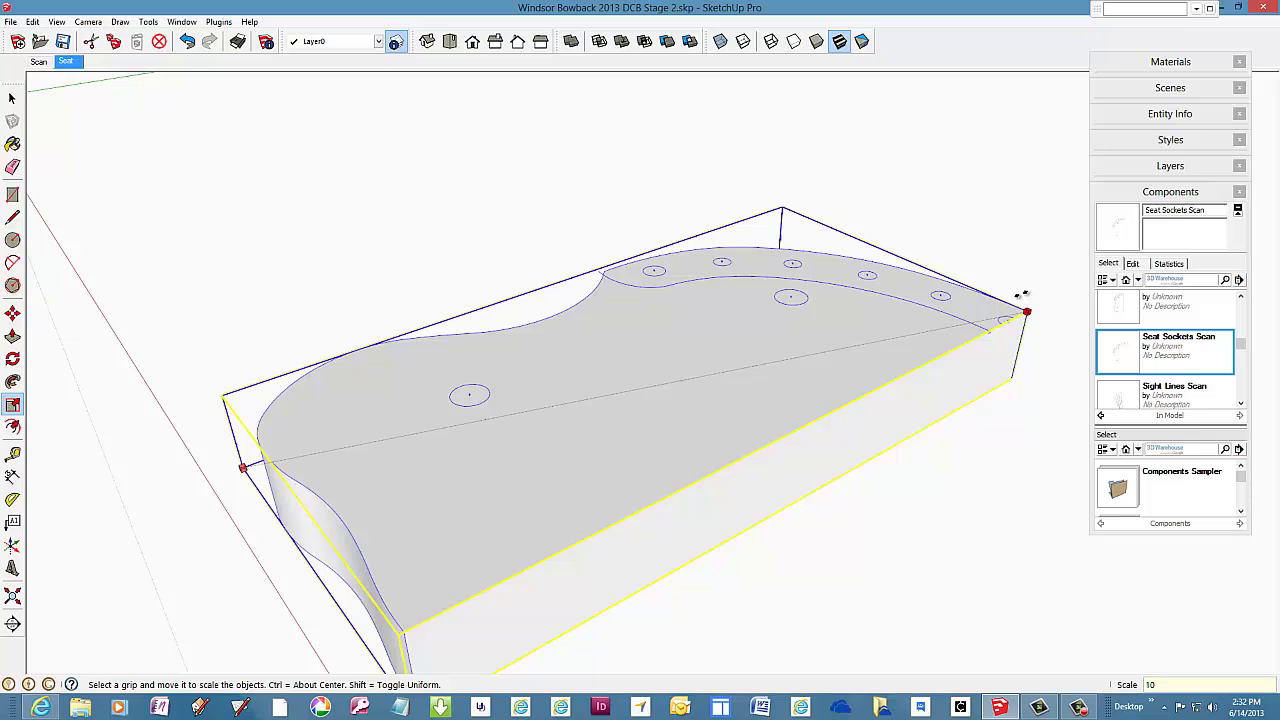
pyautogui.press('Return')
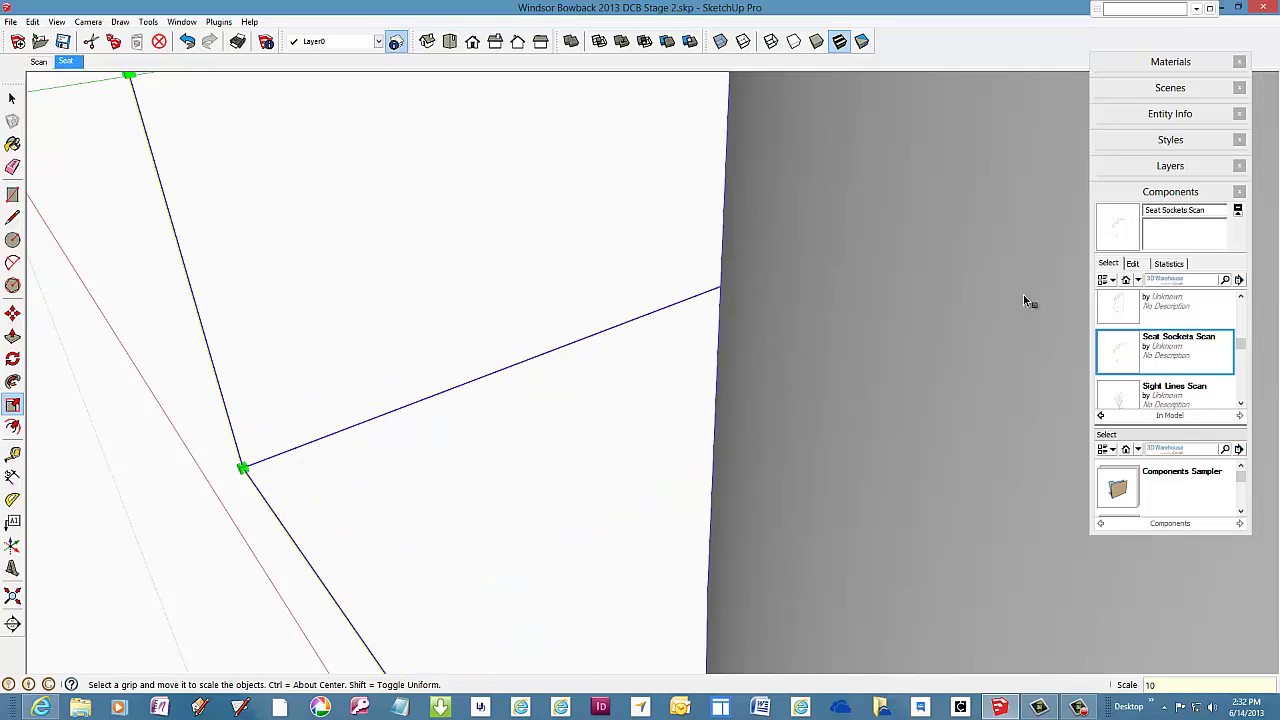
# - Collapse the Components tray
pyautogui.scroll(-10, 688, 391)
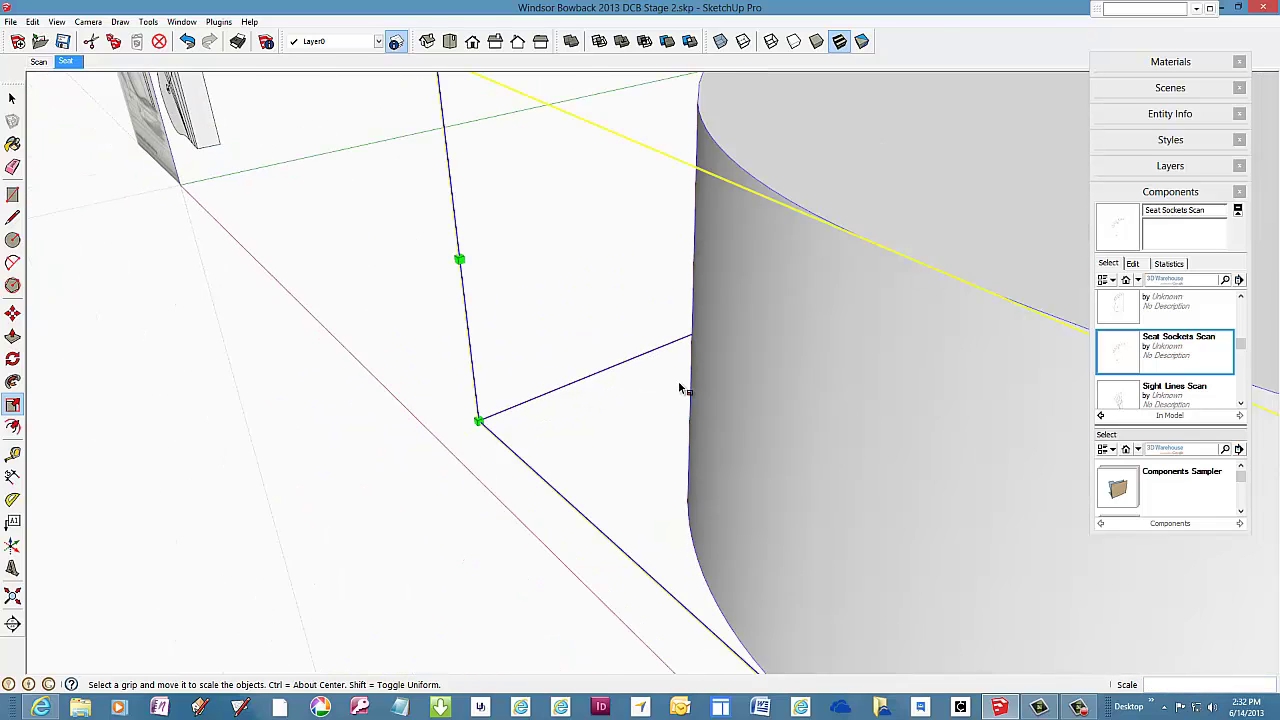
pyautogui.scroll(-6, 481, 380)
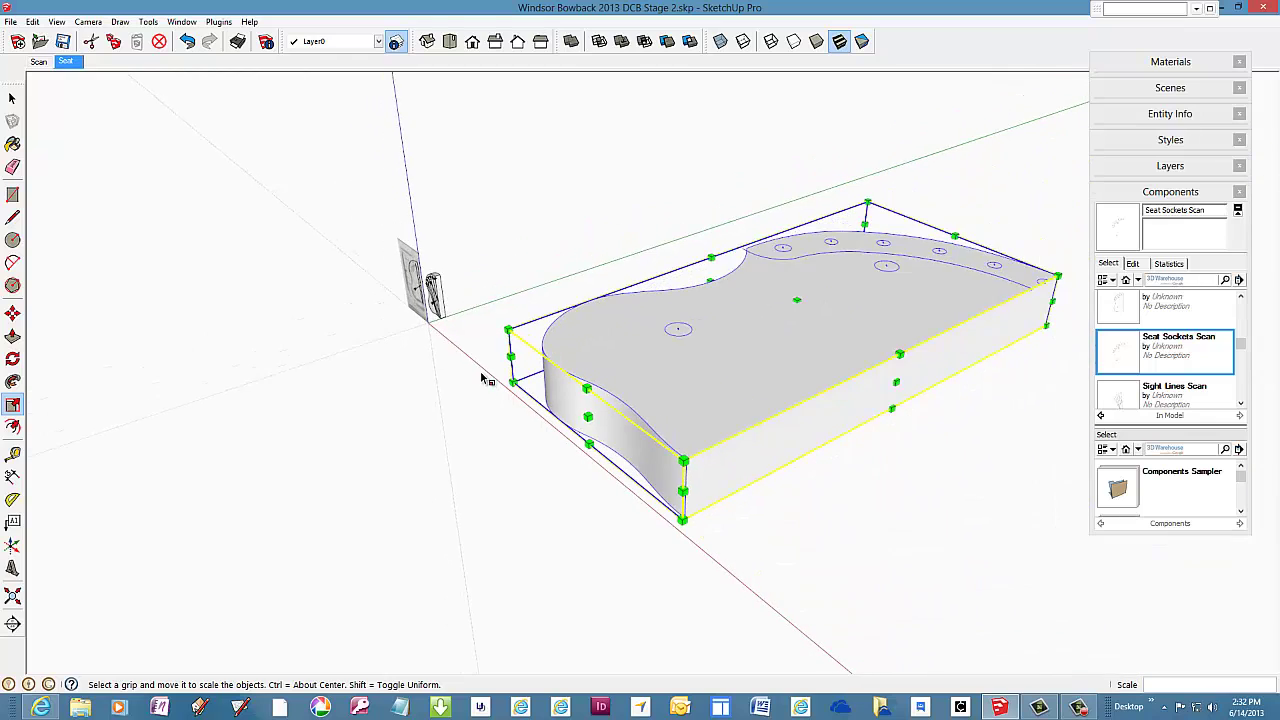
pyautogui.click(1110, 194)
pyautogui.moveTo(926, 302); pyautogui.dragTo(857, 318, button='middle')
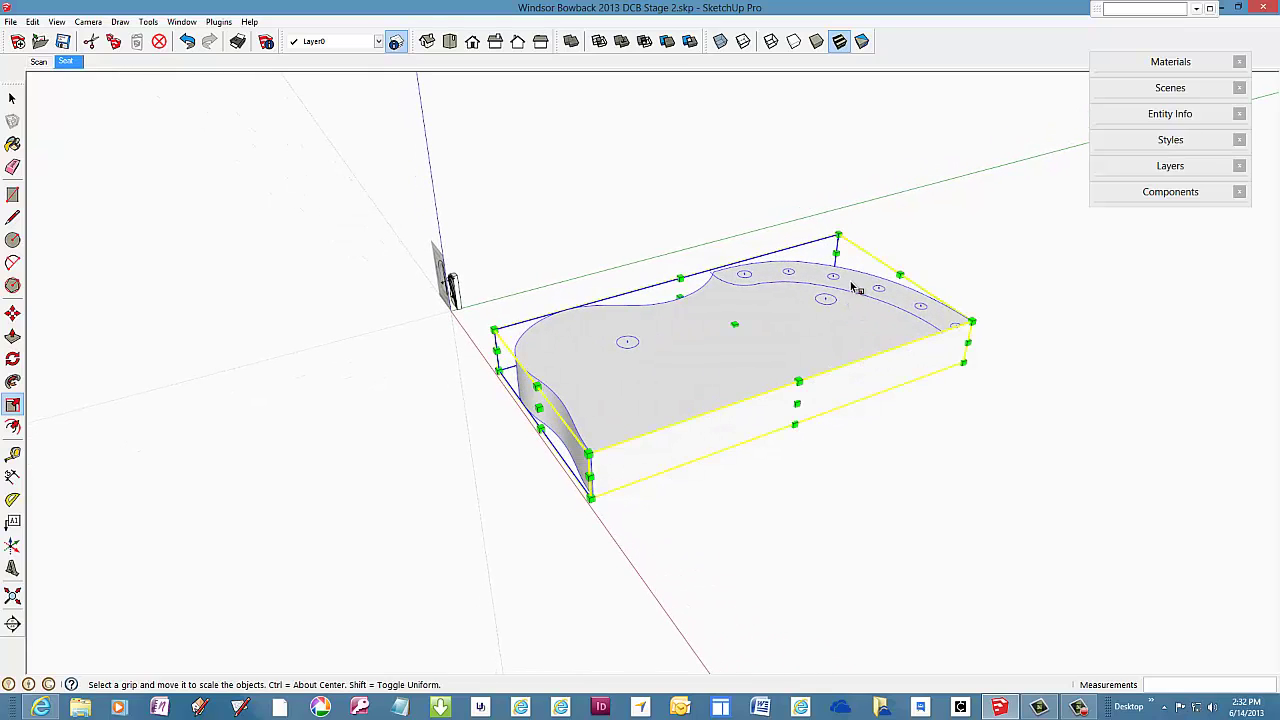
# - Open the enlarged seat component for editing
pyautogui.scroll(4, 850, 285)
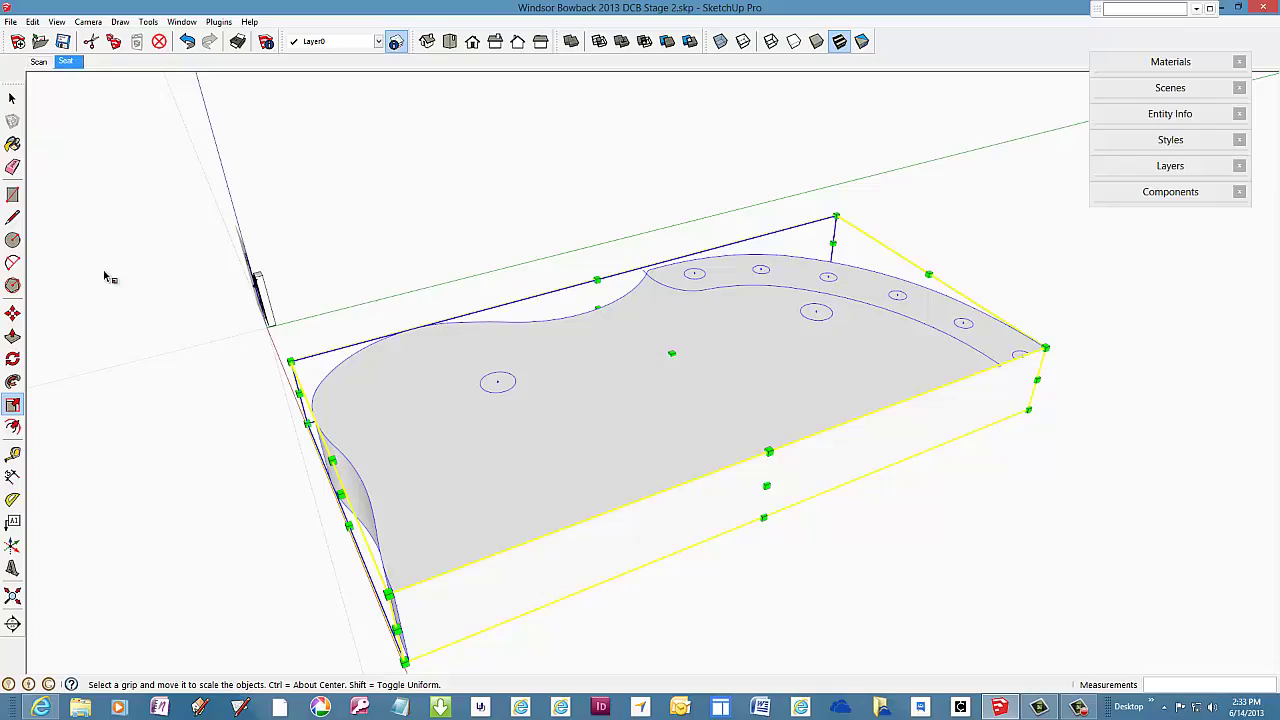
pyautogui.rightClick(385, 374)
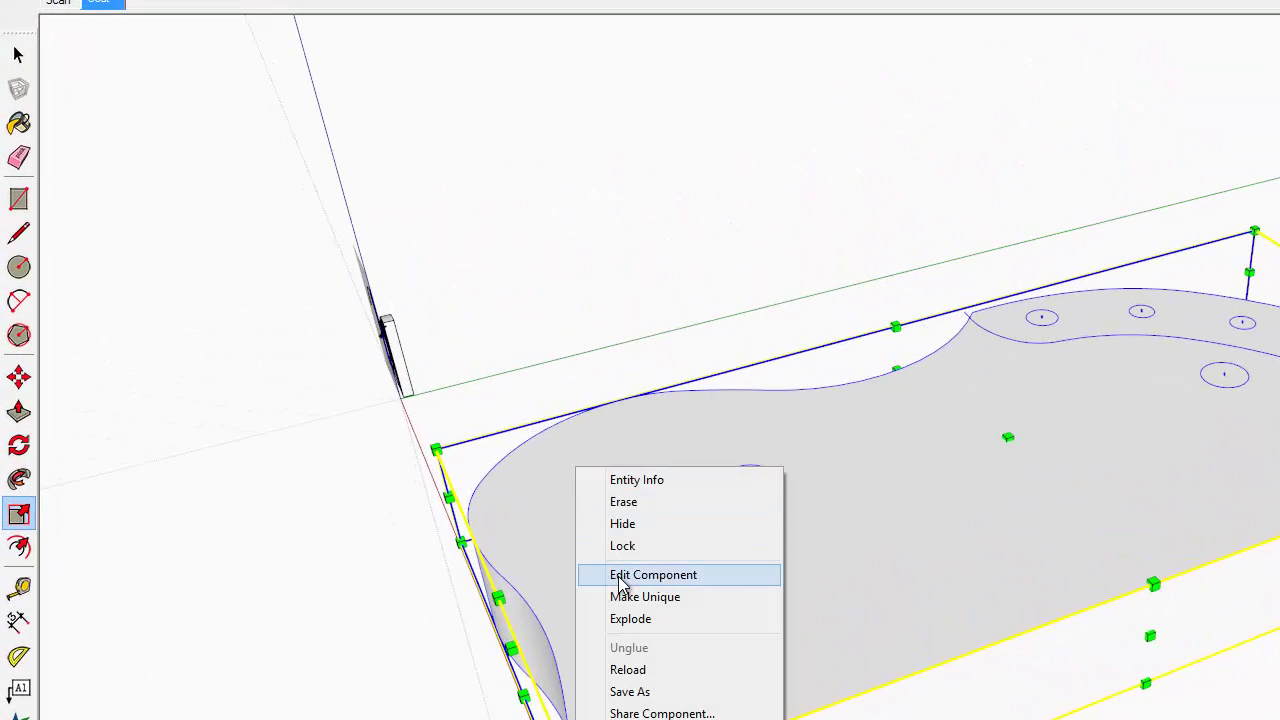
pyautogui.click(621, 575)
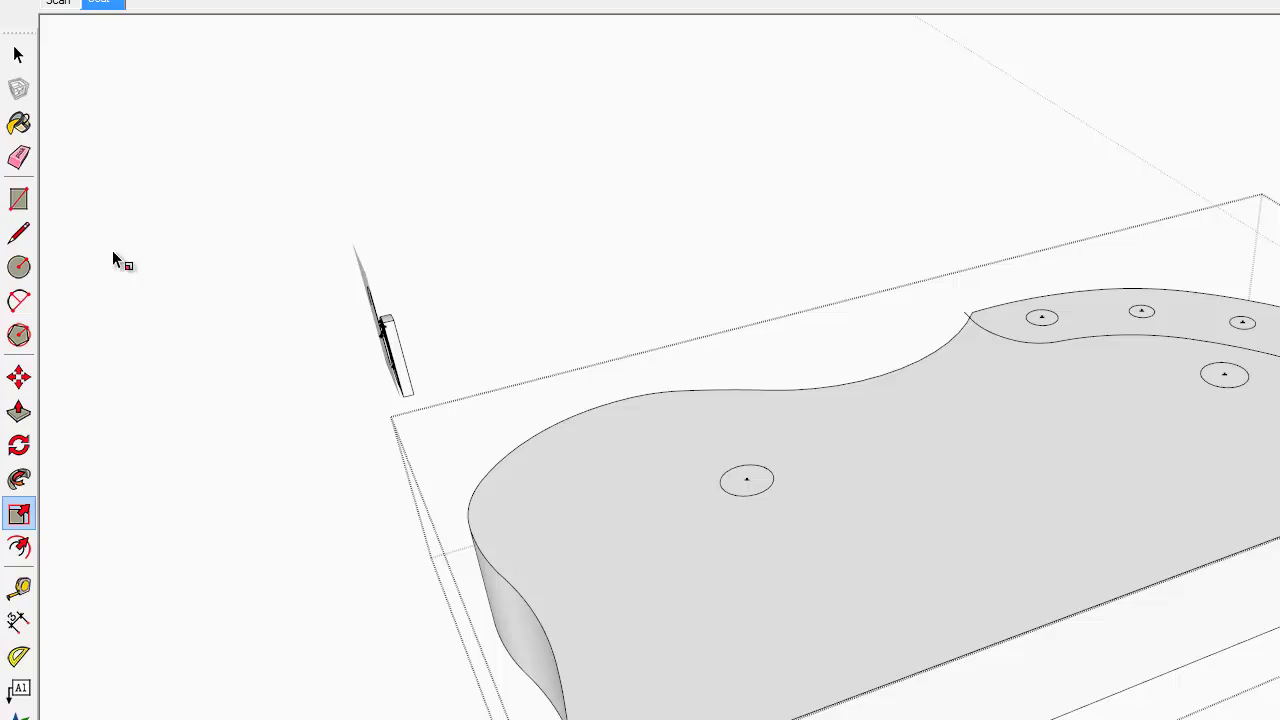
# - Select the arc's tip edge plus the long socket-arc curve as the path
pyautogui.click(18, 55)
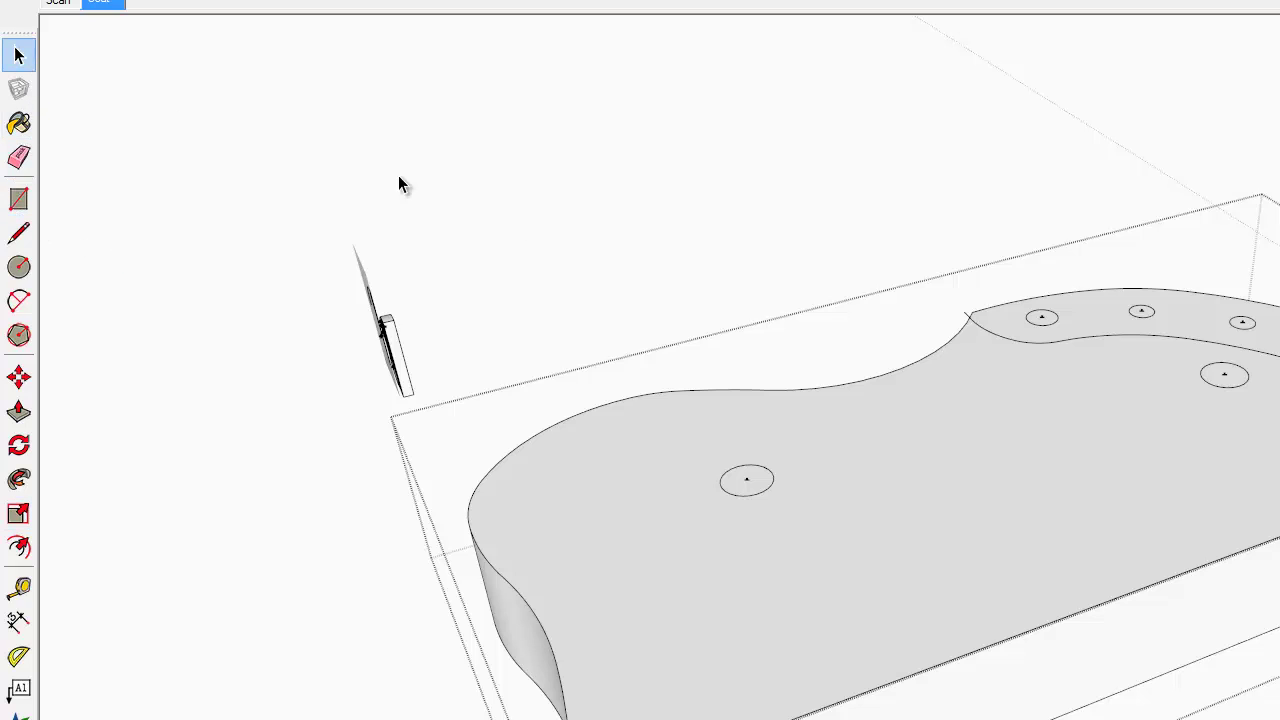
pyautogui.click(966, 320)
pyautogui.keyDown('shift'); pyautogui.click(978, 326); pyautogui.keyUp('shift')
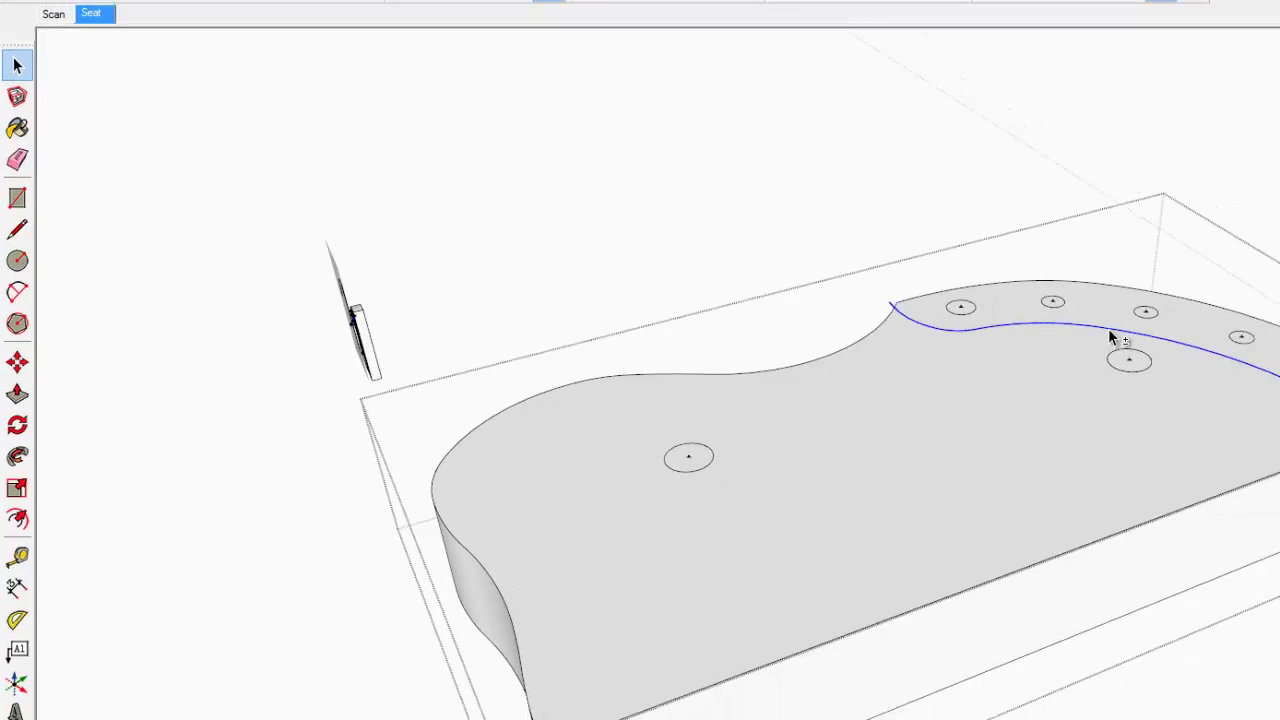
pyautogui.scroll(5, 940, 302)
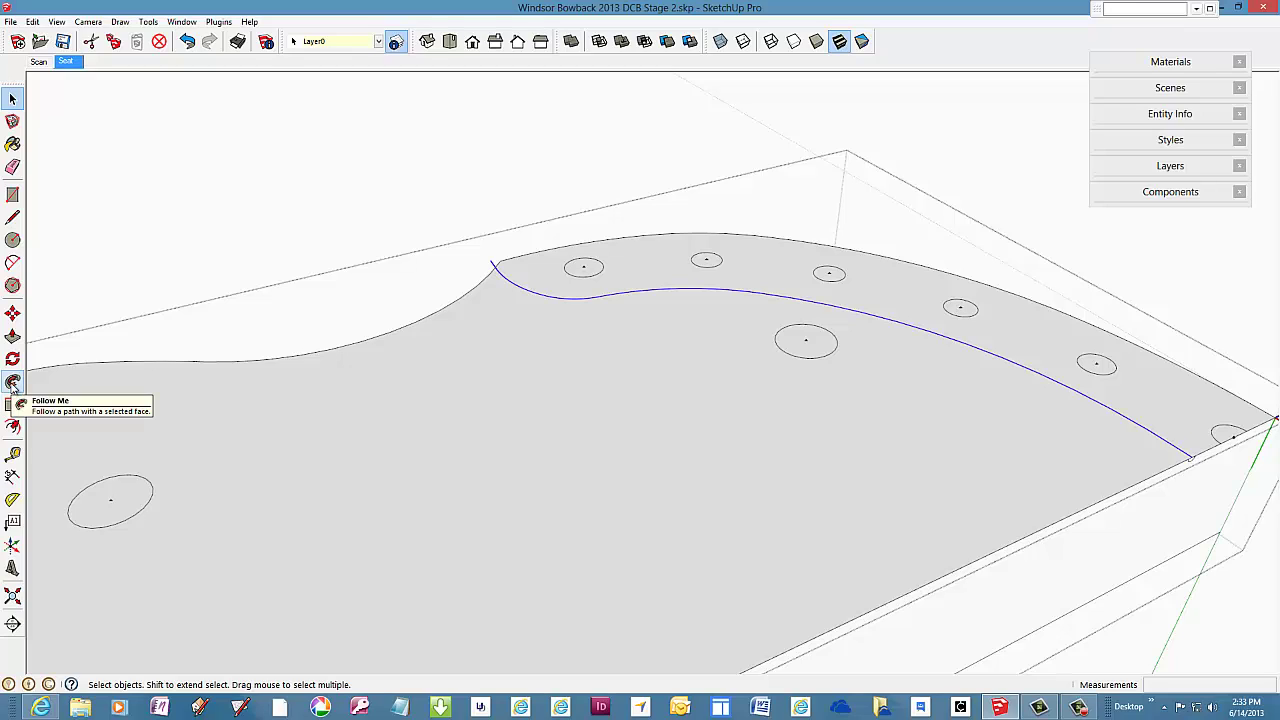
# - Use Follow Me to sweep the half-circle profile at the seat's front edge along the socket arc
pyautogui.click(13, 383)
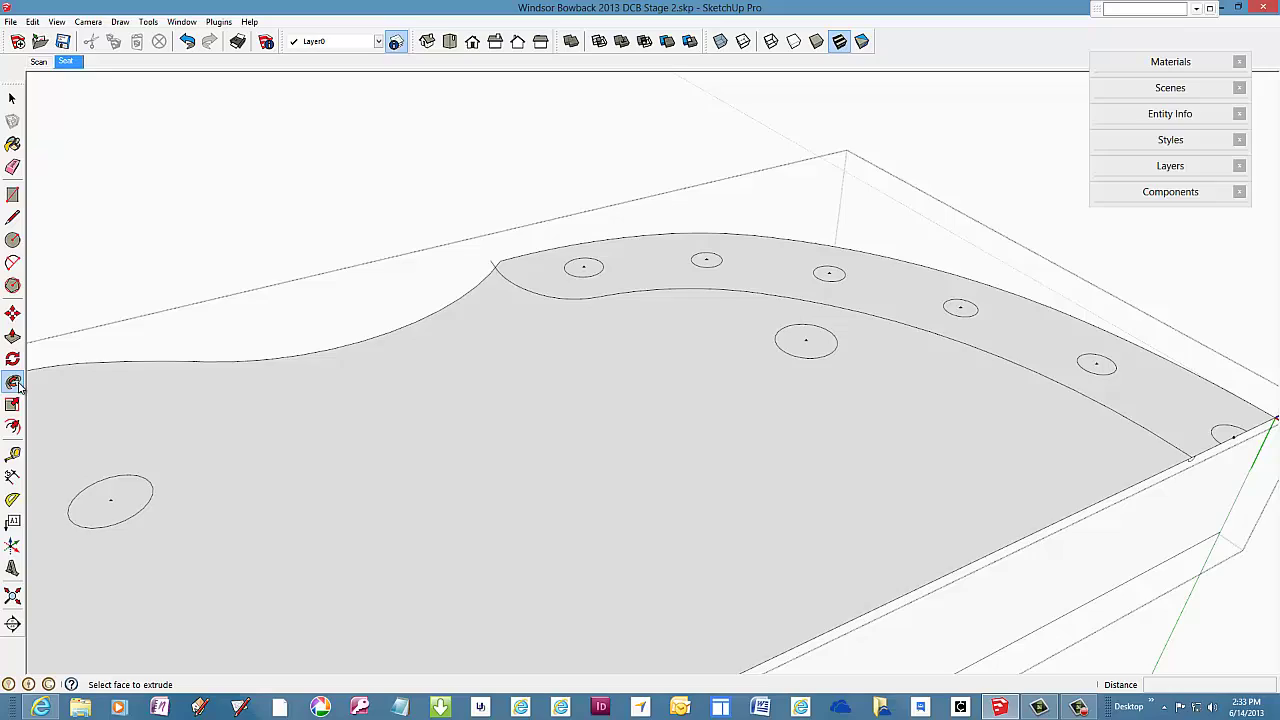
pyautogui.scroll(-3, 243, 362)
pyautogui.click(245, 364)
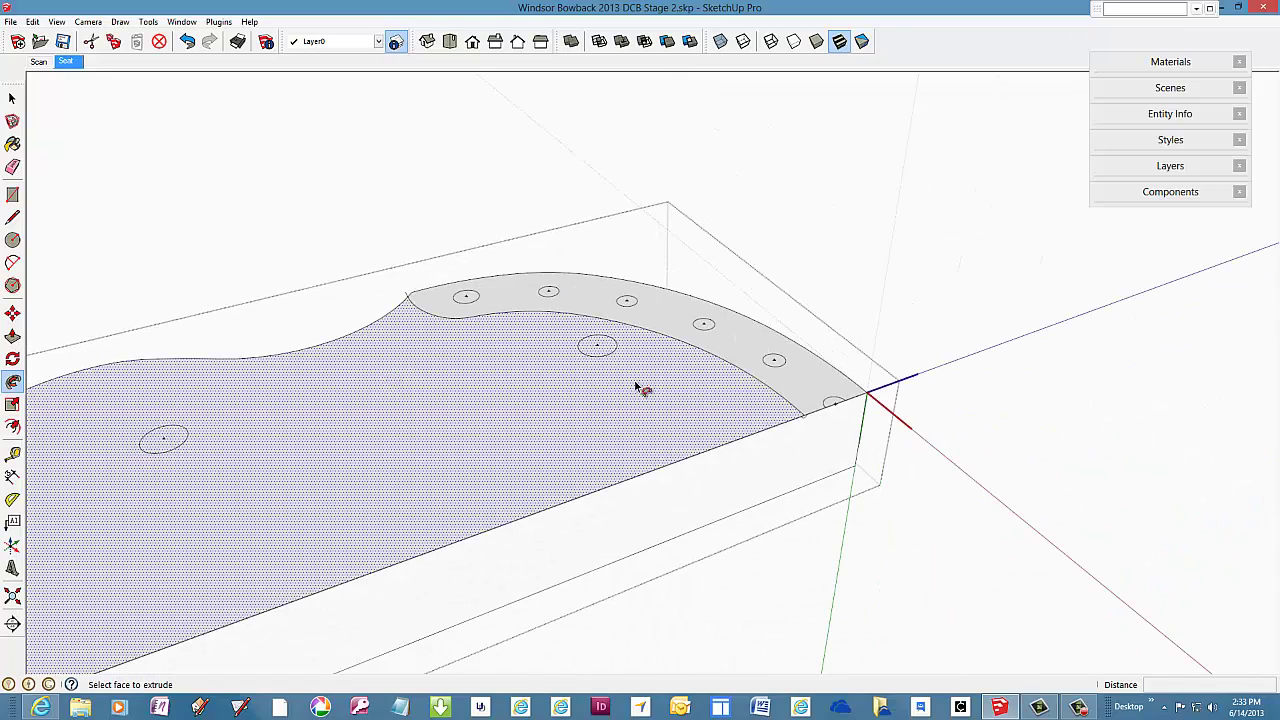
pyautogui.scroll(1, 810, 422)
pyautogui.scroll(5, 810, 422)
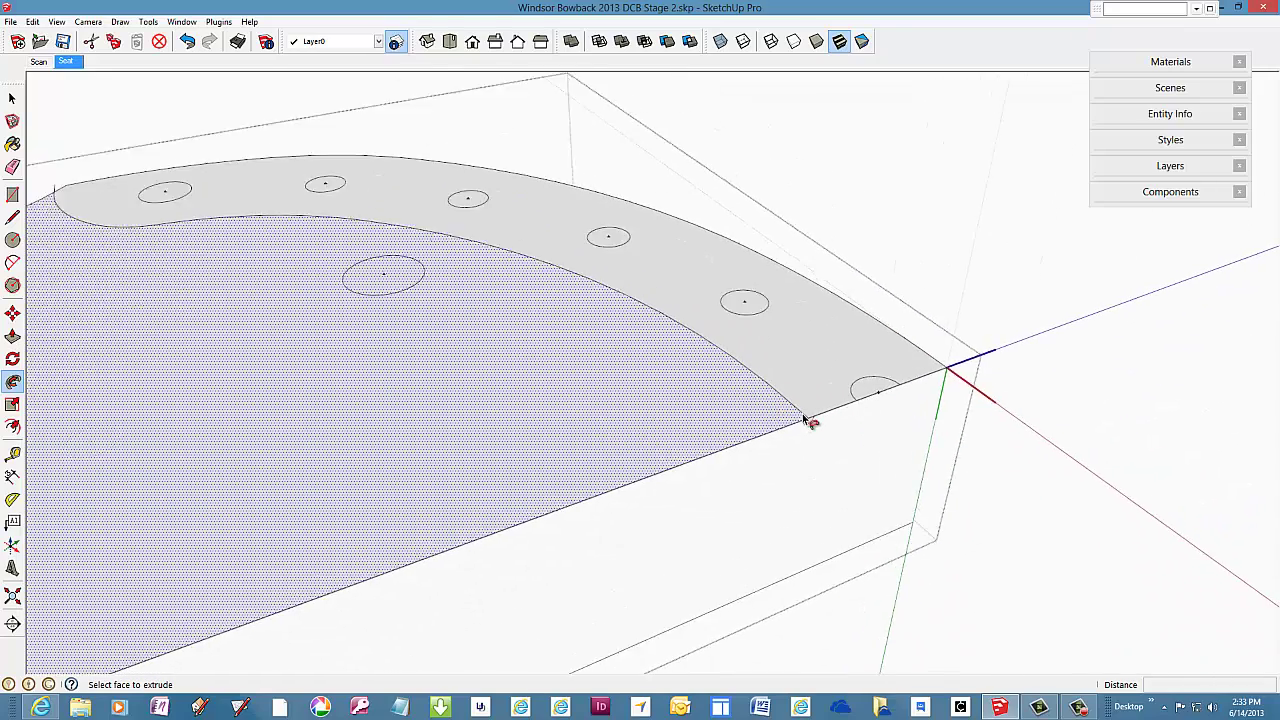
pyautogui.scroll(2, 808, 422)
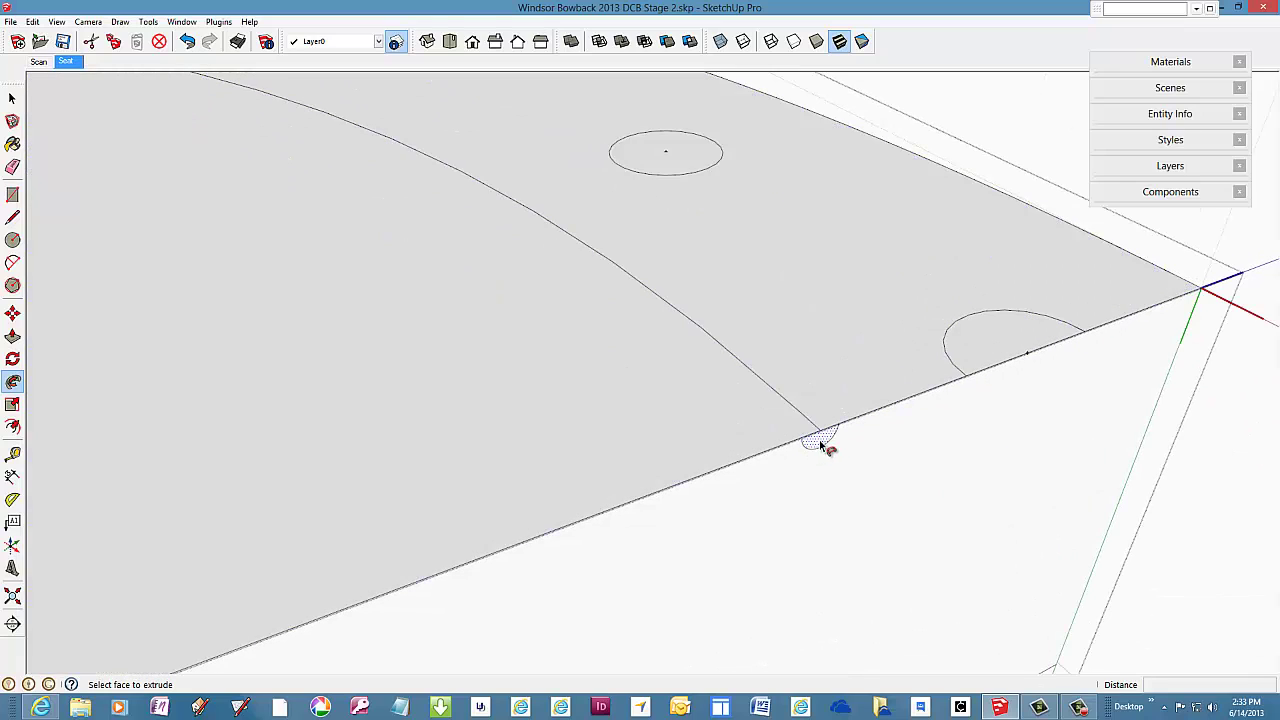
pyautogui.scroll(3, 821, 447)
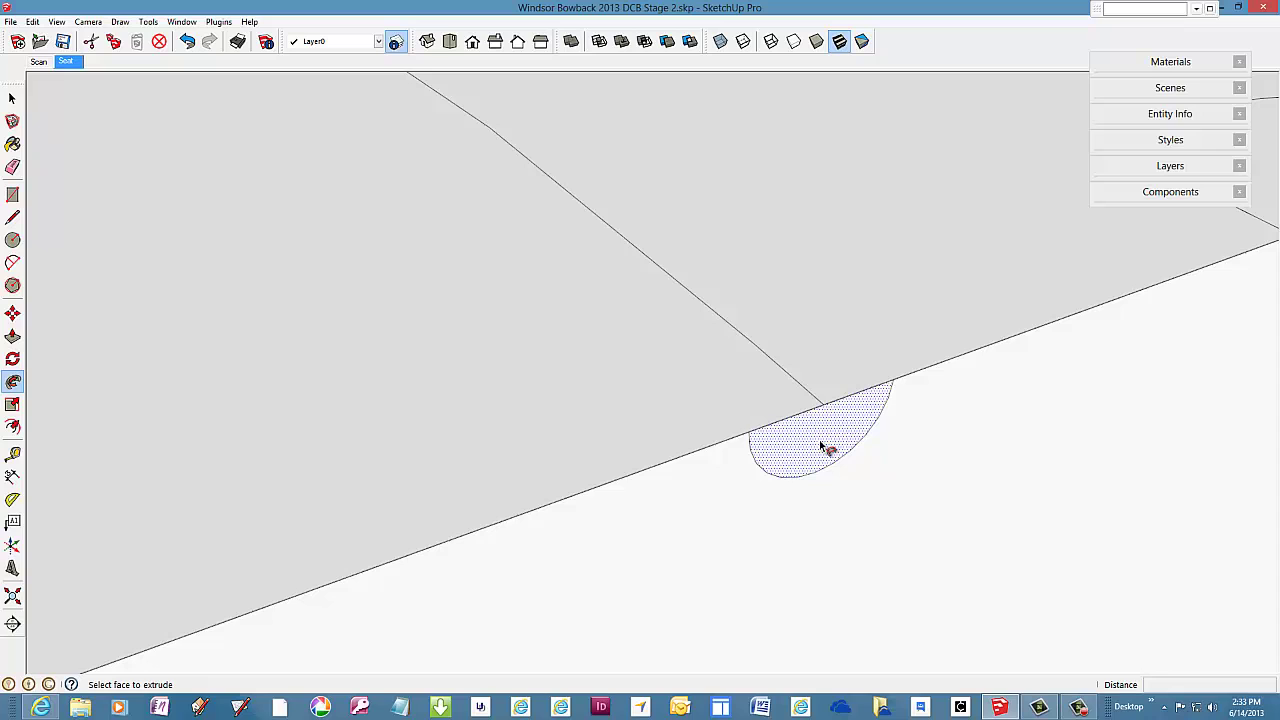
pyautogui.click(821, 447)
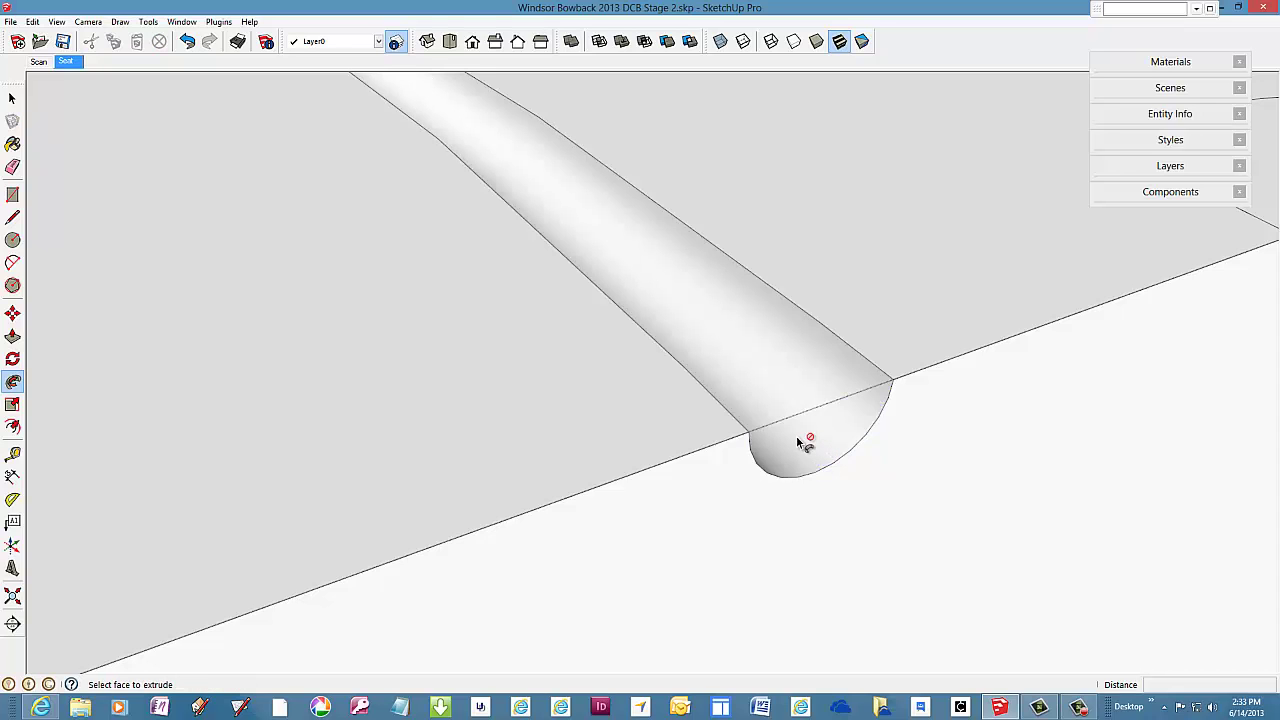
pyautogui.scroll(-5, 798, 439)
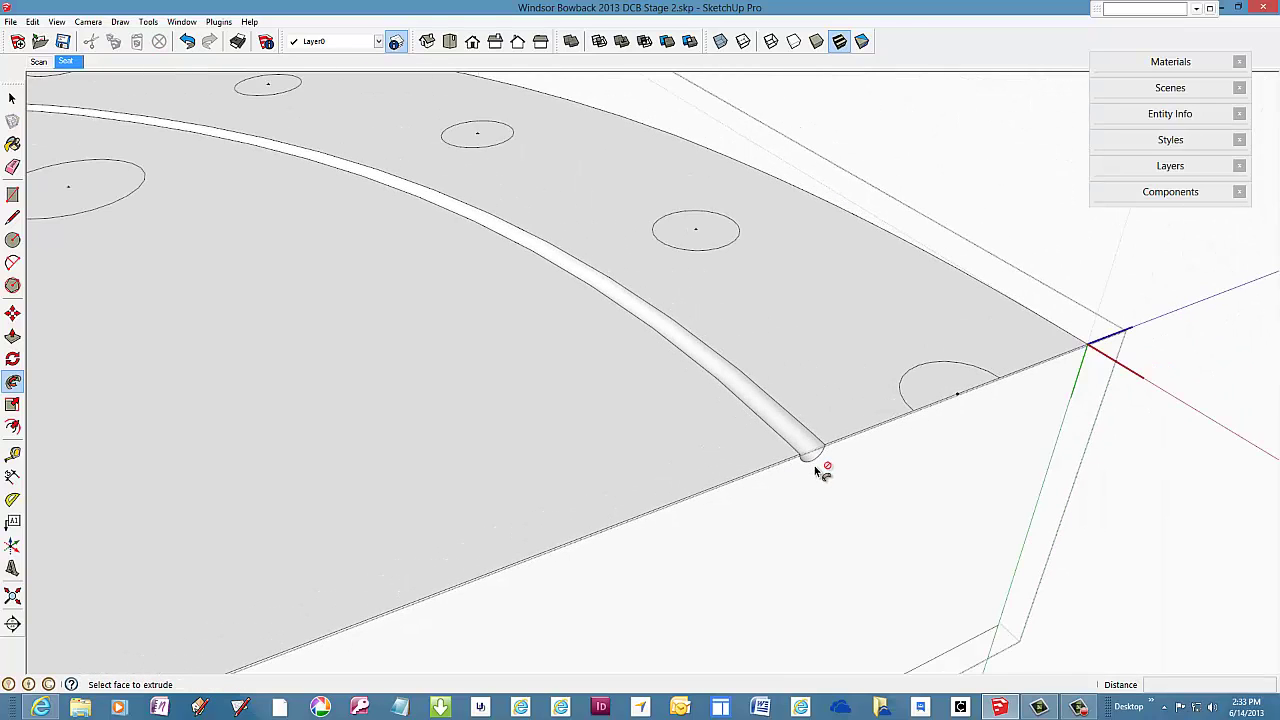
pyautogui.scroll(-5, 815, 466)
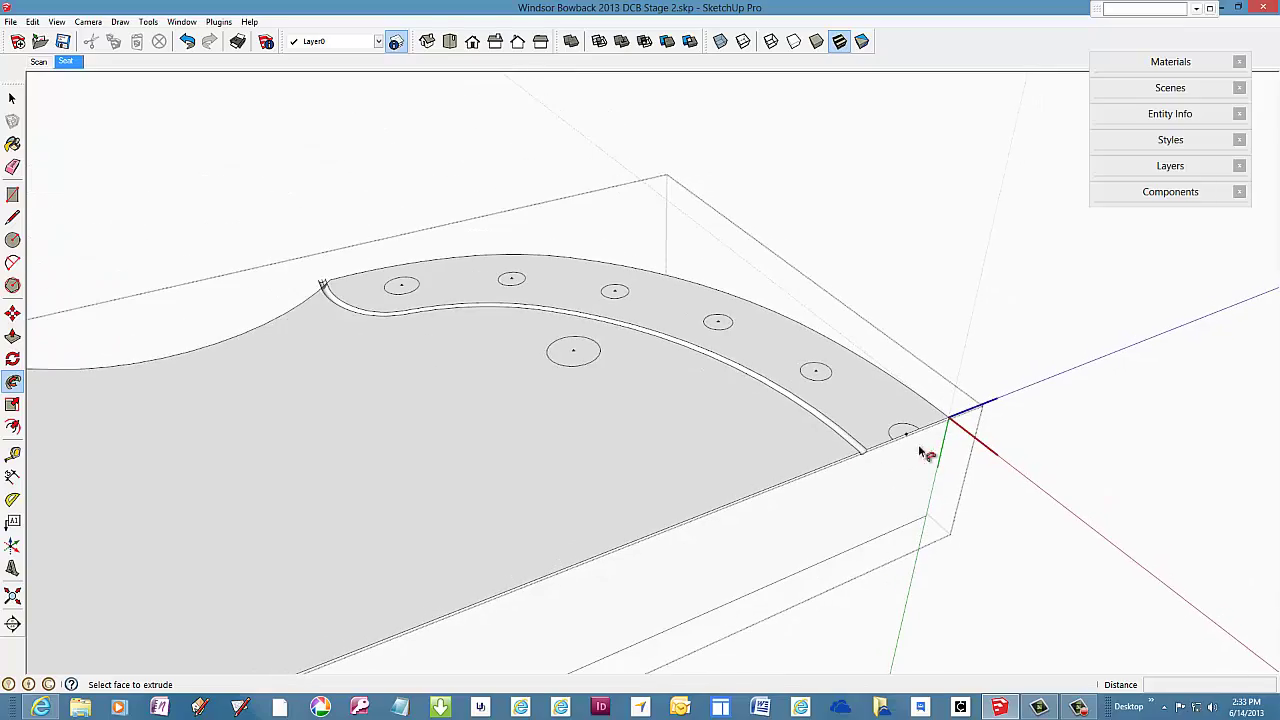
# - Inspect the new groove along the arc and at its end
pyautogui.moveTo(268, 363); pyautogui.dragTo(771, 385, button='middle')
pyautogui.press('p')
pyautogui.scroll(1, 565, 598)
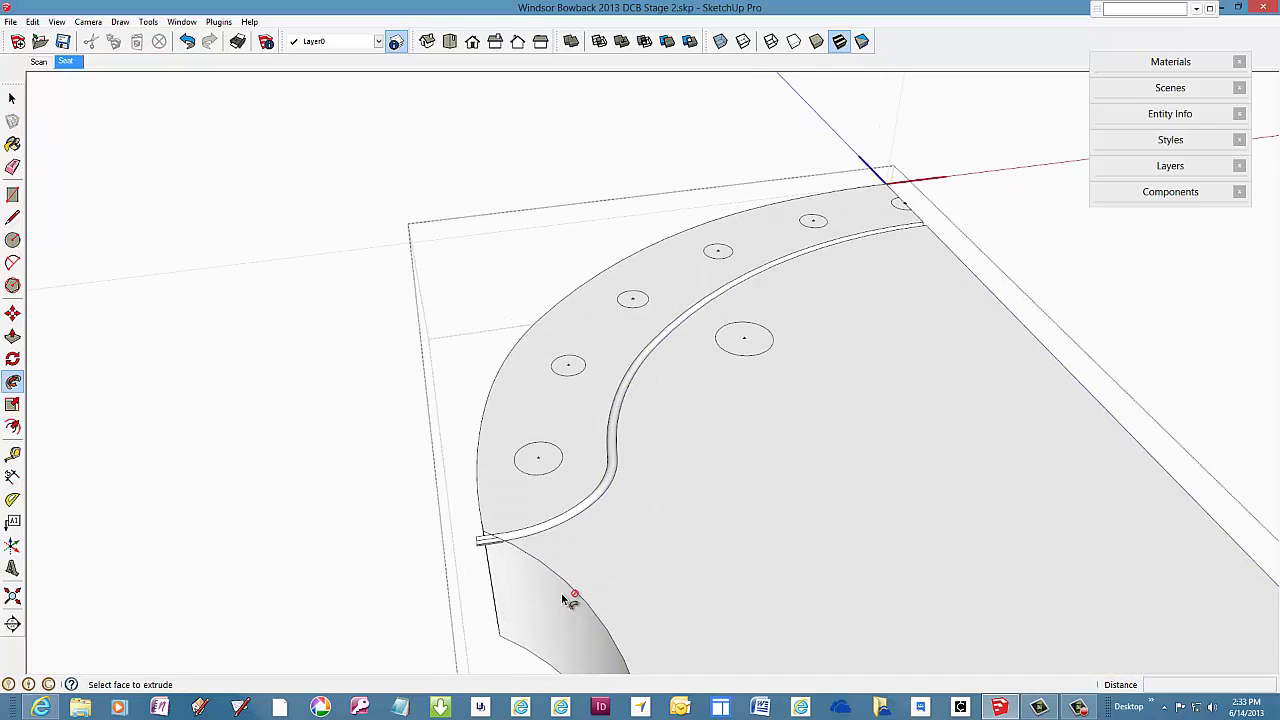
pyautogui.scroll(4, 565, 598)
pyautogui.moveTo(471, 560); pyautogui.dragTo(629, 500, button='middle')
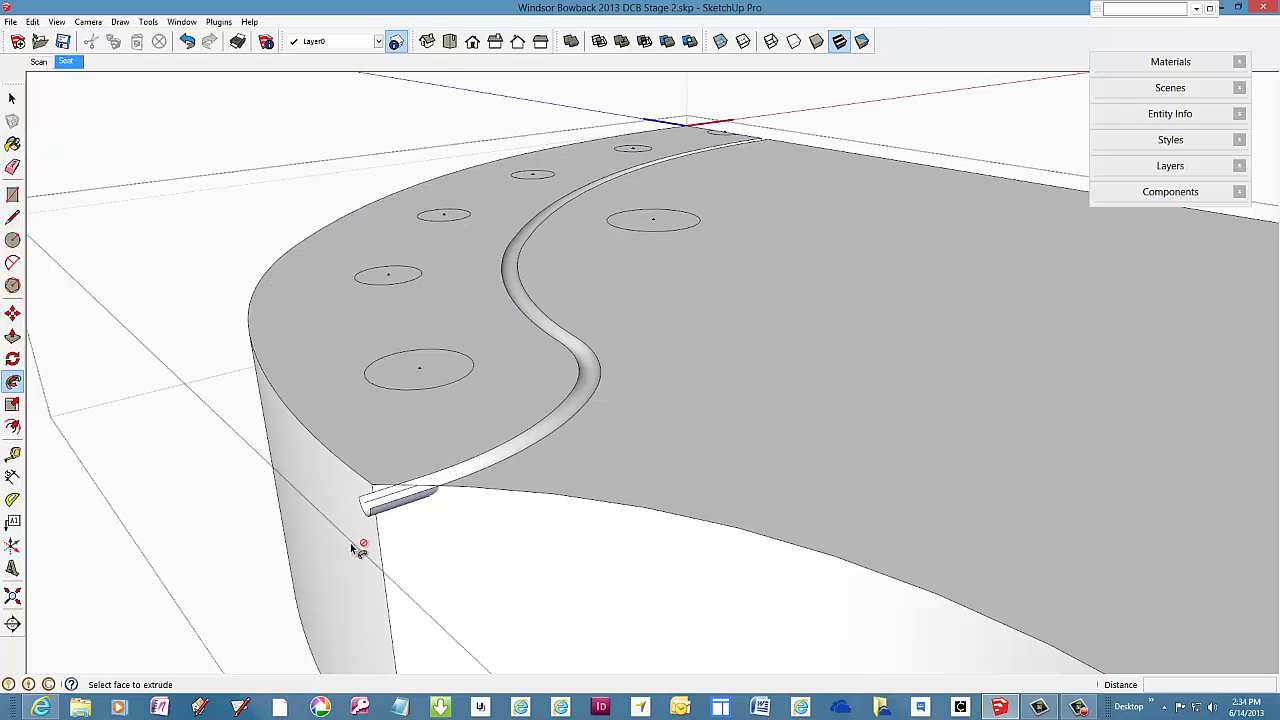
pyautogui.scroll(5, 351, 542)
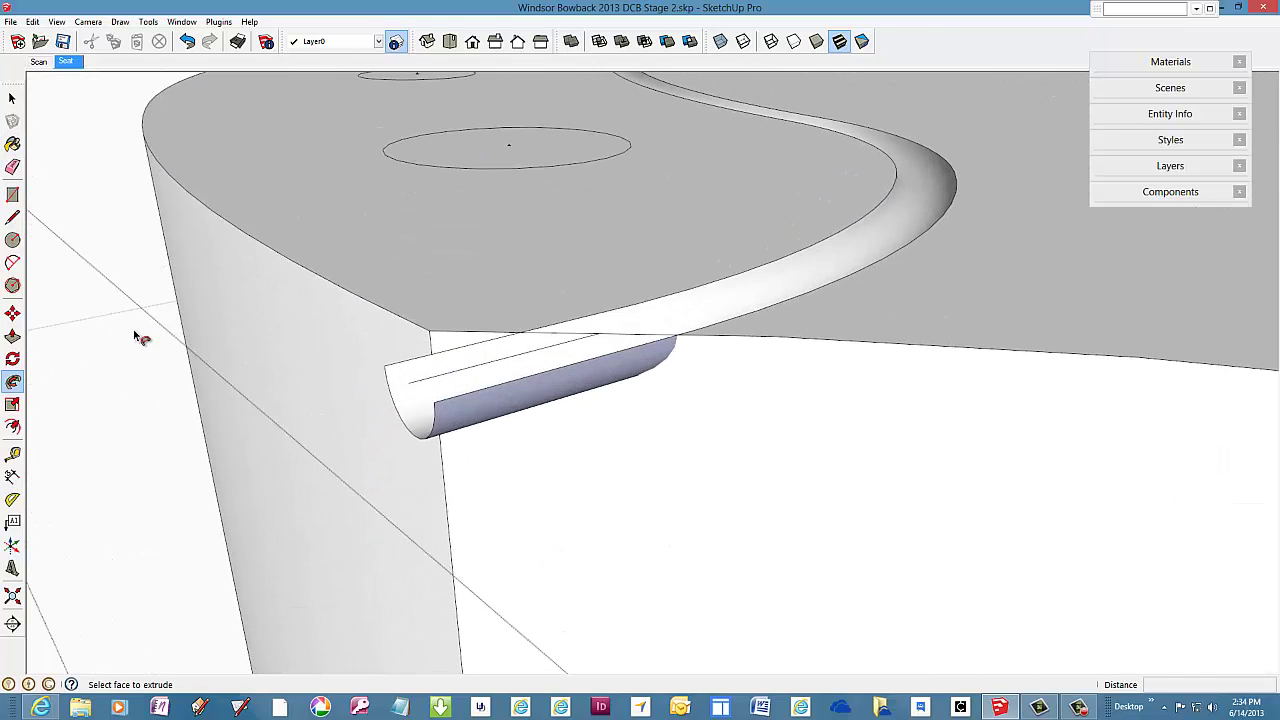
# - Select the seat face and groove faces, then Intersect Faces With Selection
pyautogui.click(12, 98)
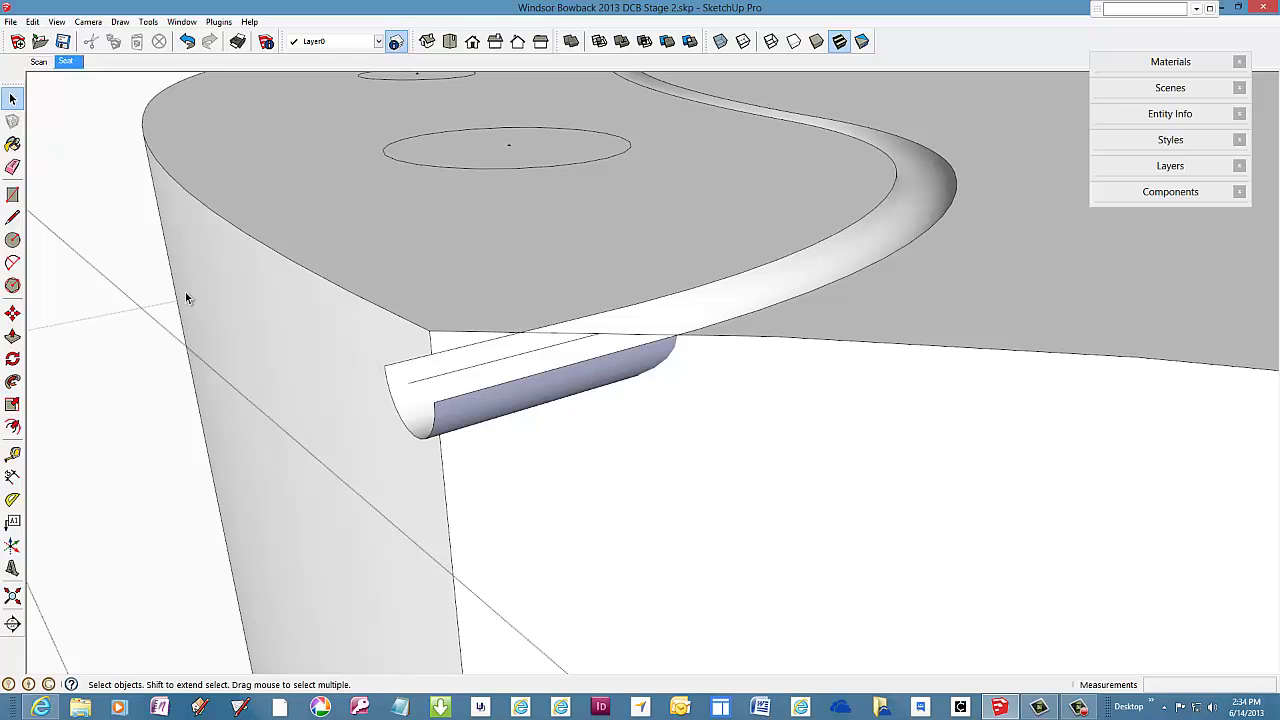
pyautogui.click(650, 482)
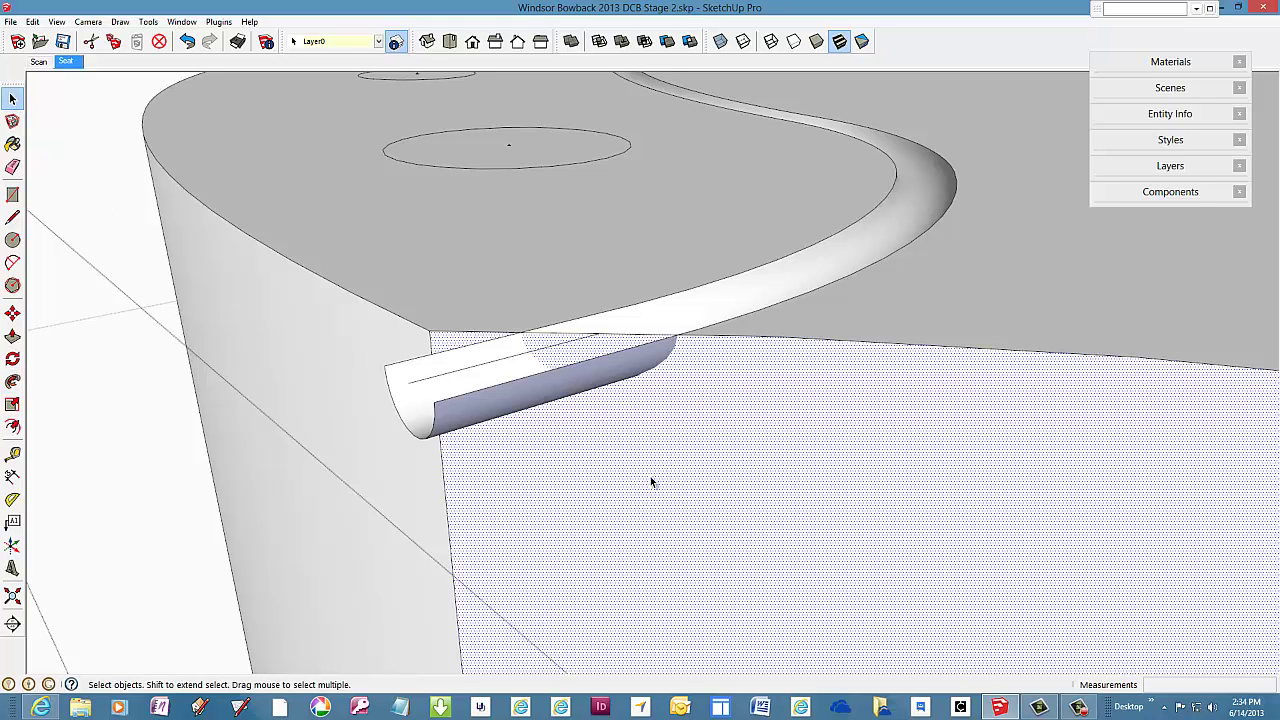
pyautogui.tripleClick(528, 402)
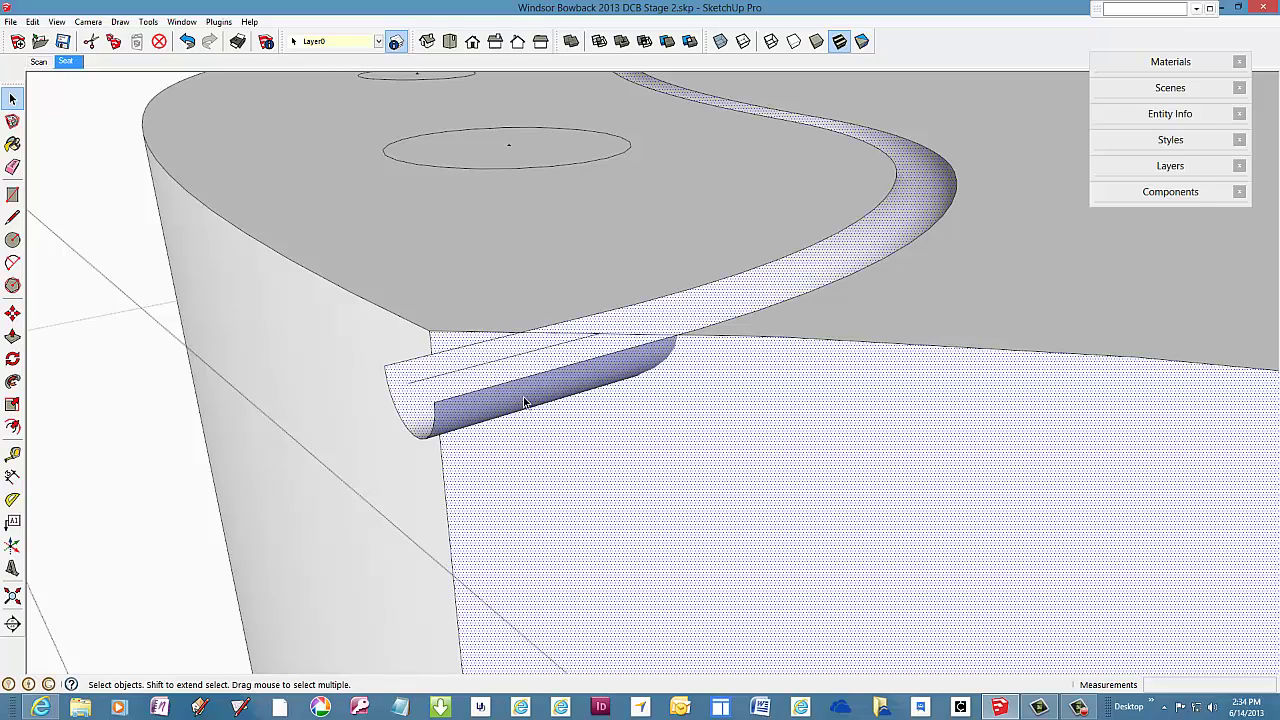
pyautogui.rightClick(524, 402)
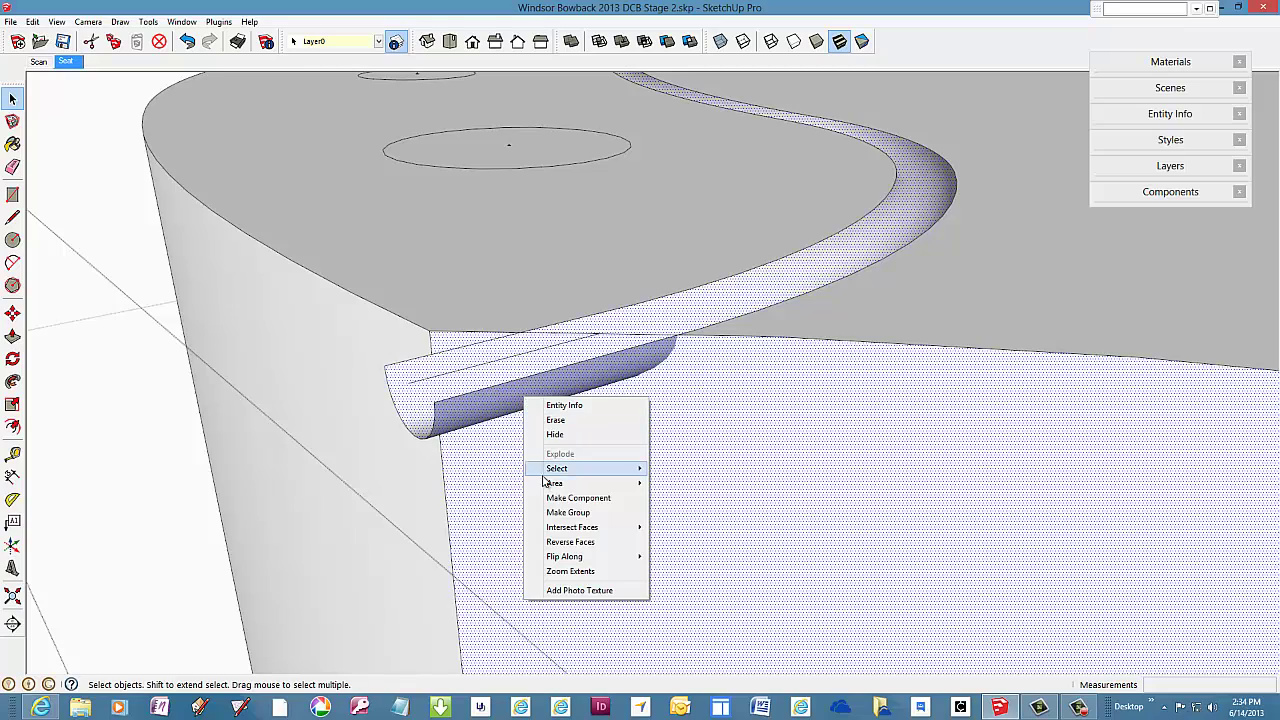
pyautogui.moveTo(568, 530)
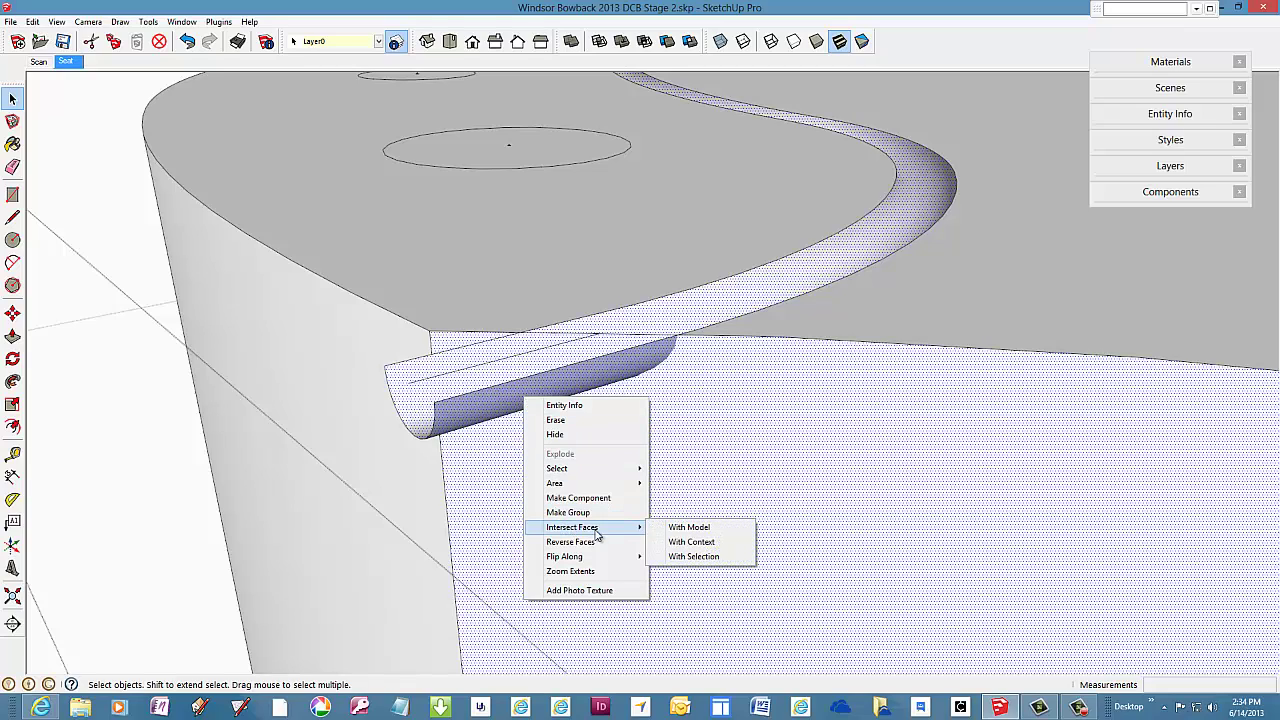
pyautogui.click(693, 557)
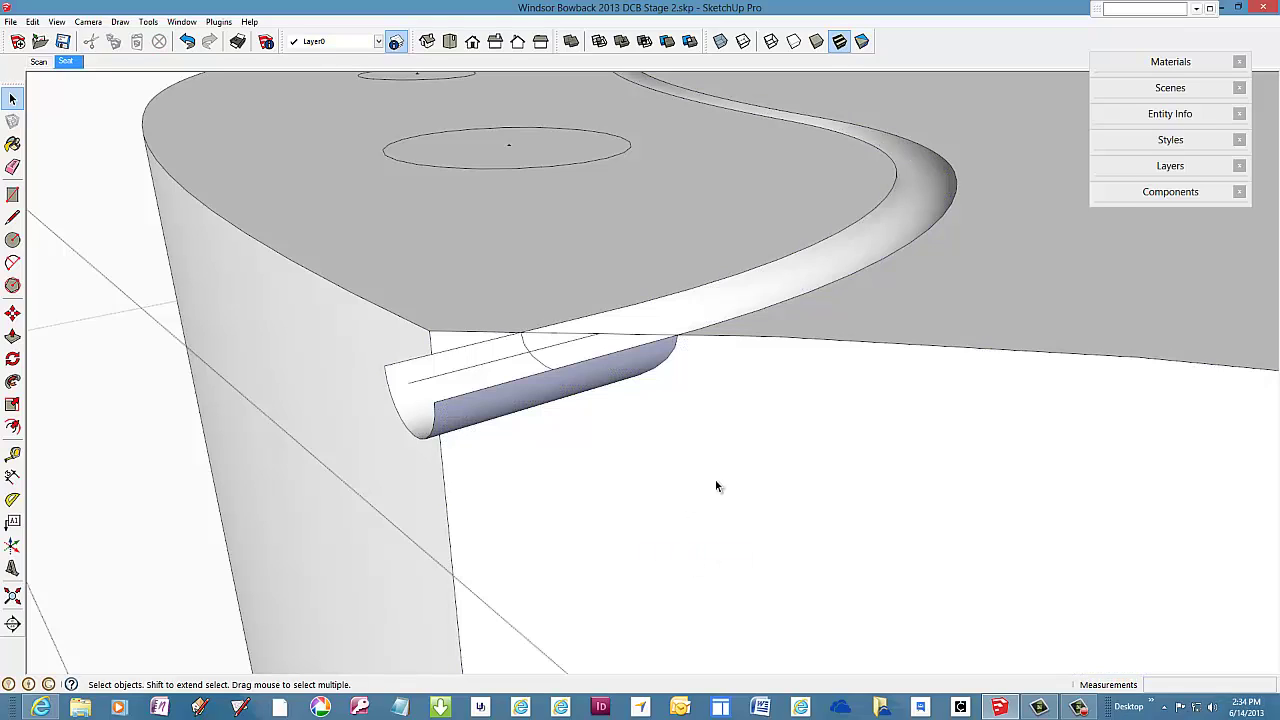
# - Delete the leftover bead piece and the board above it
pyautogui.moveTo(750, 456); pyautogui.dragTo(176, 317, button='middle')
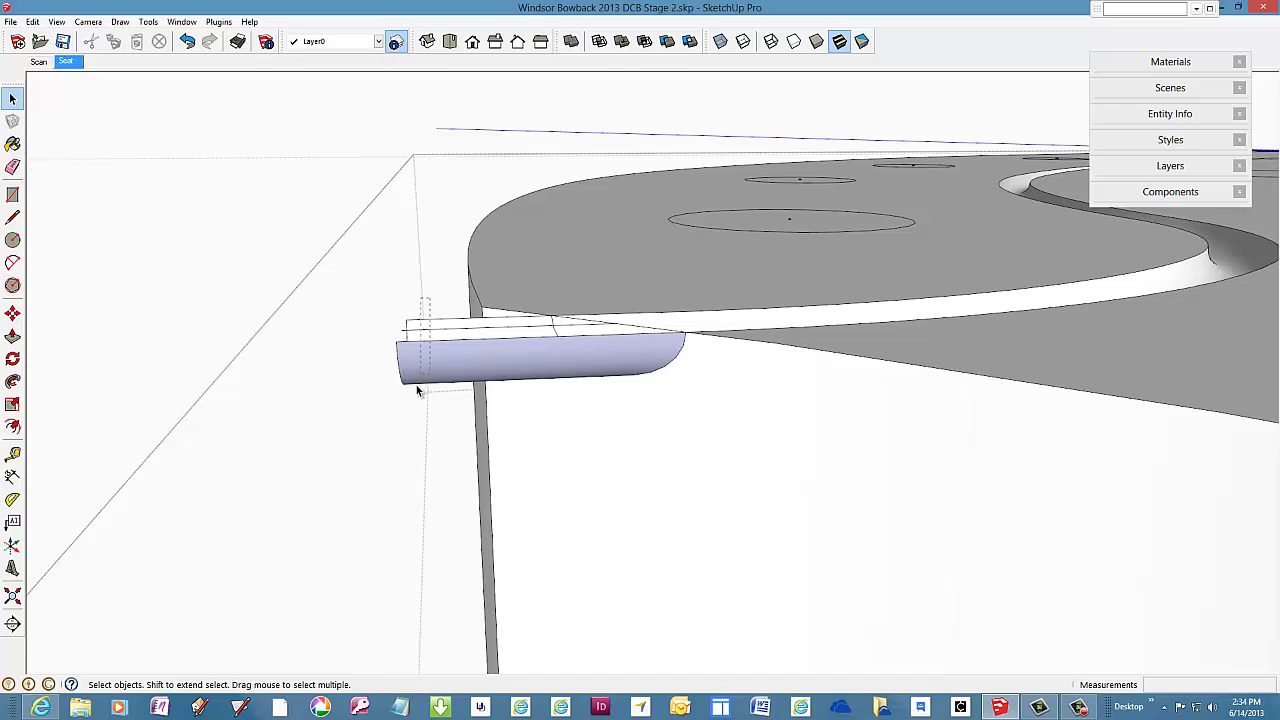
pyautogui.moveTo(362, 423); pyautogui.dragTo(363, 422)
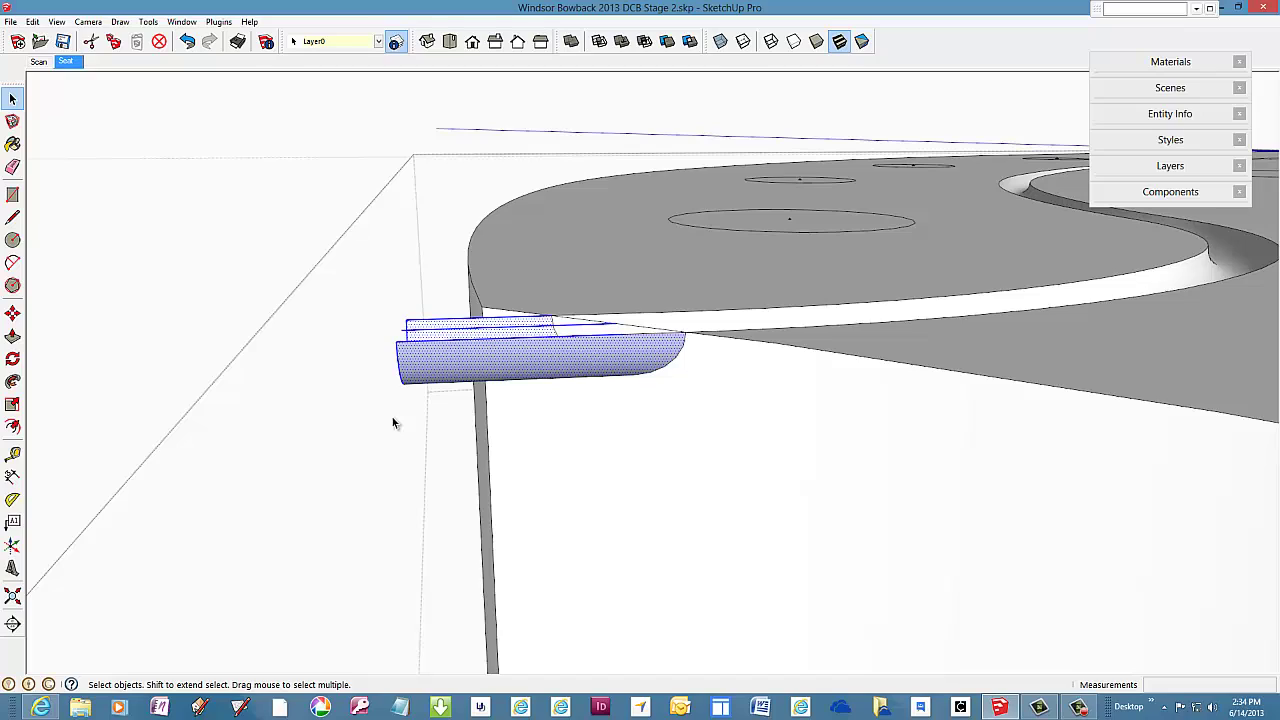
pyautogui.press('Delete')
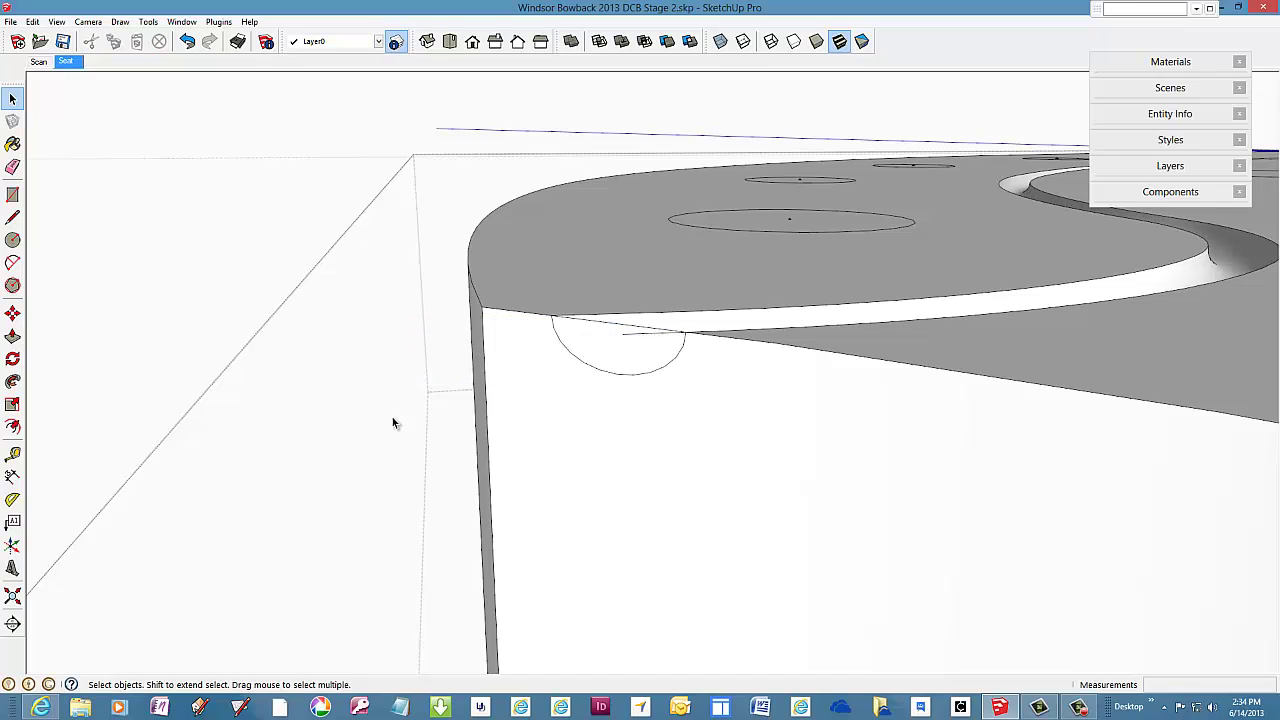
# - Delete the stray edge across the top of the half-circle notch
pyautogui.click(649, 341)
pyautogui.press('Delete')
pyautogui.hotkey('ctrl', 'z')
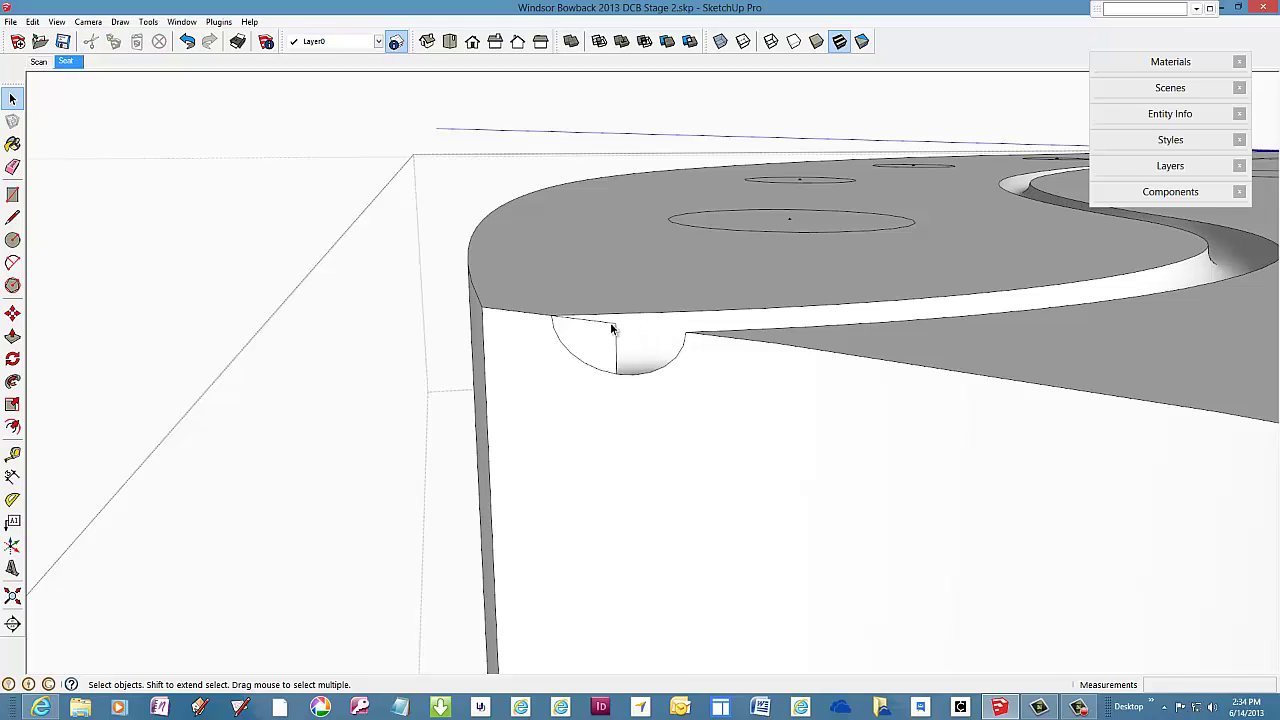
pyautogui.click(613, 330)
pyautogui.press('Delete')
pyautogui.moveTo(558, 347); pyautogui.dragTo(641, 404, button='middle')
# - Close the seat component via Close Component and select the whole grooved seat blank
pyautogui.scroll(-5, 641, 404)
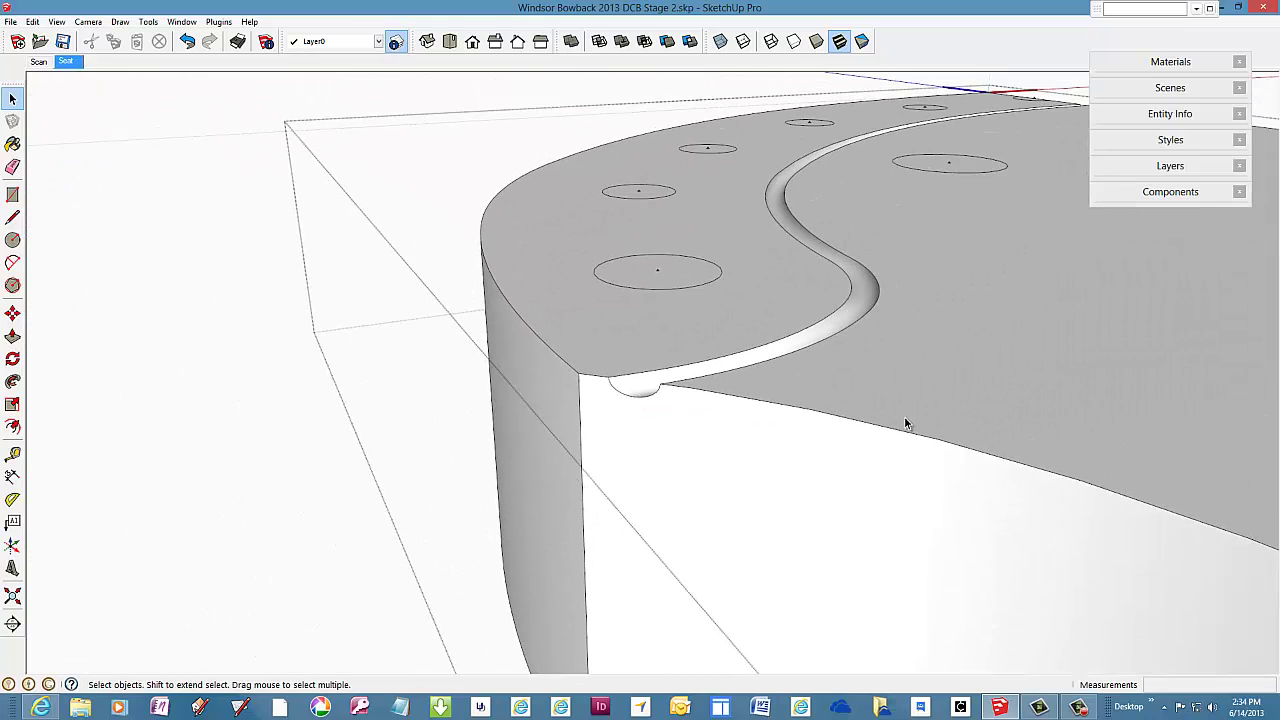
pyautogui.moveTo(904, 422); pyautogui.dragTo(651, 429, button='middle')
pyautogui.scroll(-5, 597, 431)
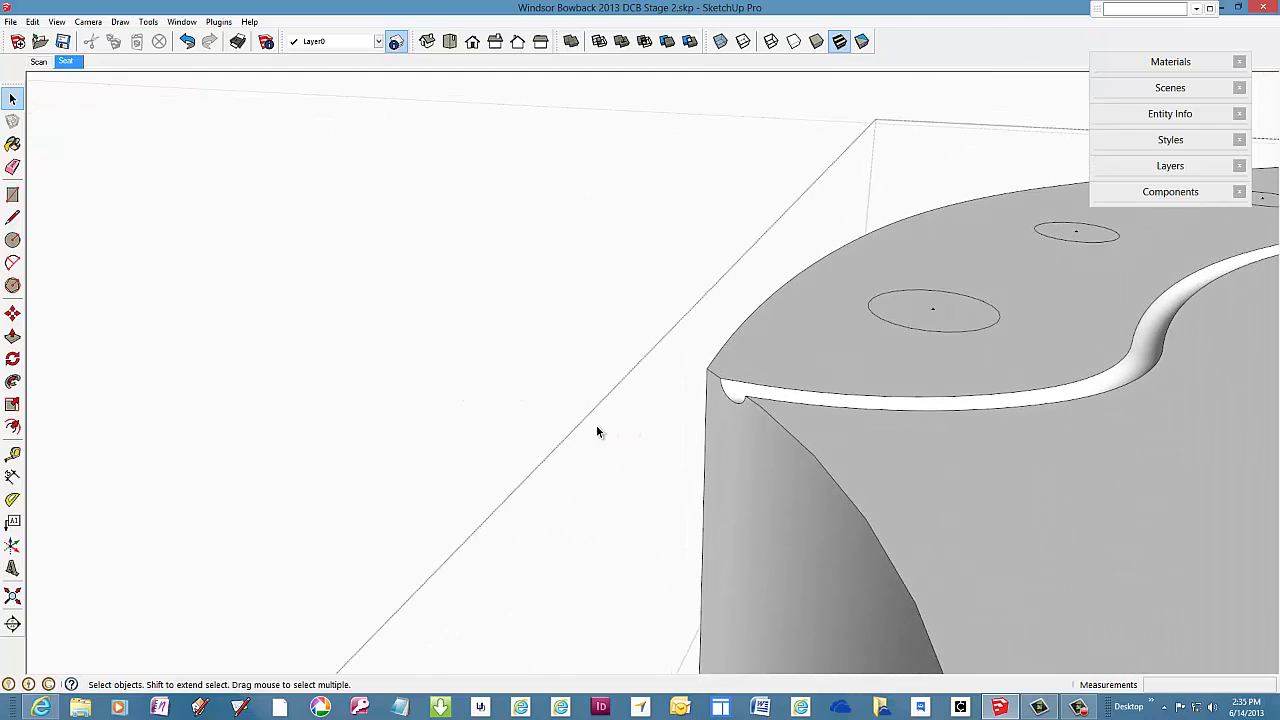
pyautogui.scroll(-3, 508, 404)
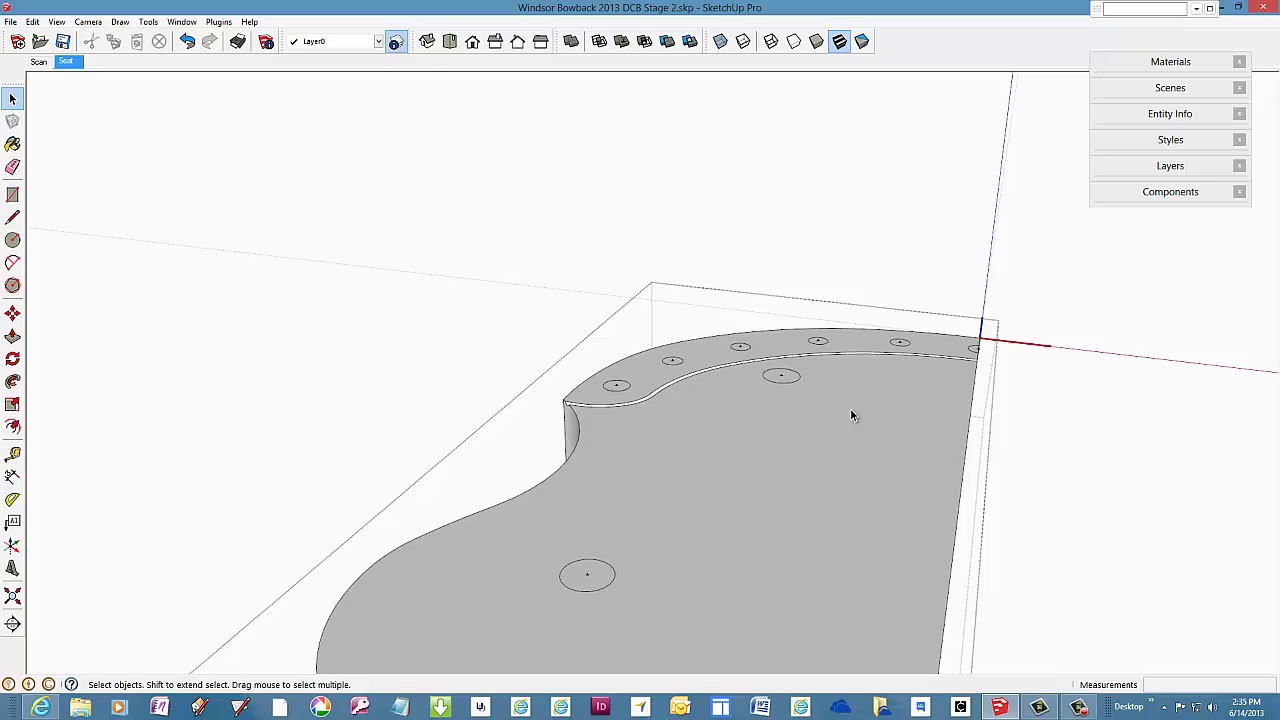
pyautogui.moveTo(851, 416); pyautogui.dragTo(709, 414, button='middle')
pyautogui.scroll(-2, 713, 385)
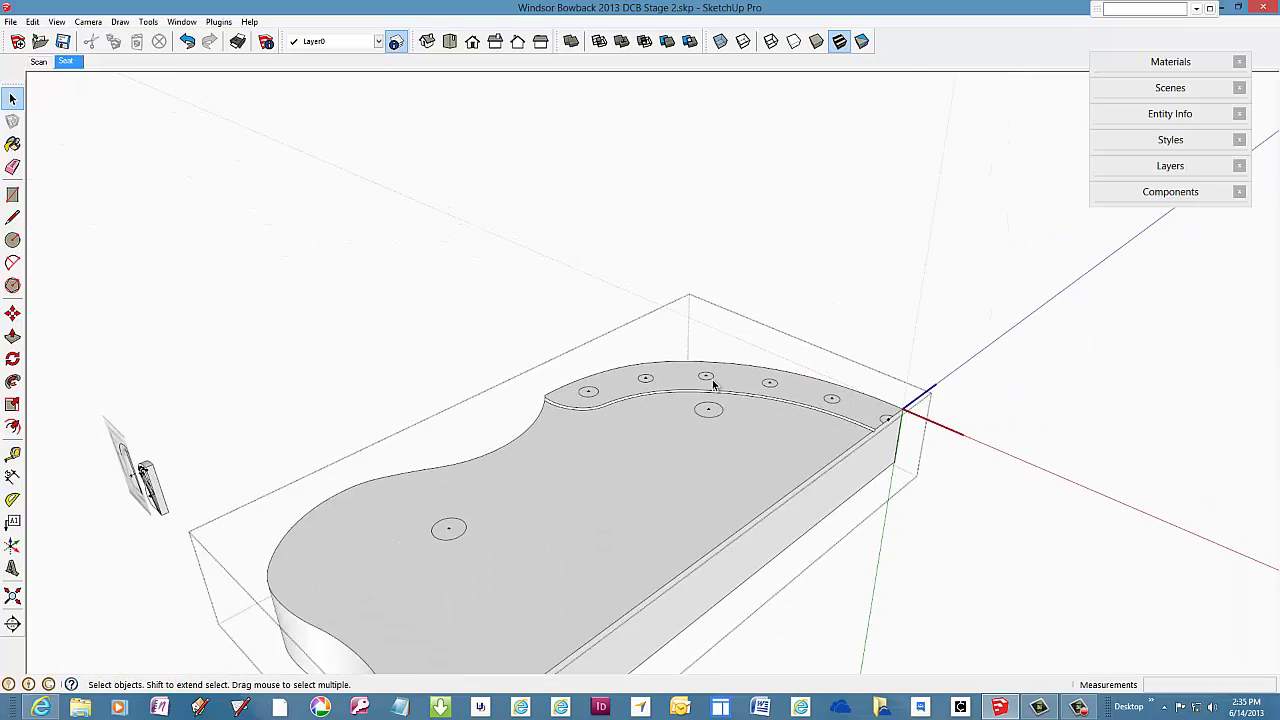
pyautogui.scroll(-2, 713, 385)
pyautogui.moveTo(689, 463); pyautogui.dragTo(708, 381, button='middle')
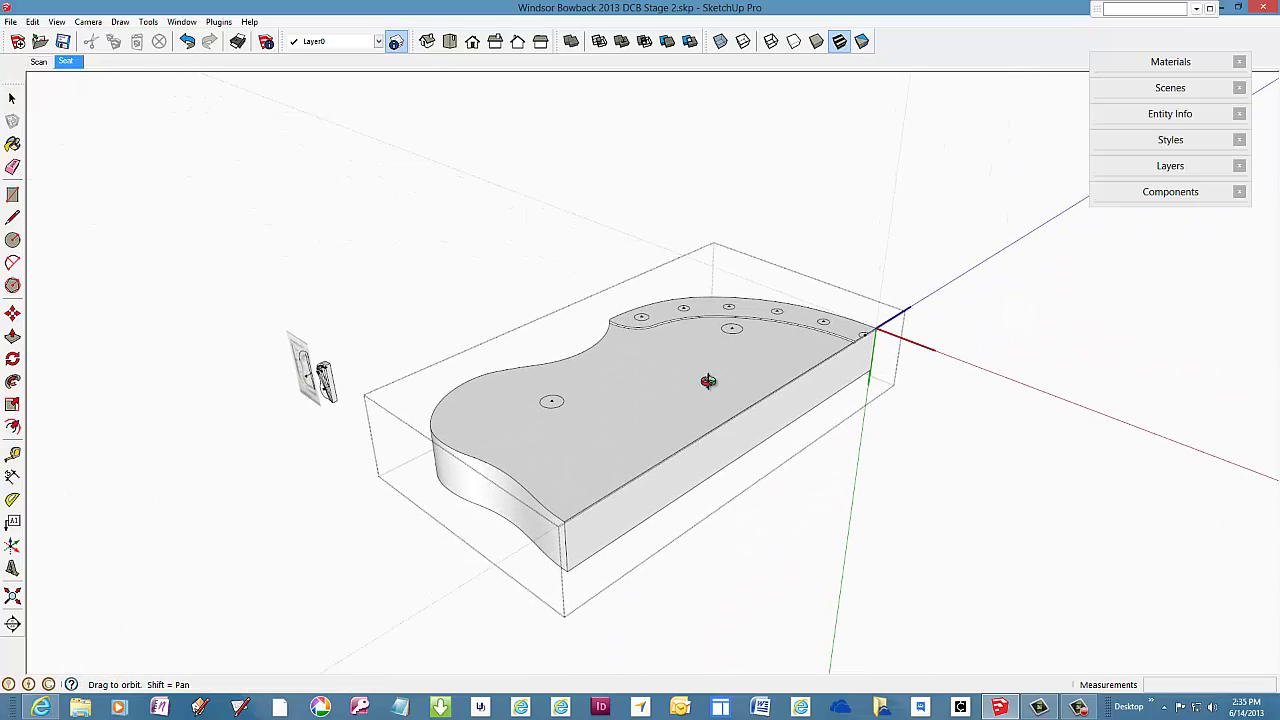
pyautogui.rightClick(564, 245)
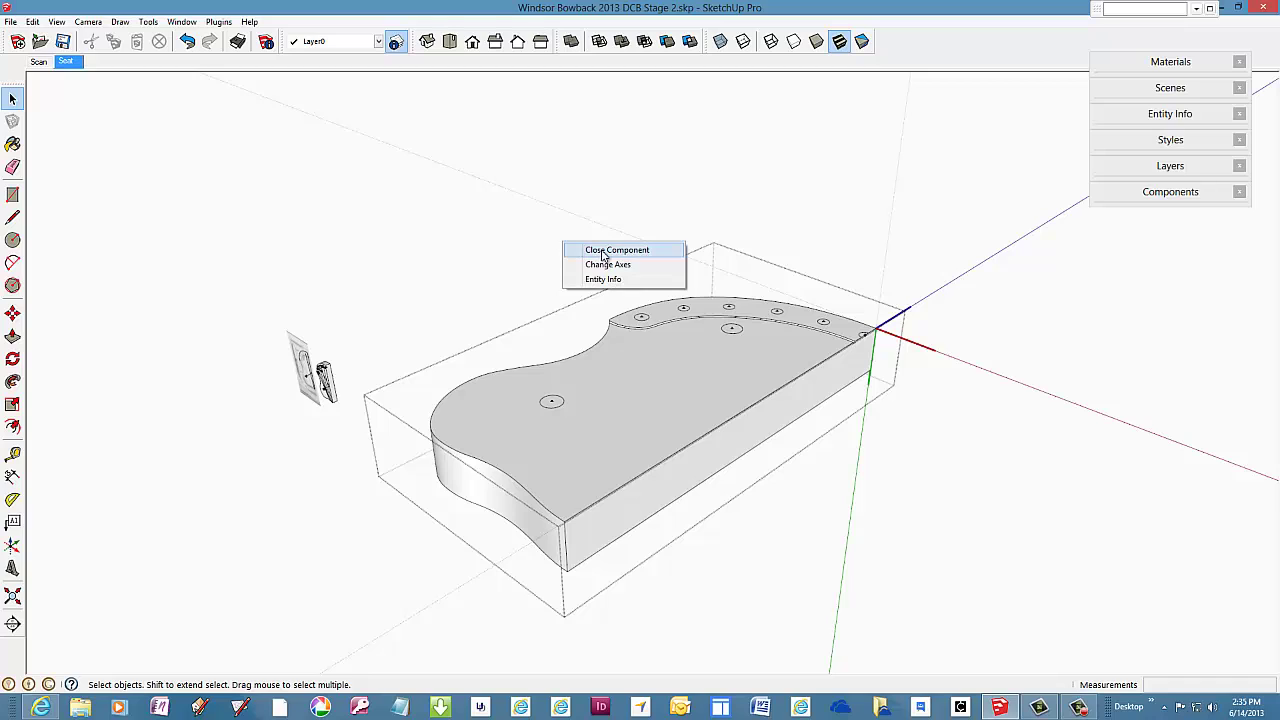
pyautogui.click(603, 251)
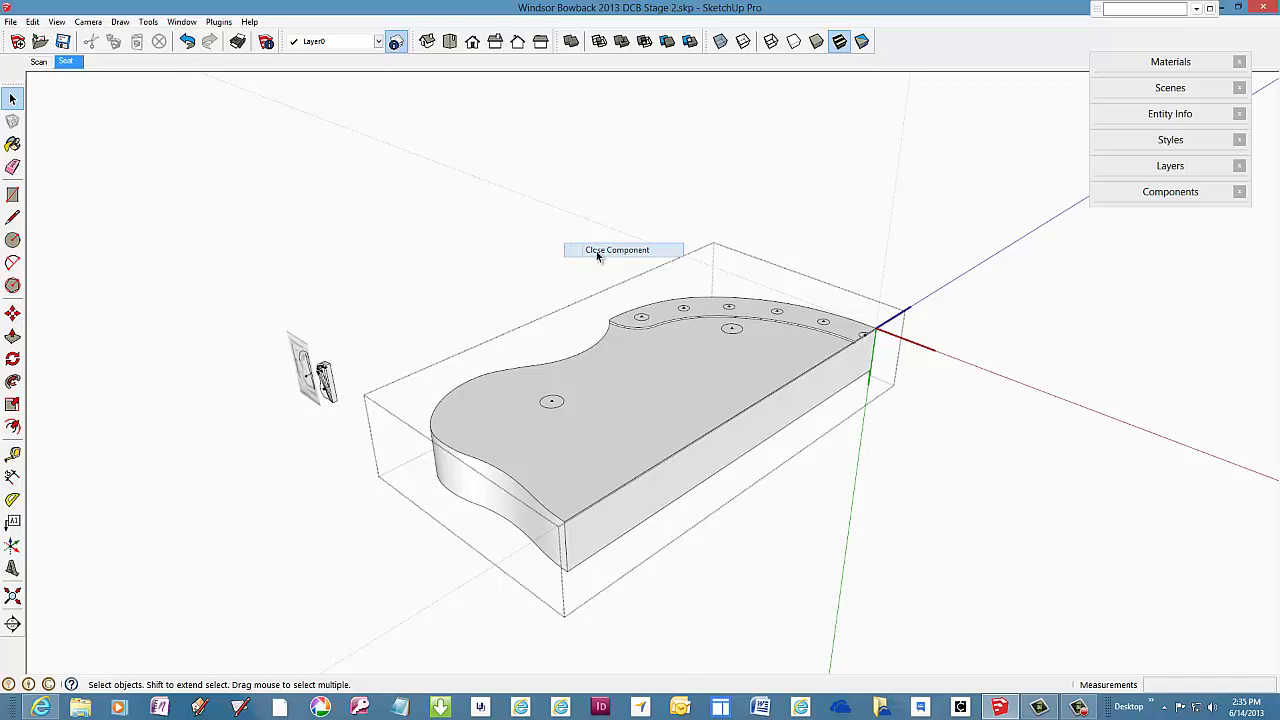
pyautogui.click(614, 386)
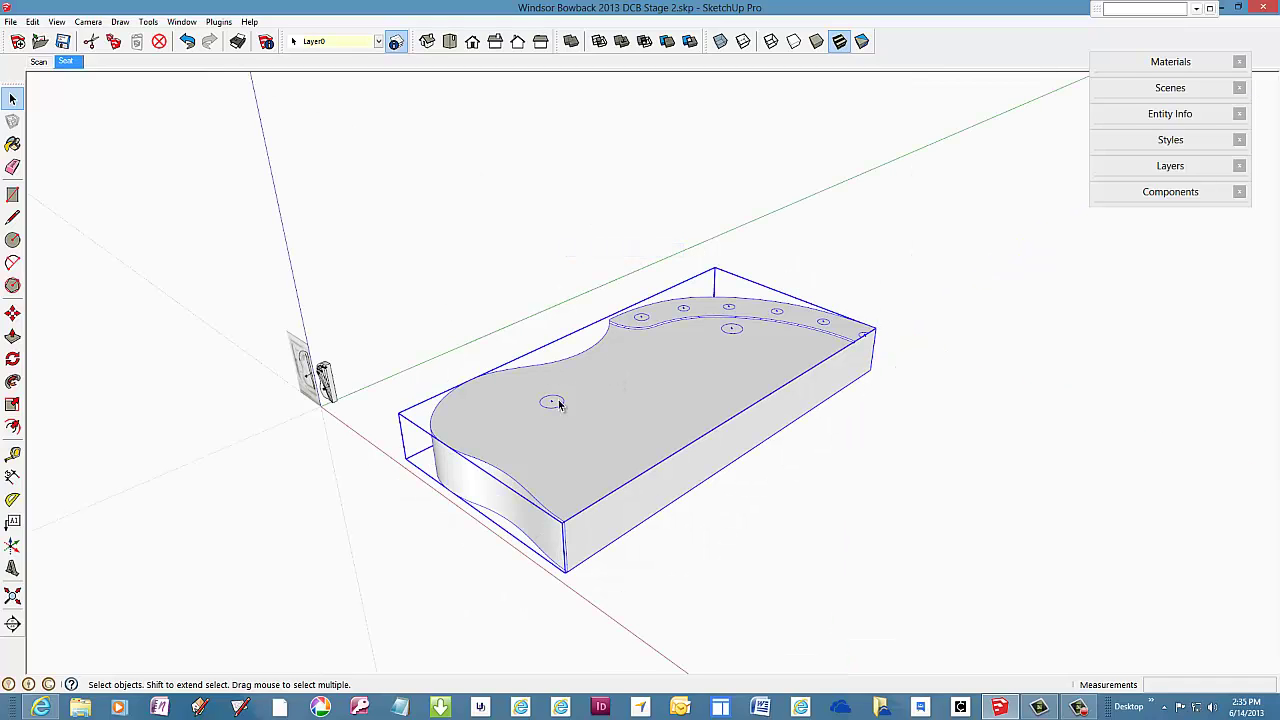
# - Scale the seat uniformly by .1 and return to the Seat scene view
pyautogui.click(13, 405)
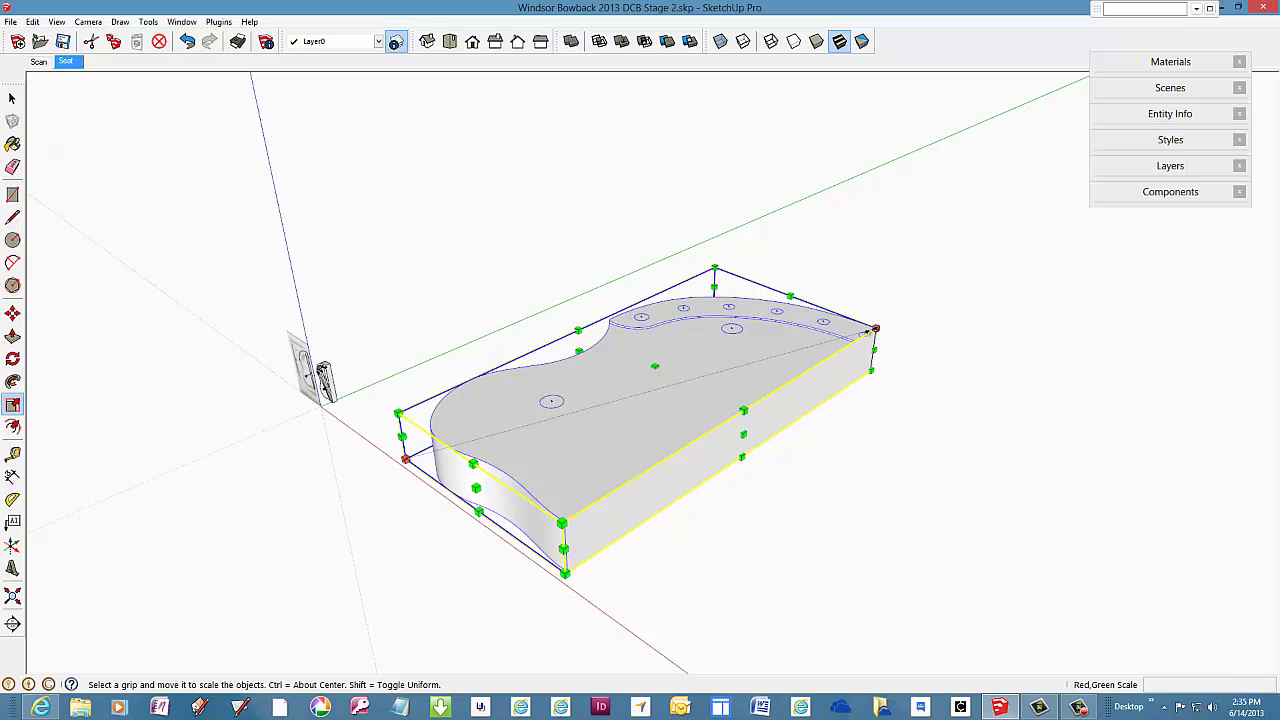
pyautogui.moveTo(875, 329); pyautogui.dragTo(790, 353)
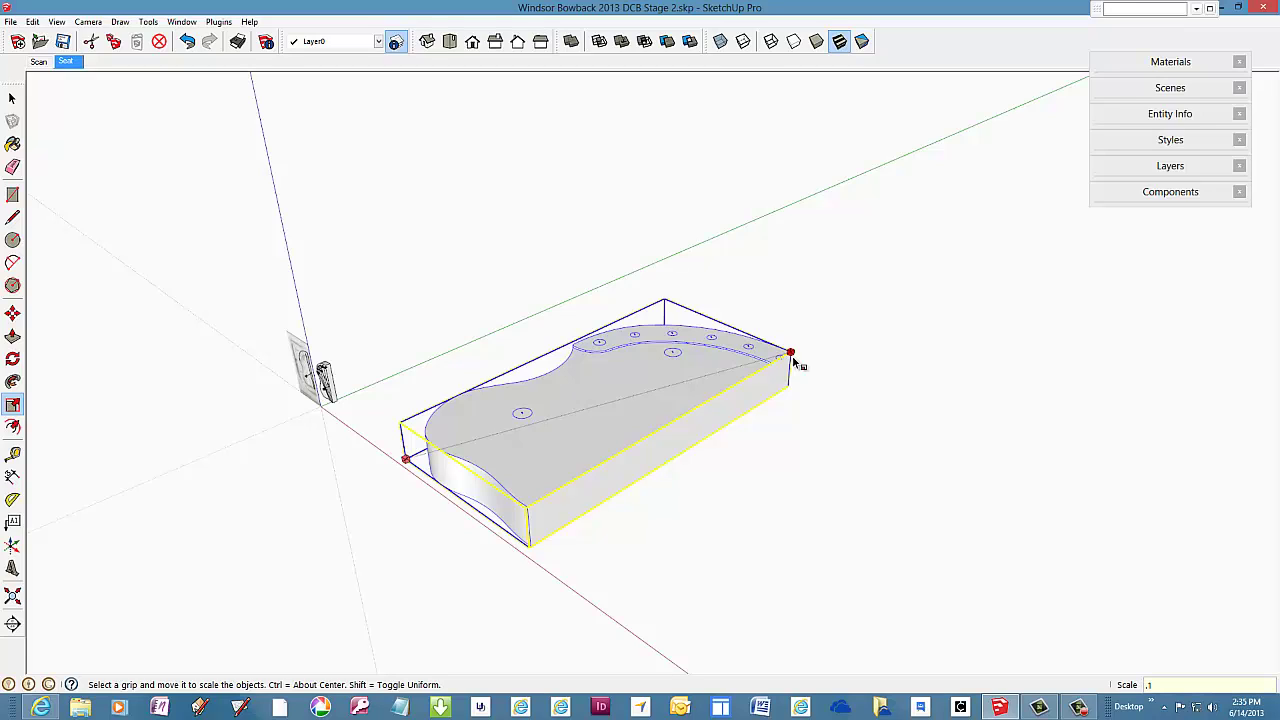
pyautogui.press('Return')
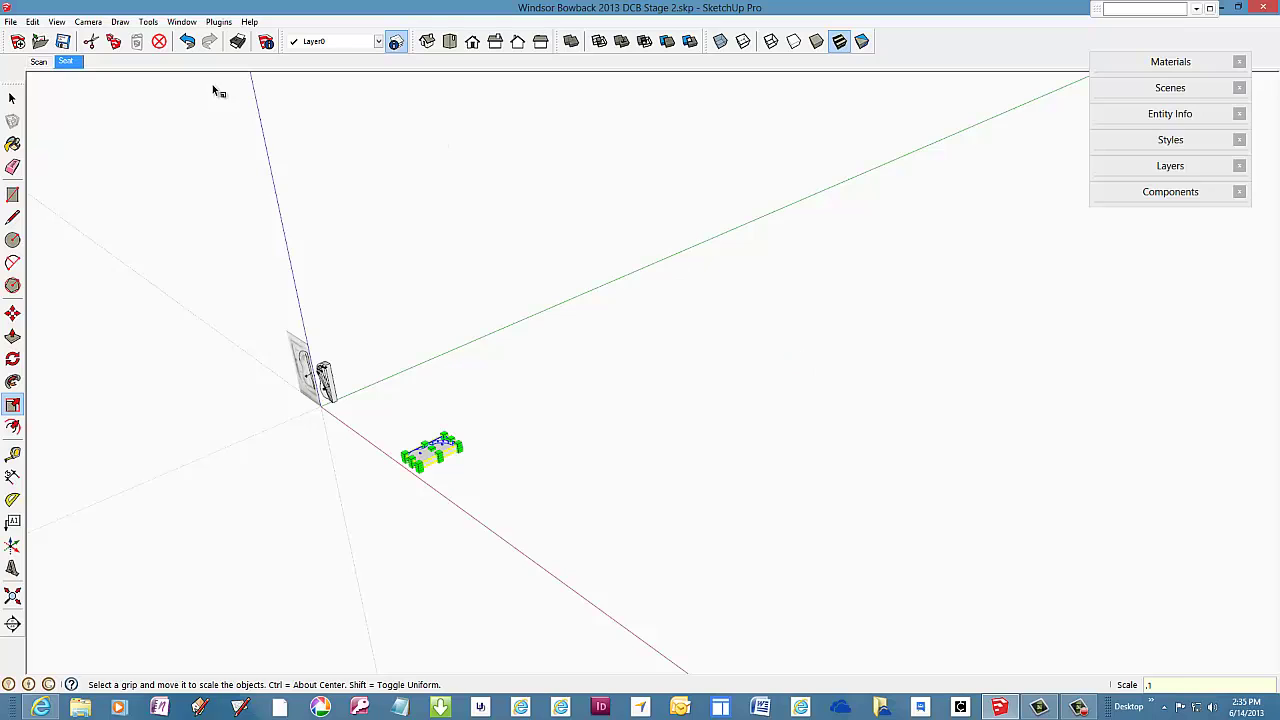
pyautogui.click(66, 62)
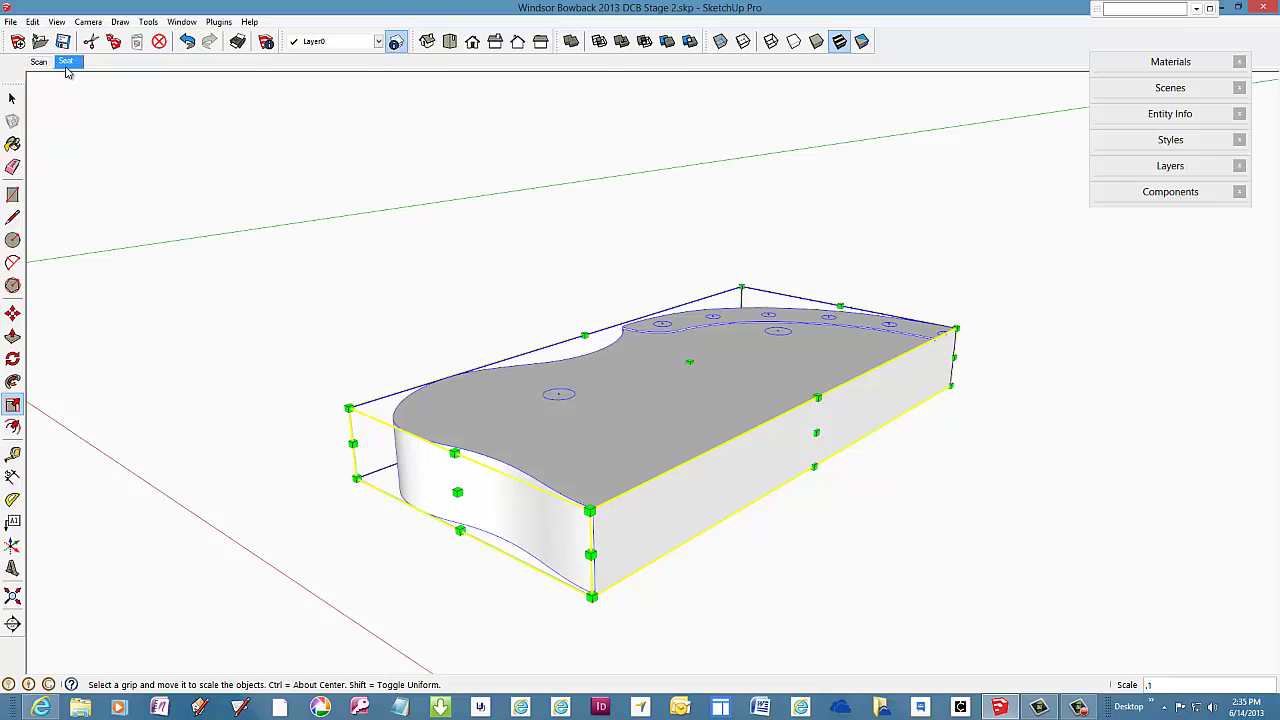
pyautogui.click(12, 98)
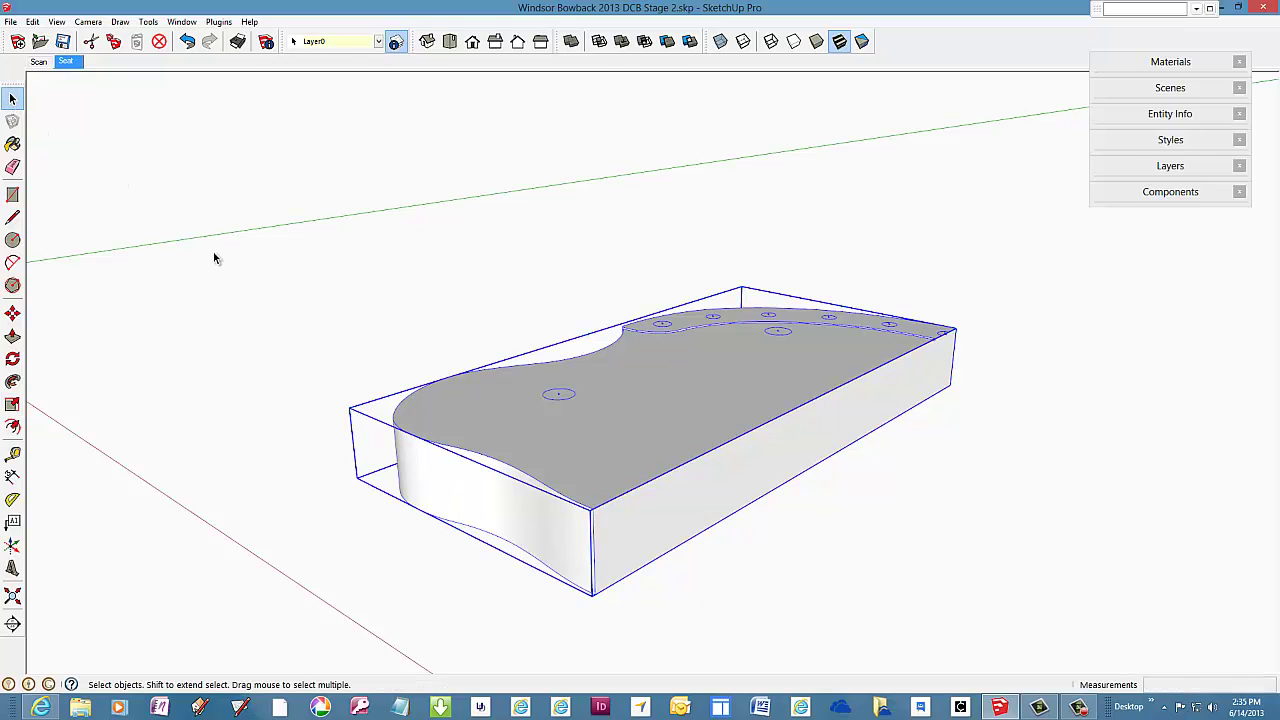
pyautogui.click(383, 424)
pyautogui.moveTo(500, 449); pyautogui.dragTo(528, 460, button='middle')
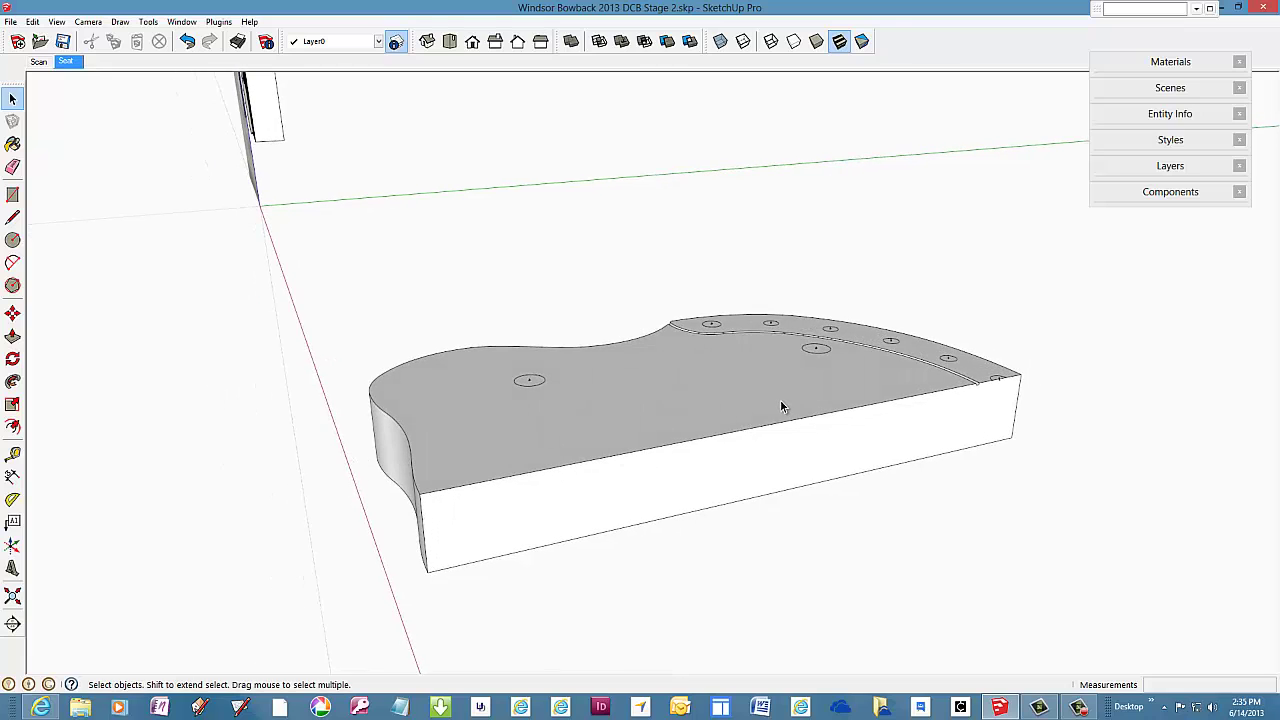
pyautogui.moveTo(782, 406); pyautogui.dragTo(719, 476, button='middle')
pyautogui.moveTo(838, 483); pyautogui.dragTo(586, 449, button='middle')
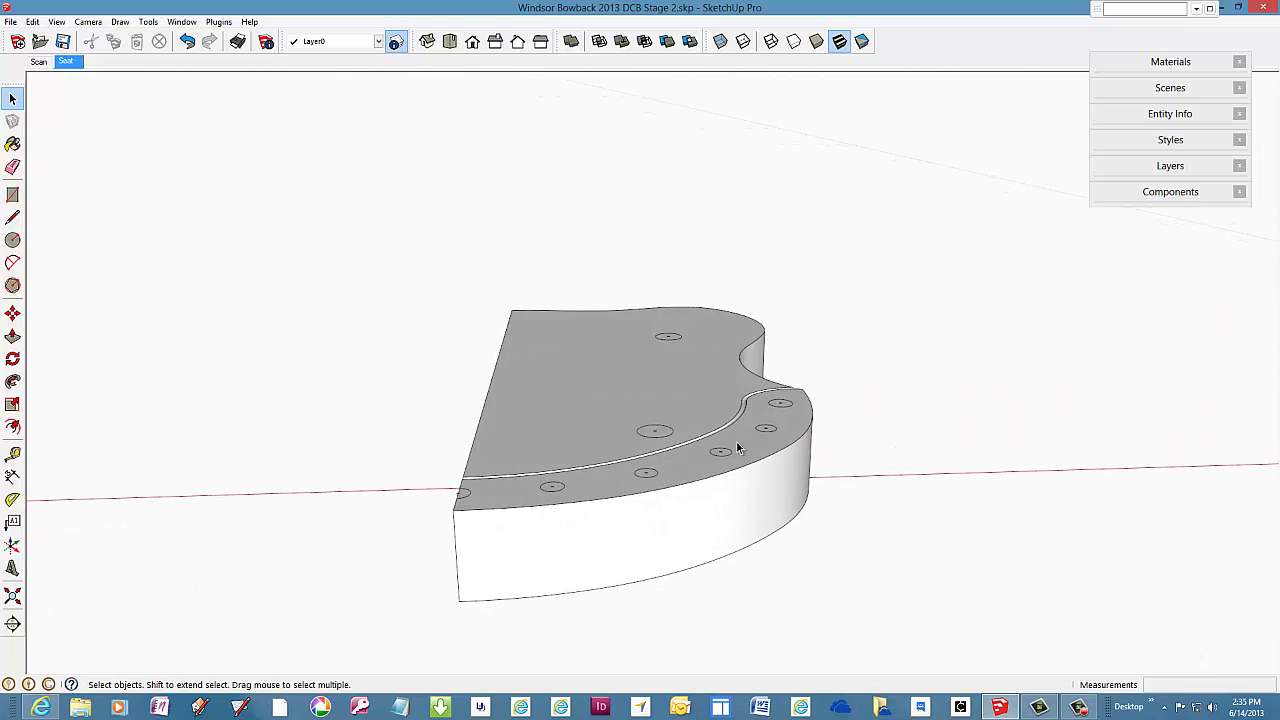
pyautogui.moveTo(737, 445); pyautogui.dragTo(561, 432, button='middle')
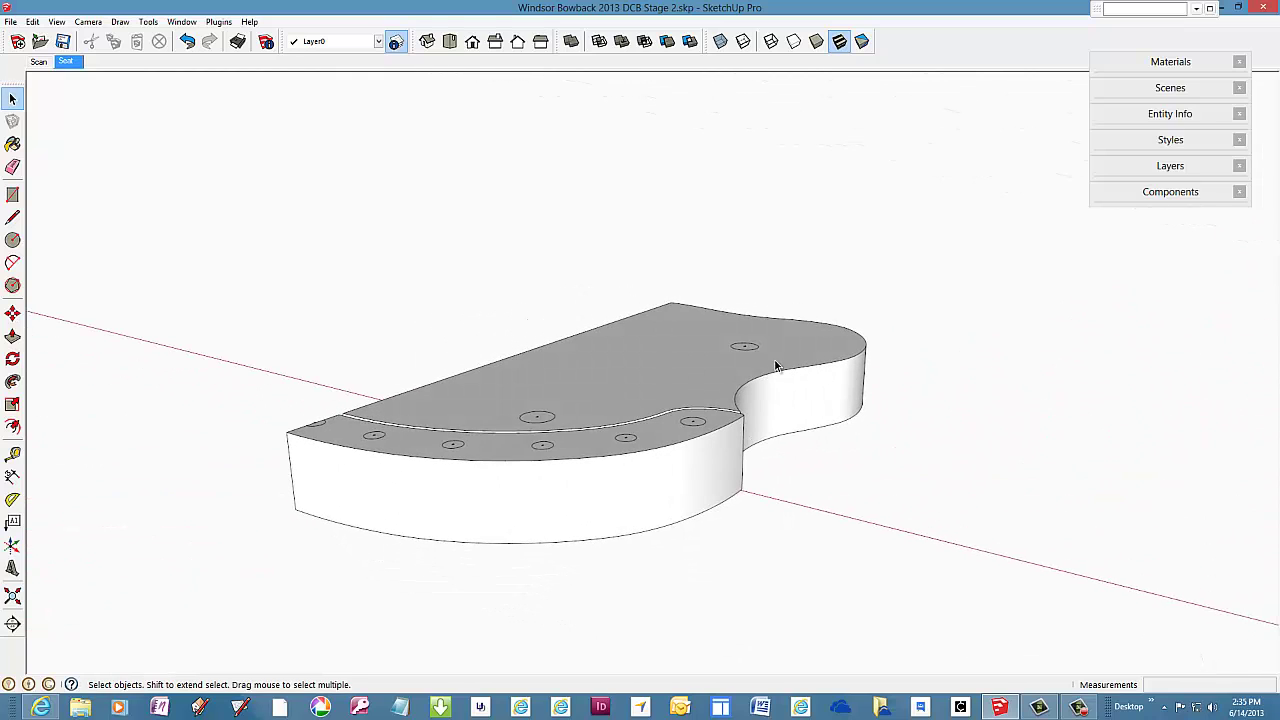
pyautogui.moveTo(779, 366); pyautogui.dragTo(523, 409, button='middle')
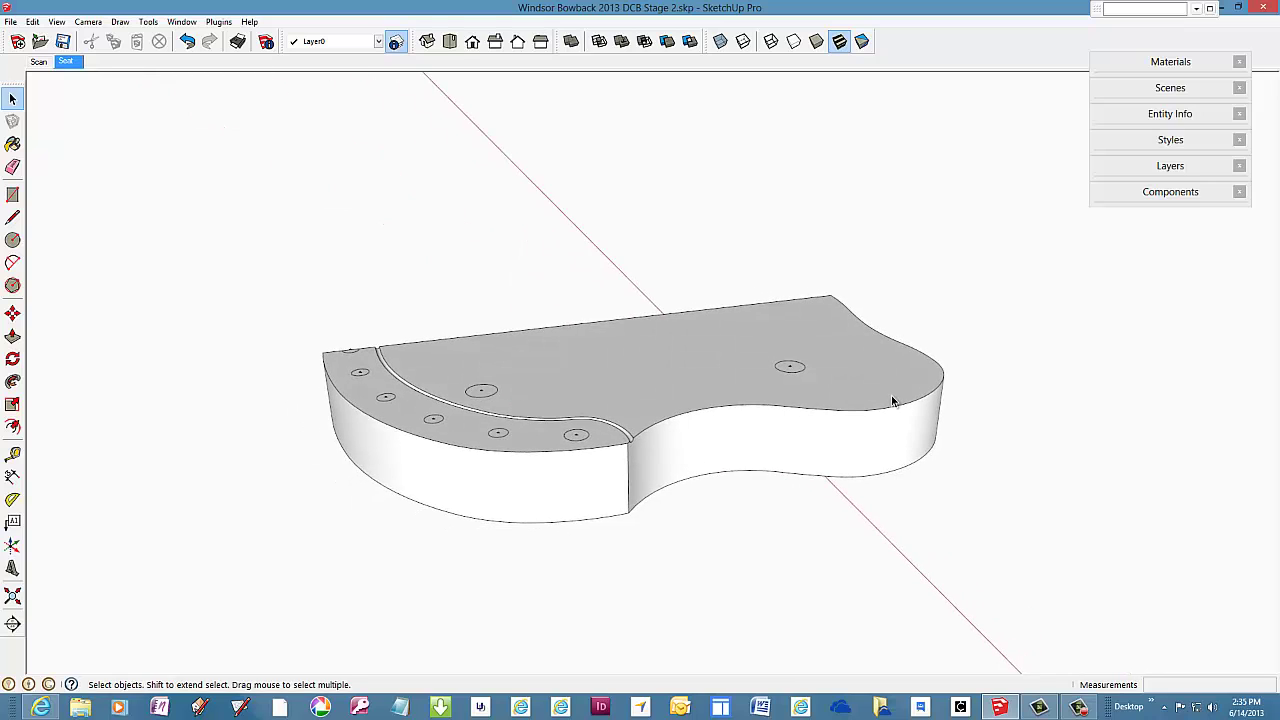
pyautogui.moveTo(894, 403); pyautogui.dragTo(611, 431, button='middle')
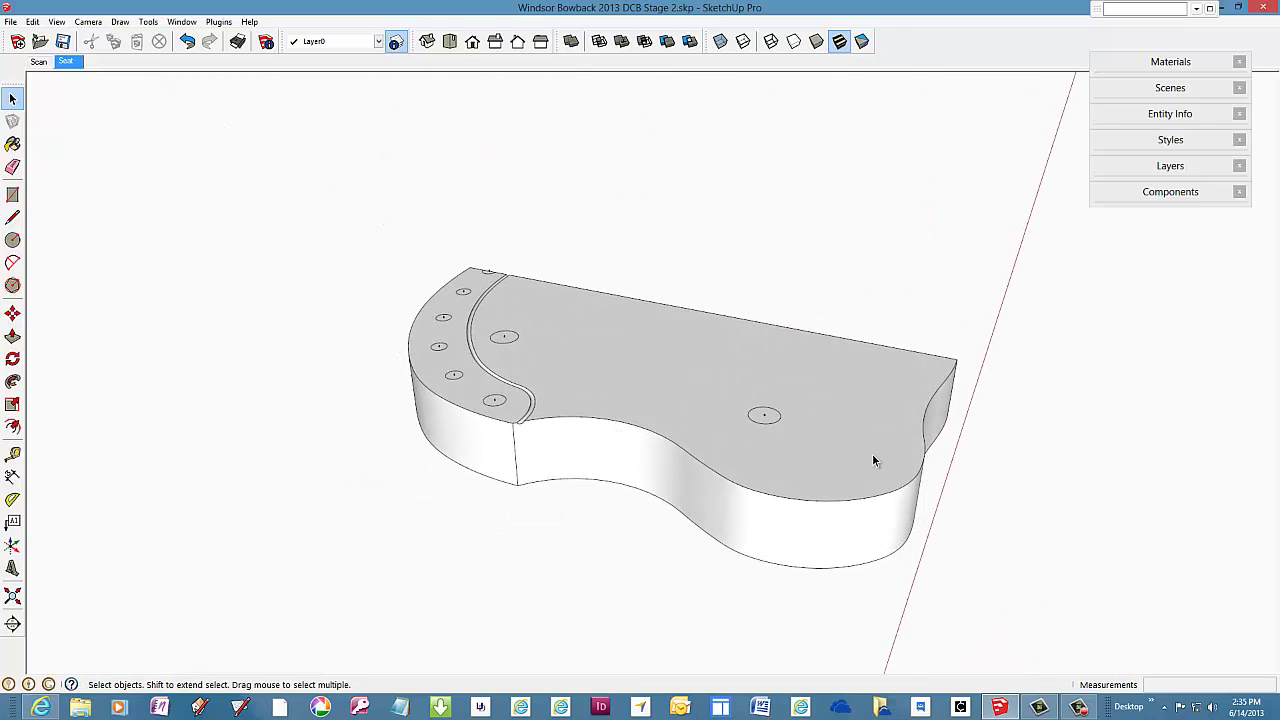